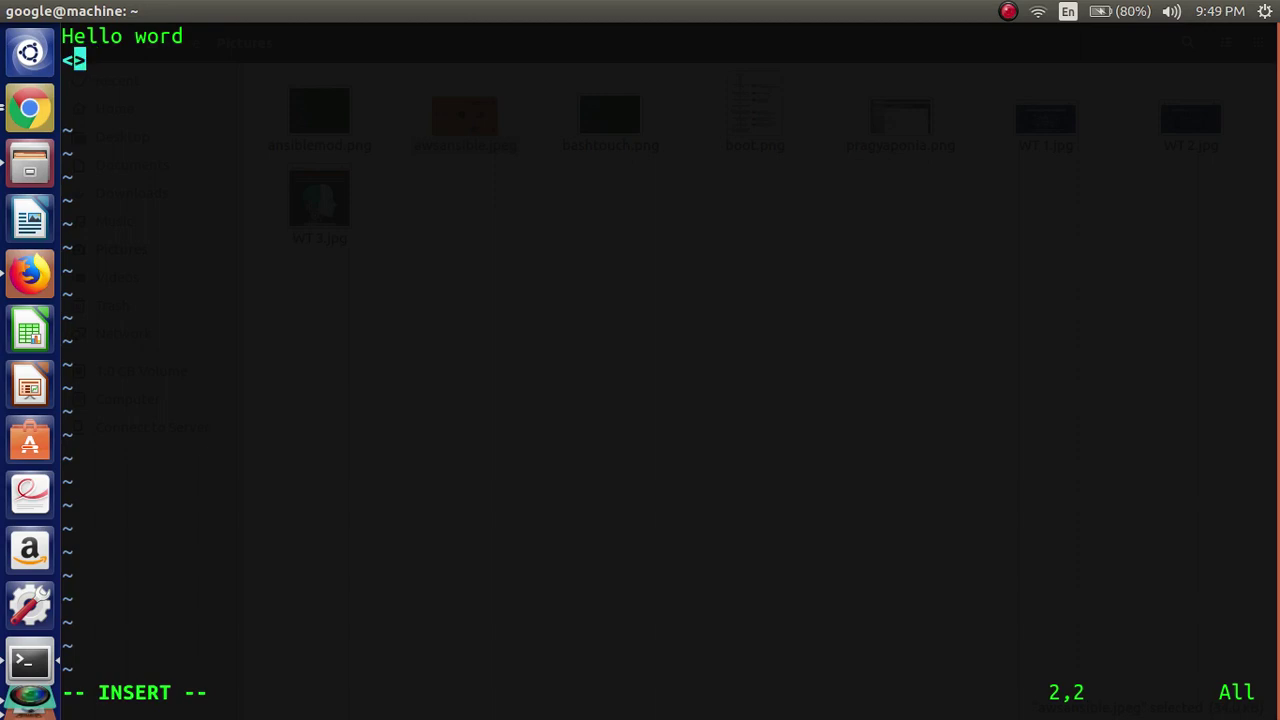
# - Complete the second line of index.html as <img src="awsansible.jpeg">, then save the file and quit the editor
pyautogui.write('img sr')
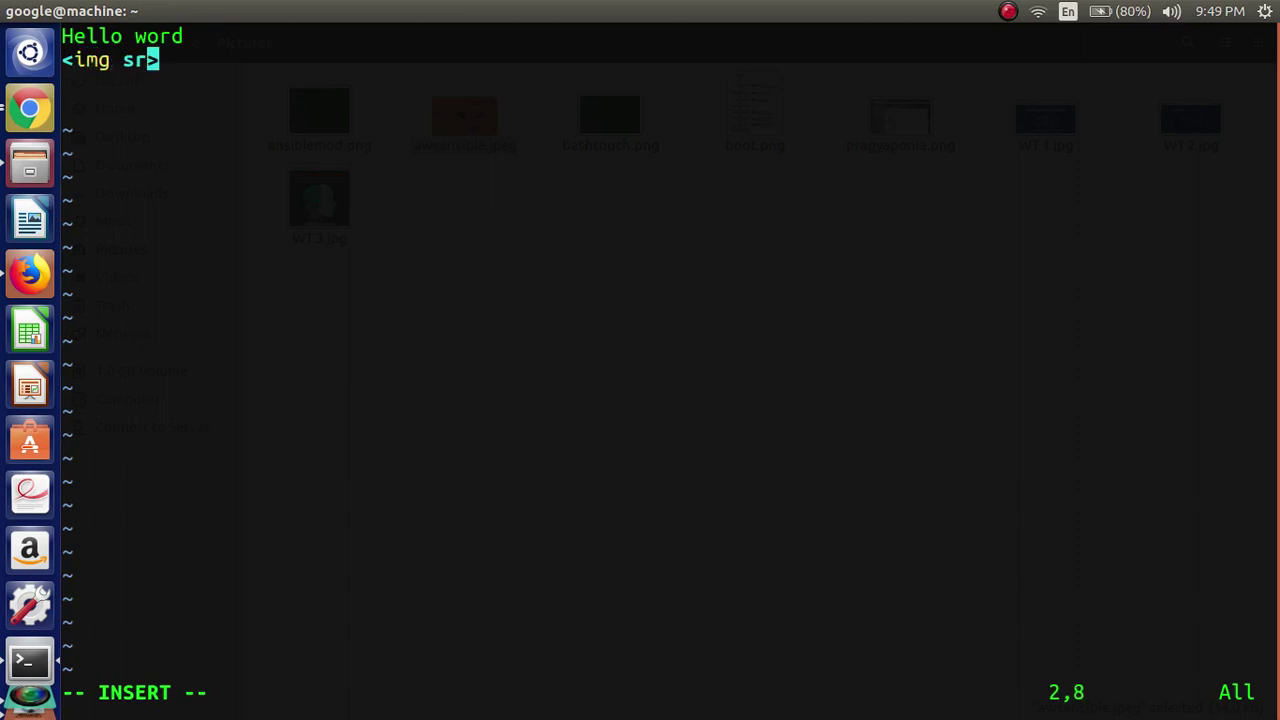
pyautogui.write('c=')
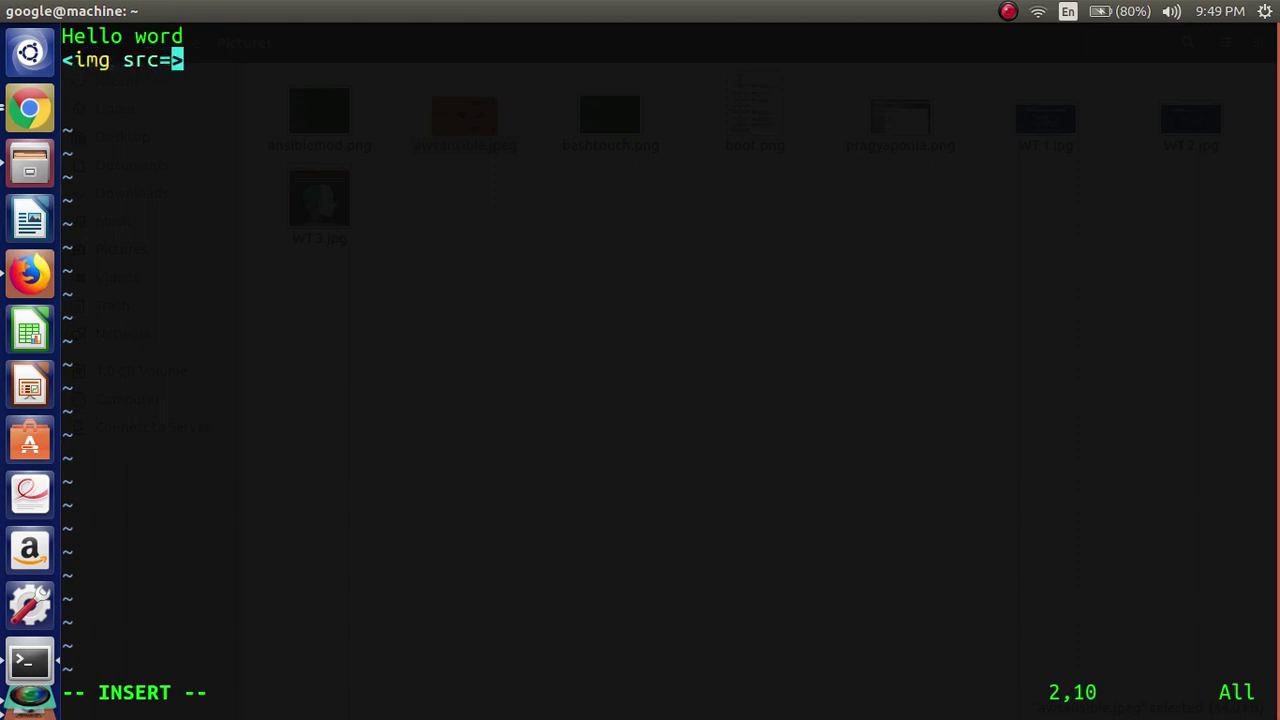
pyautogui.write('""')
pyautogui.press('Left')
pyautogui.write('aws')
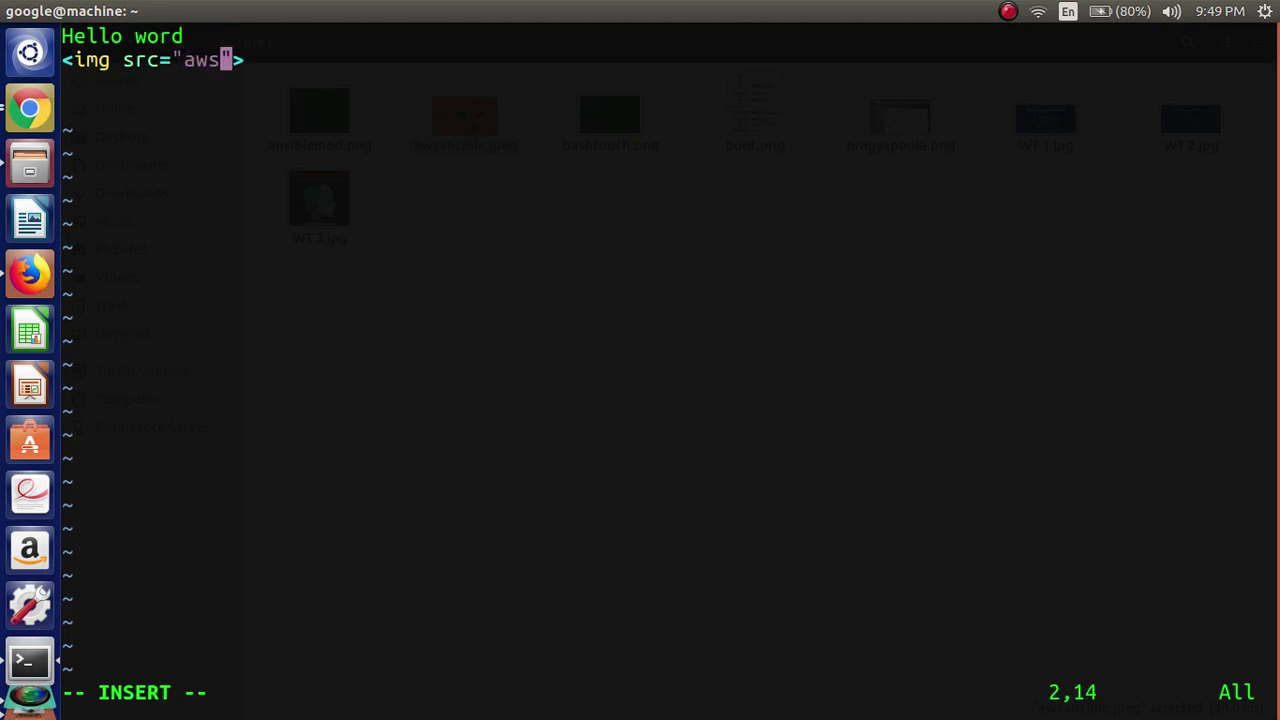
pyautogui.write('ansible')
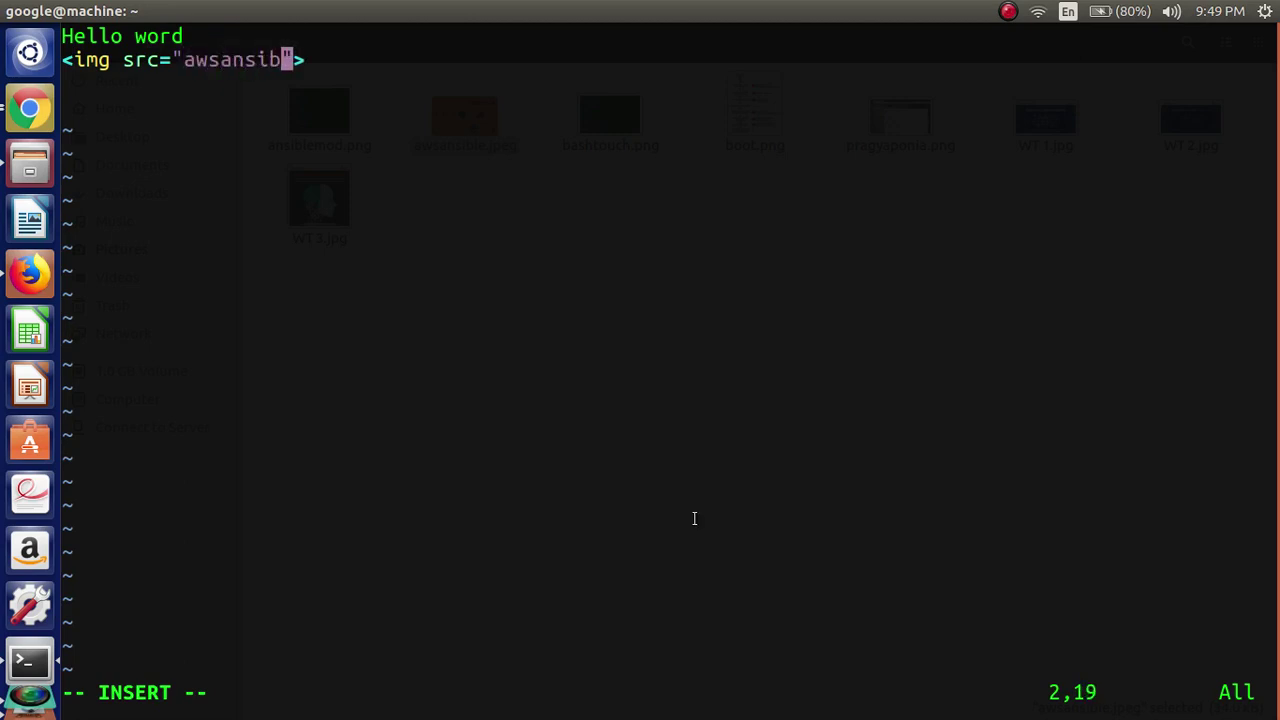
pyautogui.write('.jpeg')
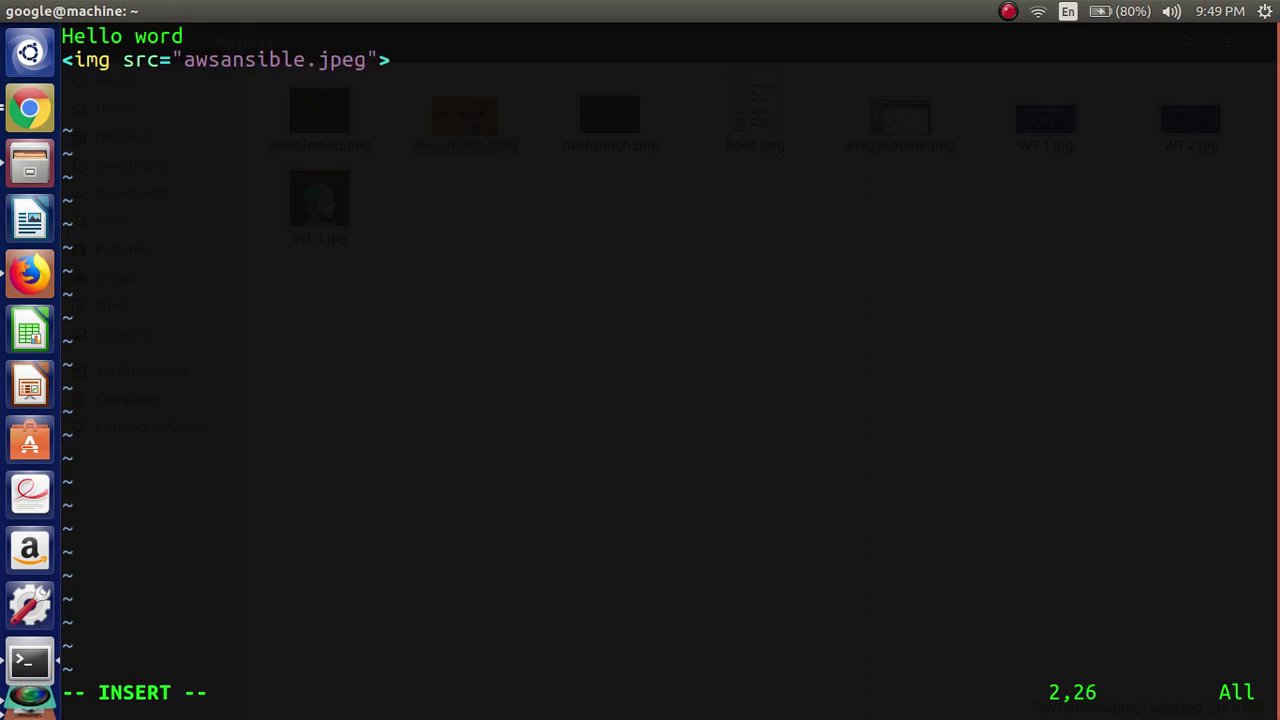
pyautogui.press('Right')
pyautogui.press('Right')
pyautogui.press('Escape')
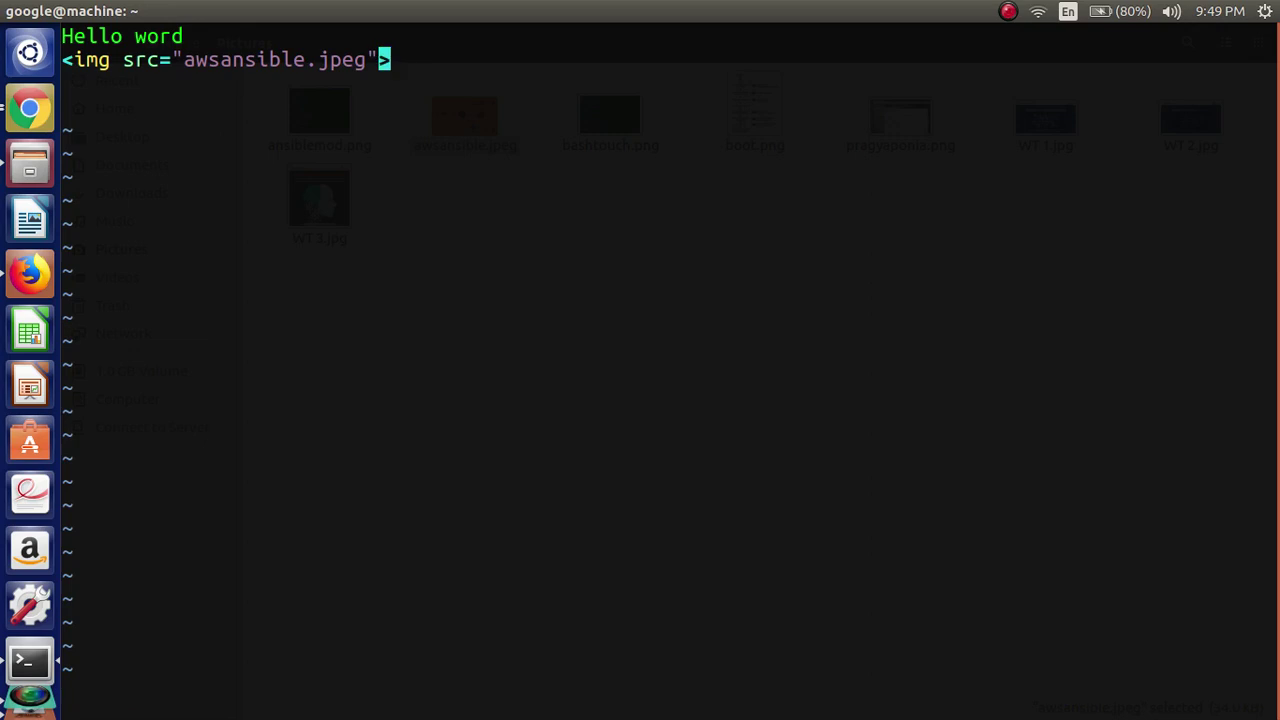
pyautogui.write(':wq')
pyautogui.press('Return')
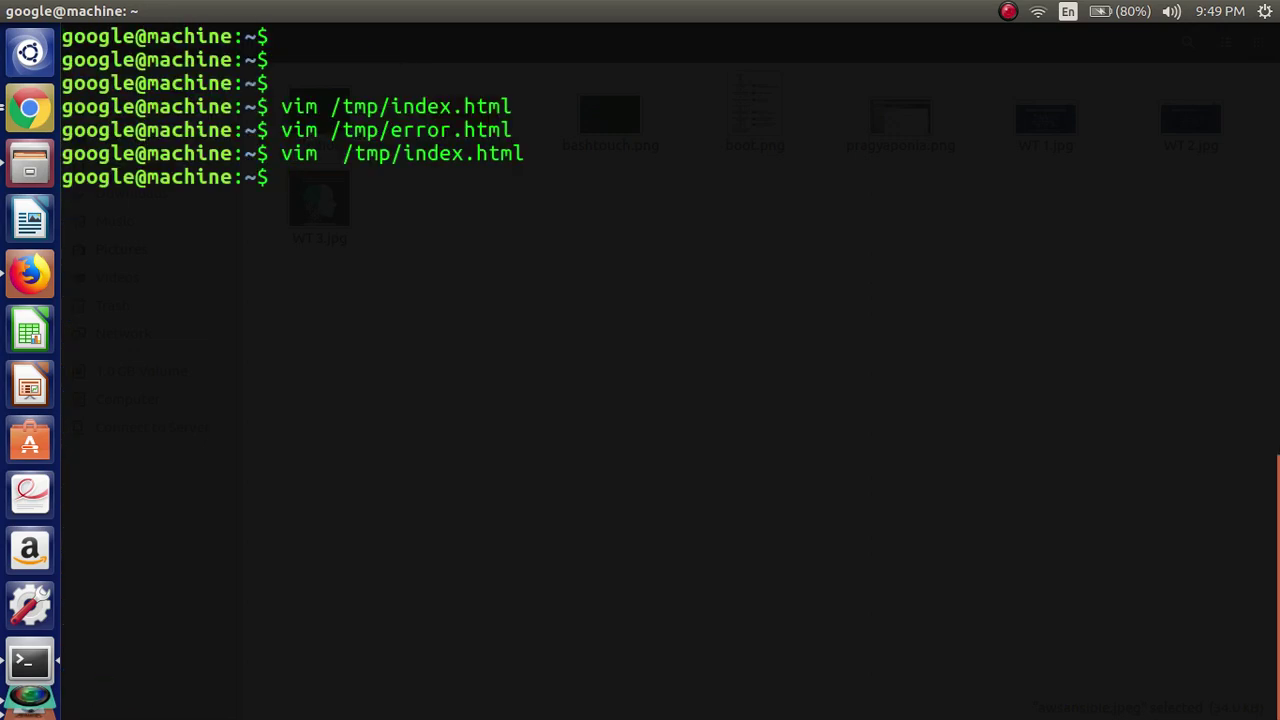
# - Switch to the S3 console in Chrome and open the adhoclinux bucket's object list
pyautogui.hotkey('alt', 'Tab')
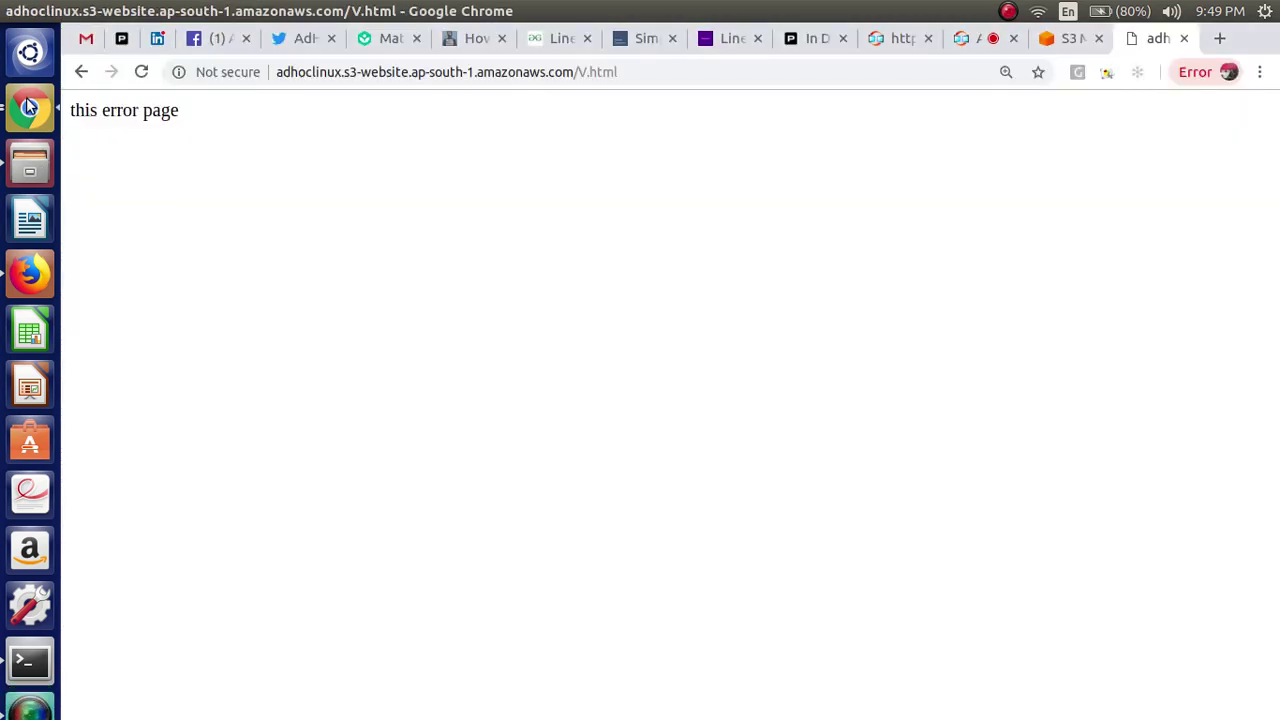
pyautogui.click(1068, 38)
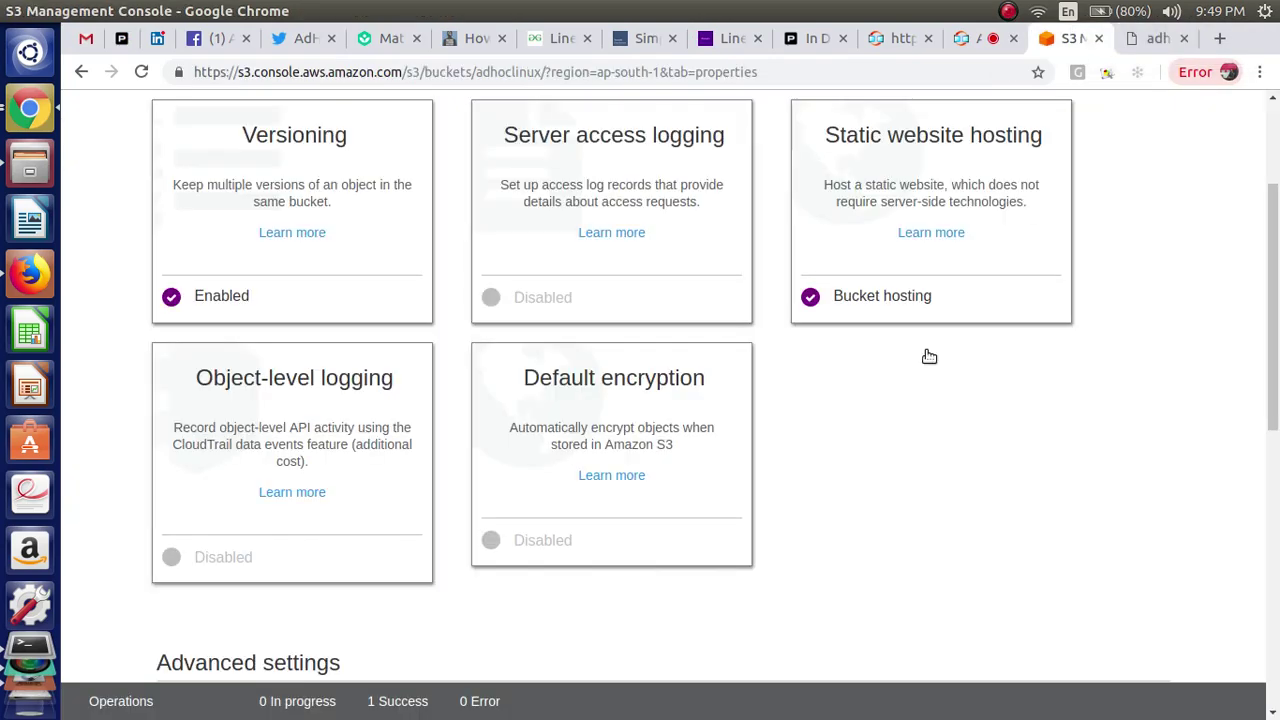
pyautogui.scroll(4, 1276, 453)
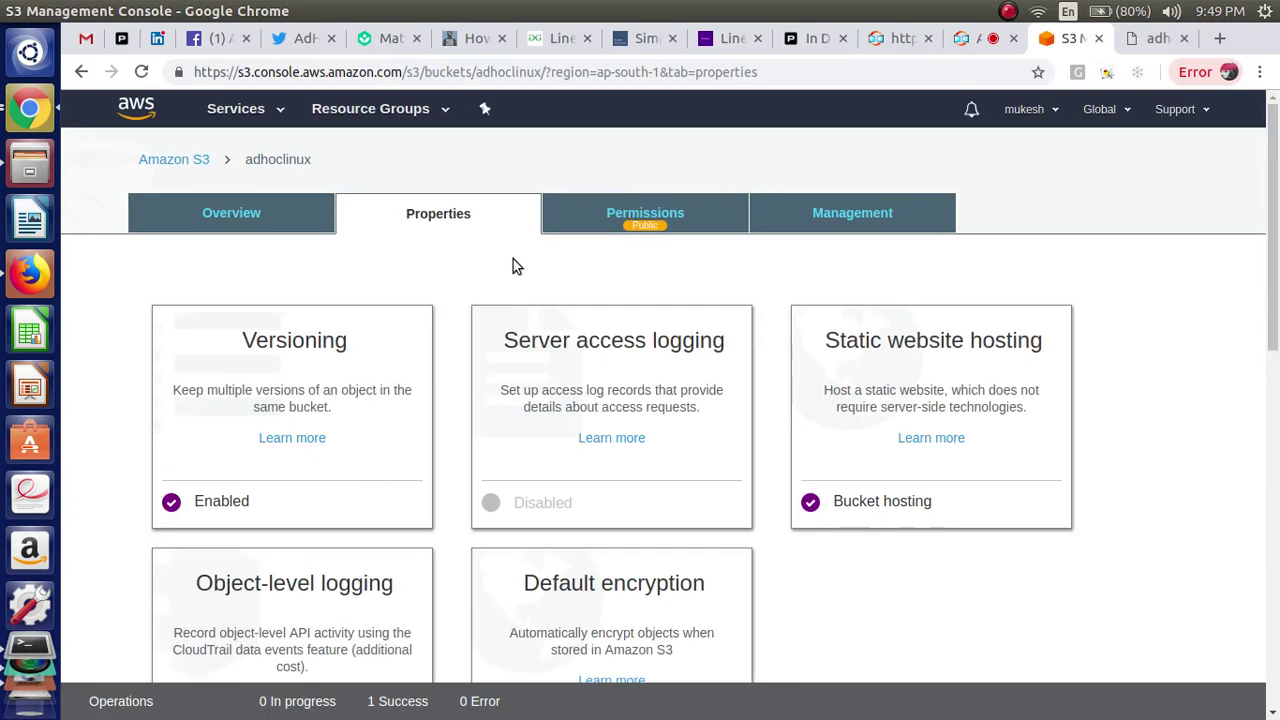
pyautogui.click(198, 161)
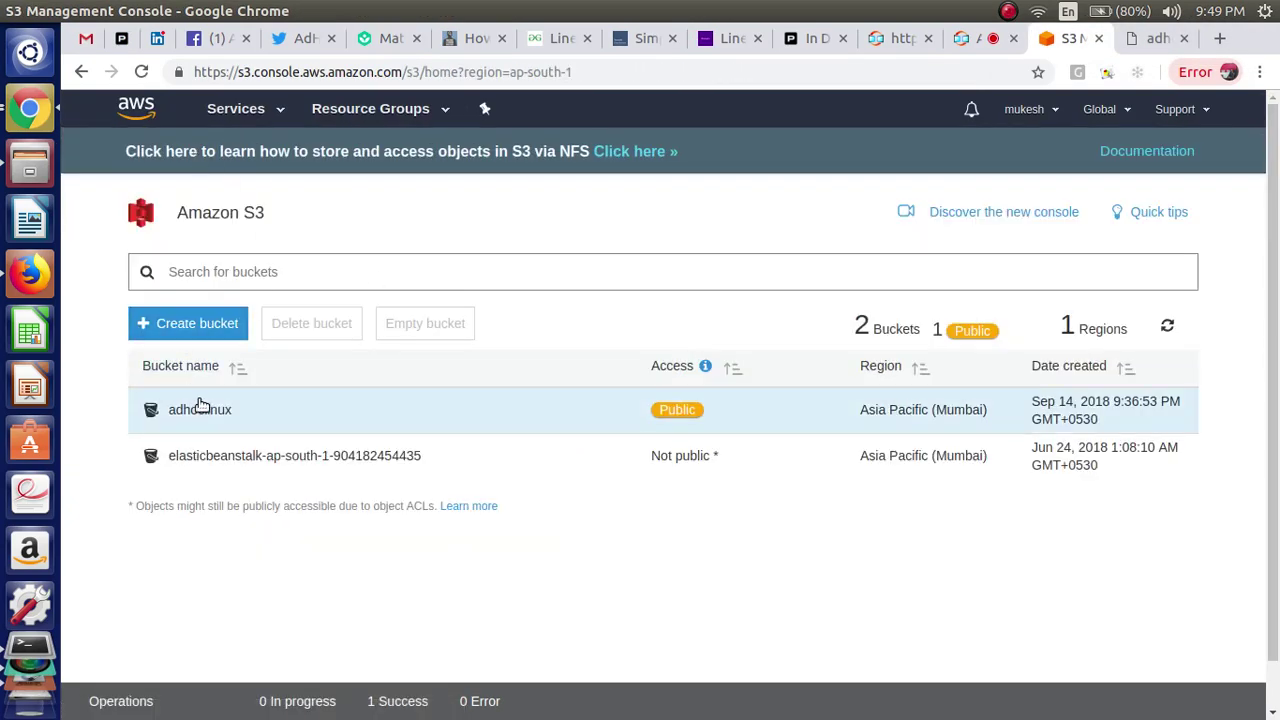
pyautogui.click(205, 408)
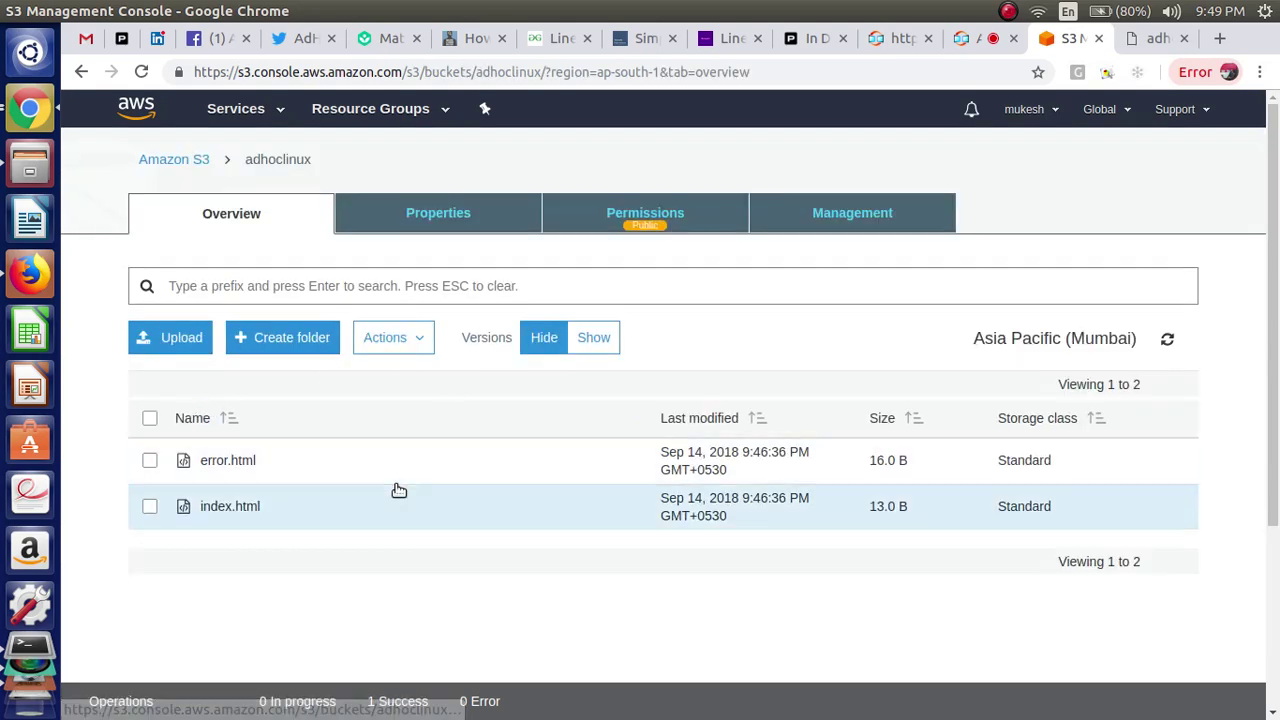
# - Start an upload to the adhoclinux bucket and add awsansible.jpeg from the Pictures folder
pyautogui.click(140, 342)
pyautogui.click(724, 496)
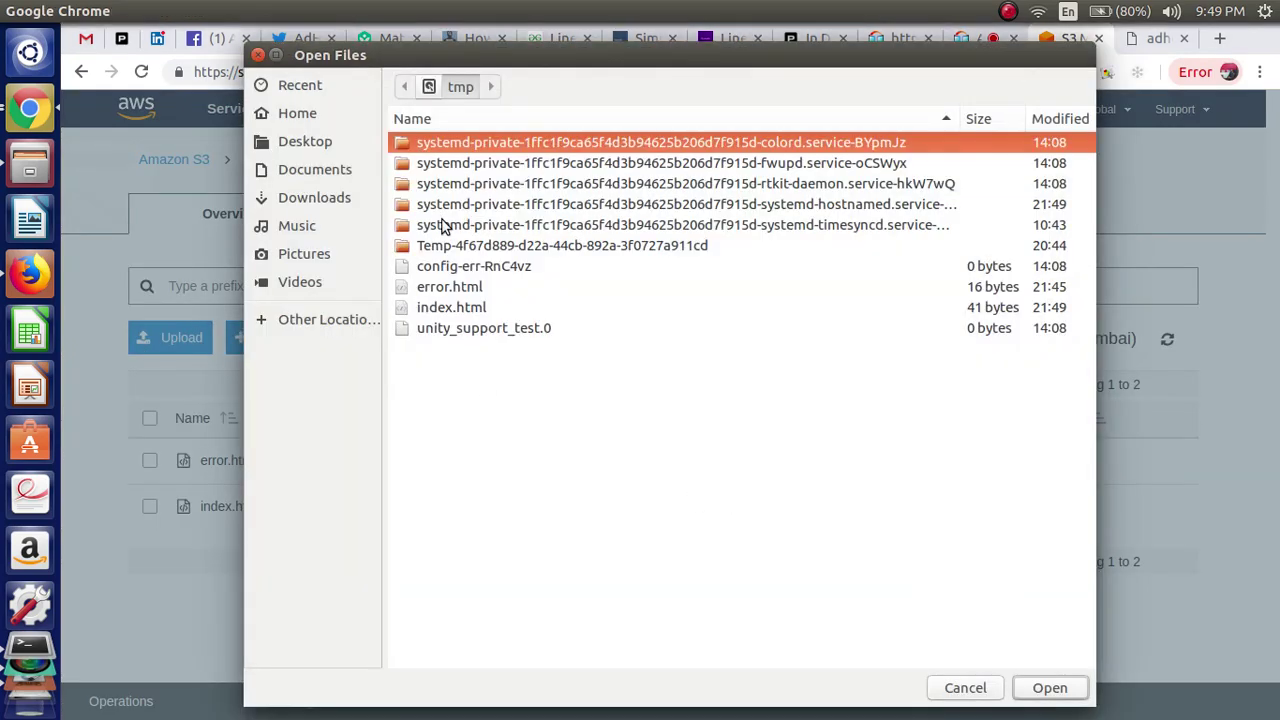
pyautogui.click(304, 256)
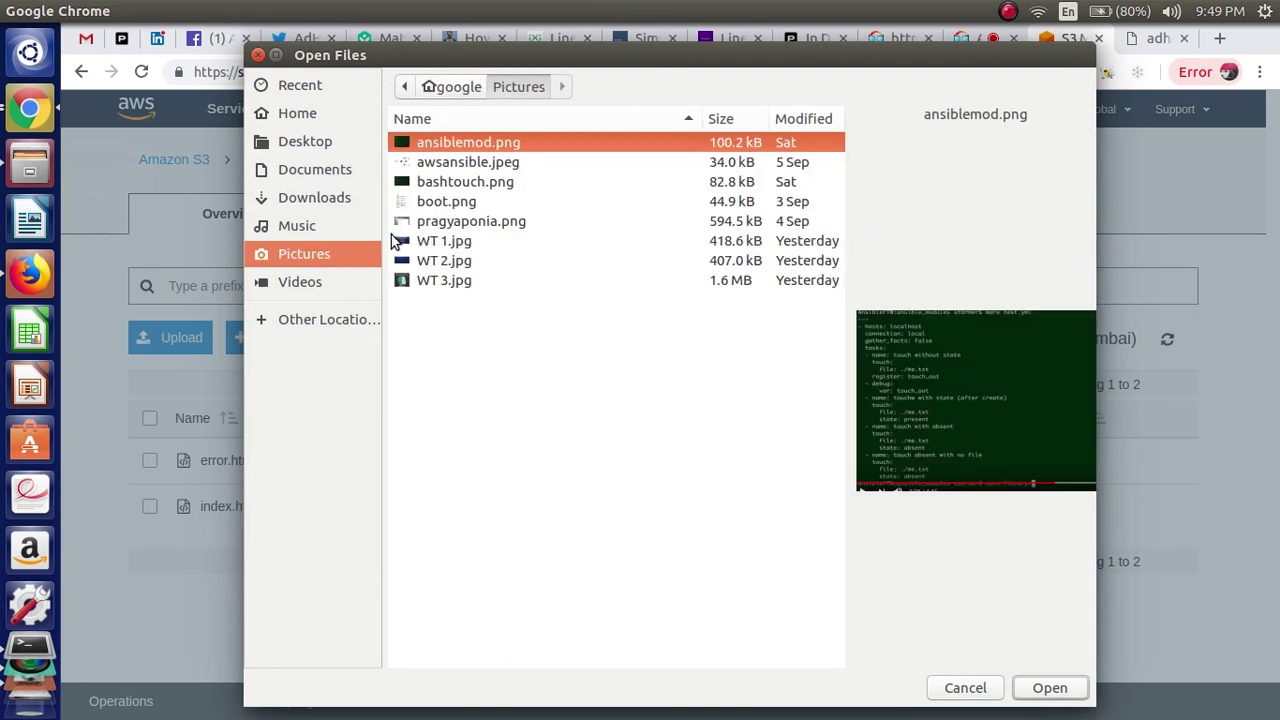
pyautogui.click(450, 165)
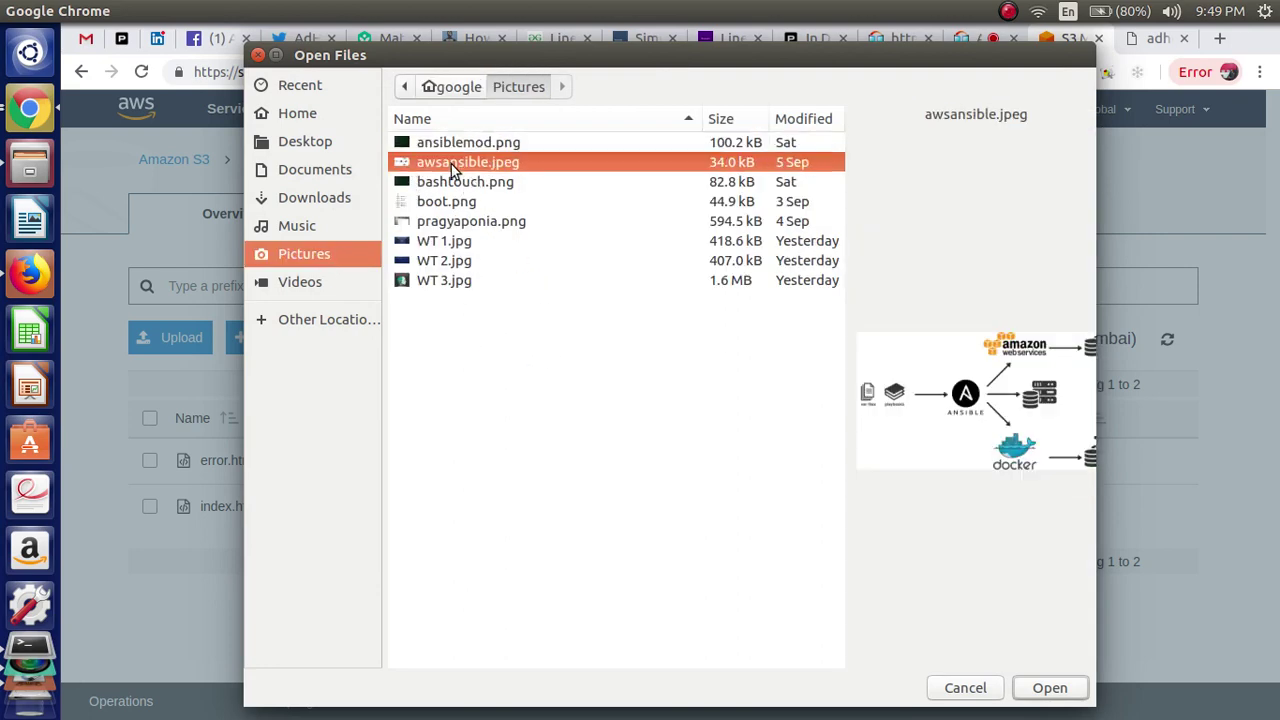
pyautogui.click(1049, 688)
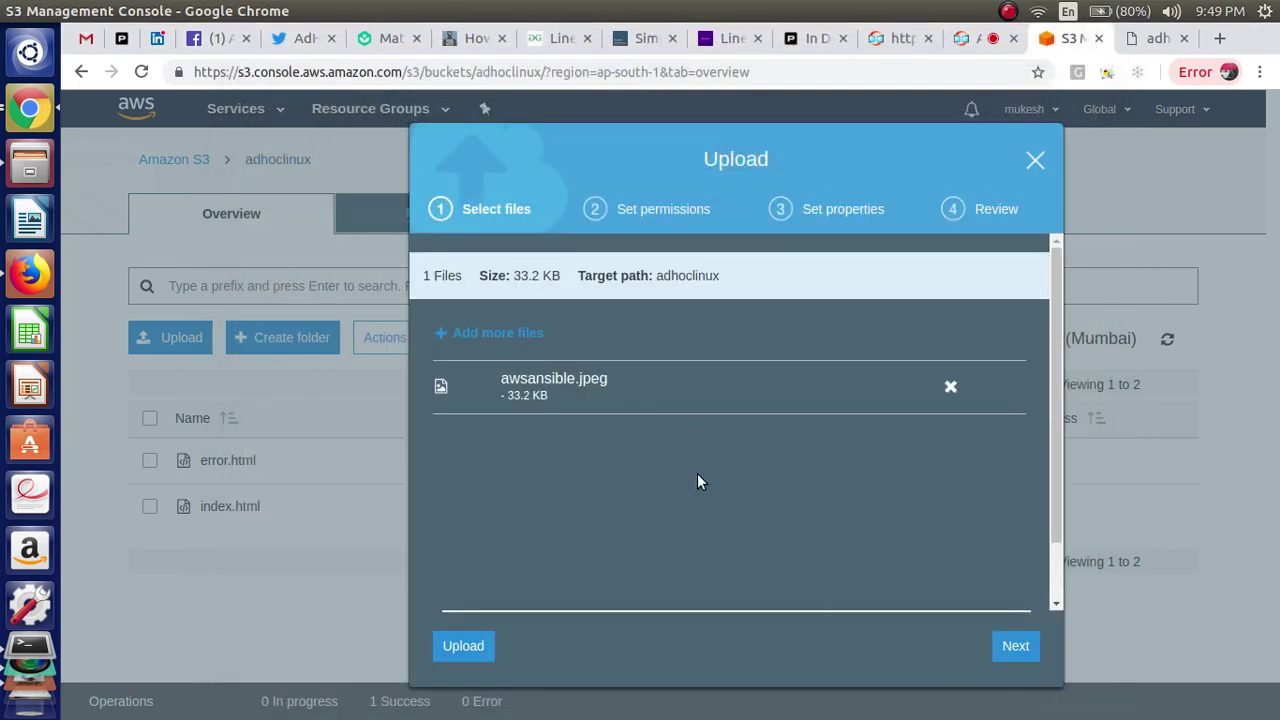
# - Grant public read access to awsansible.jpeg, keep the default properties and upload it
pyautogui.click(1015, 646)
pyautogui.scroll(-2, 1057, 500)
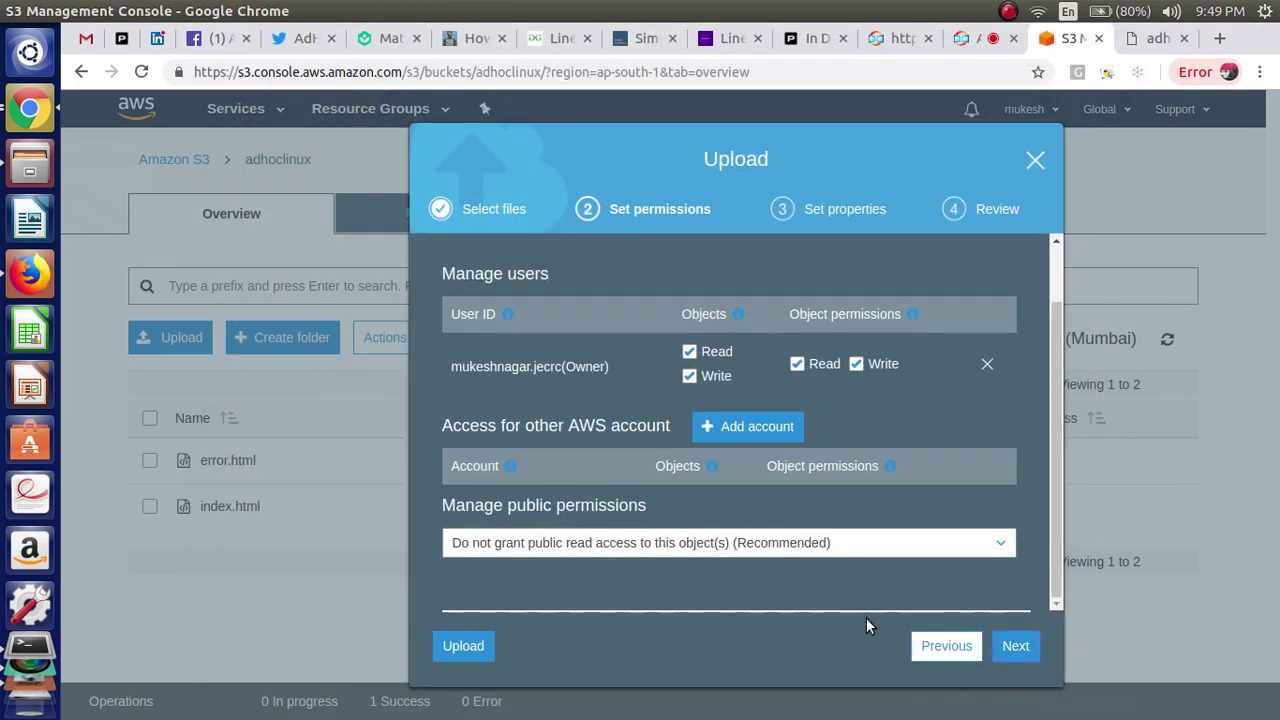
pyautogui.click(874, 548)
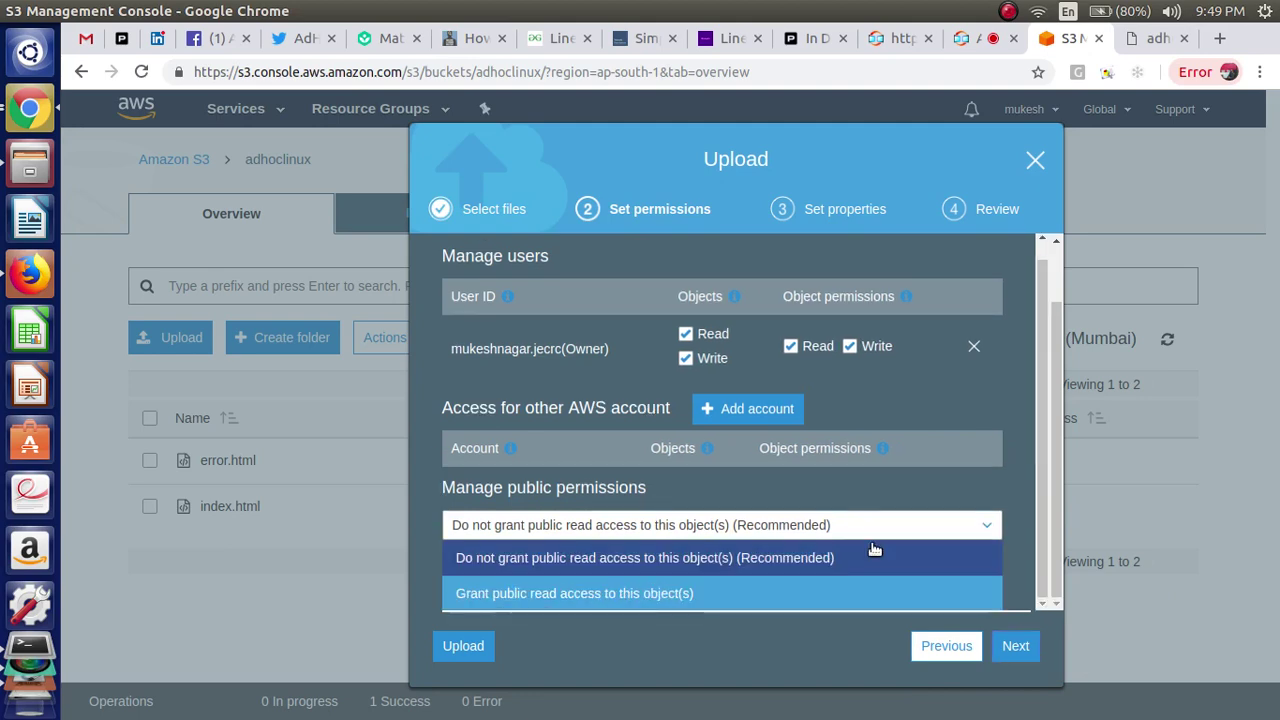
pyautogui.click(724, 588)
pyautogui.click(1015, 646)
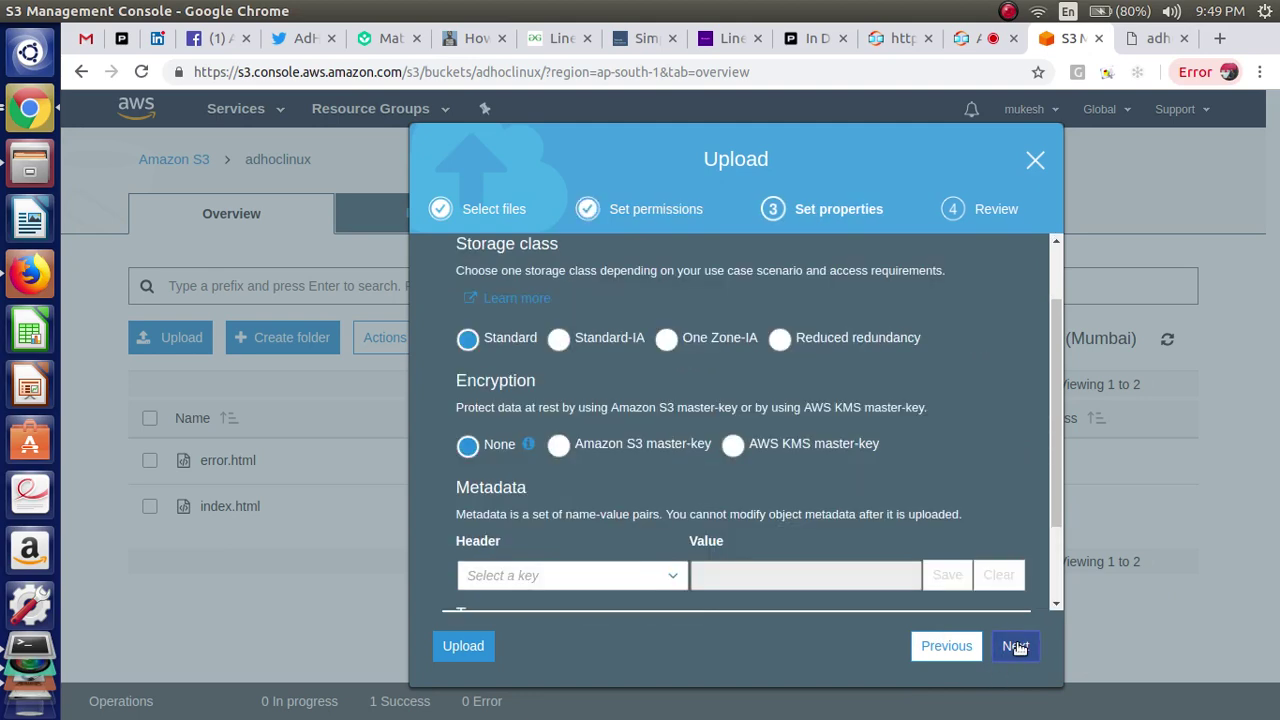
pyautogui.click(1015, 646)
pyautogui.click(1008, 646)
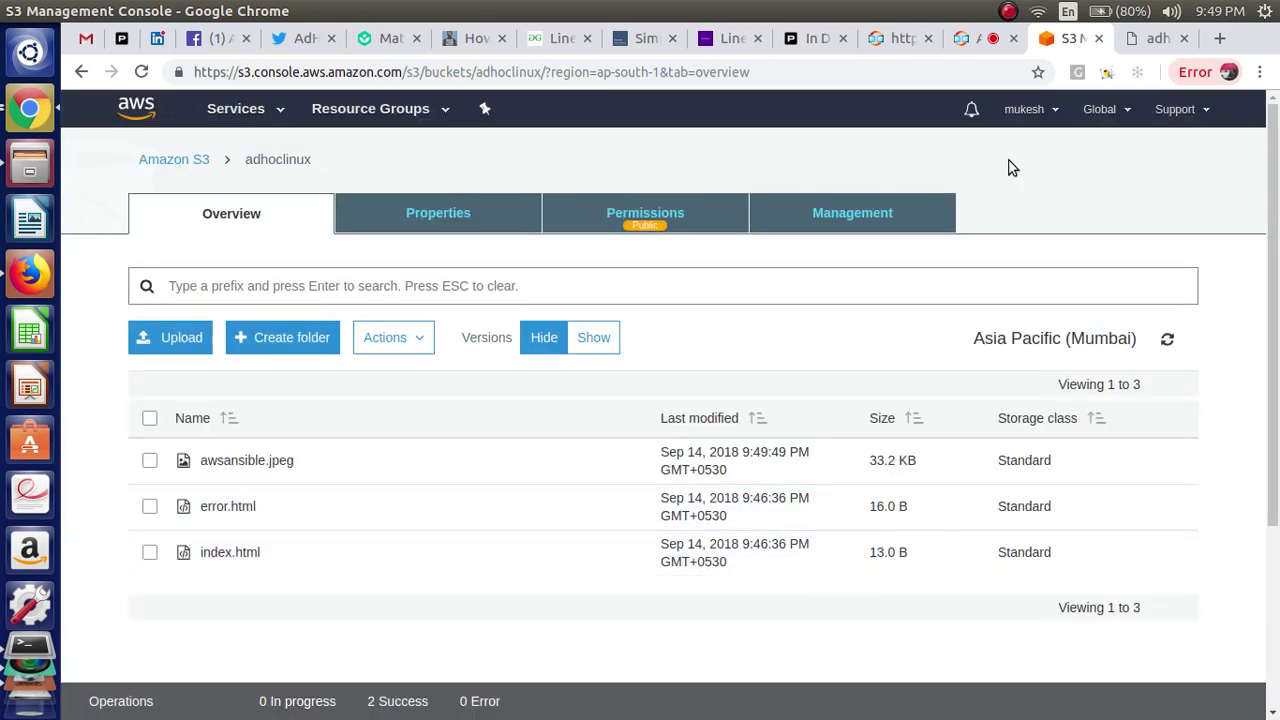
# - Load the bucket website's root address without /V.html and reload the page to check it
pyautogui.click(1145, 40)
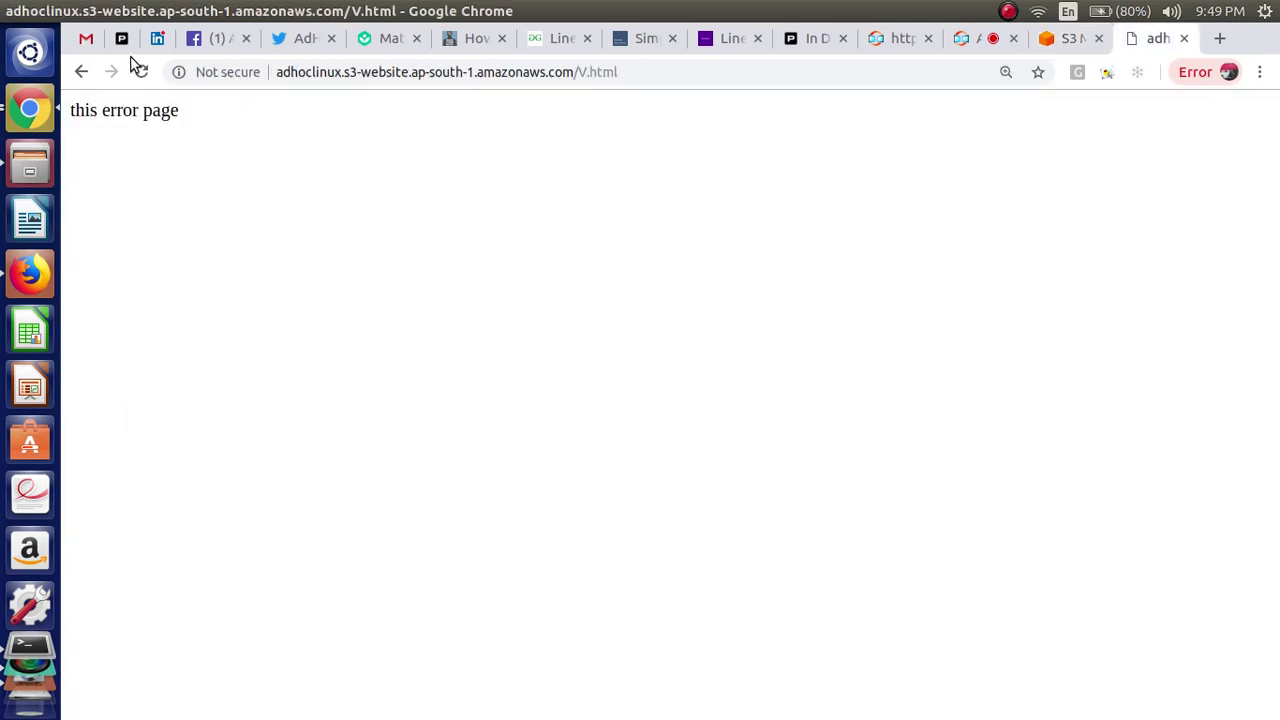
pyautogui.moveTo(572, 78); pyautogui.dragTo(636, 78)
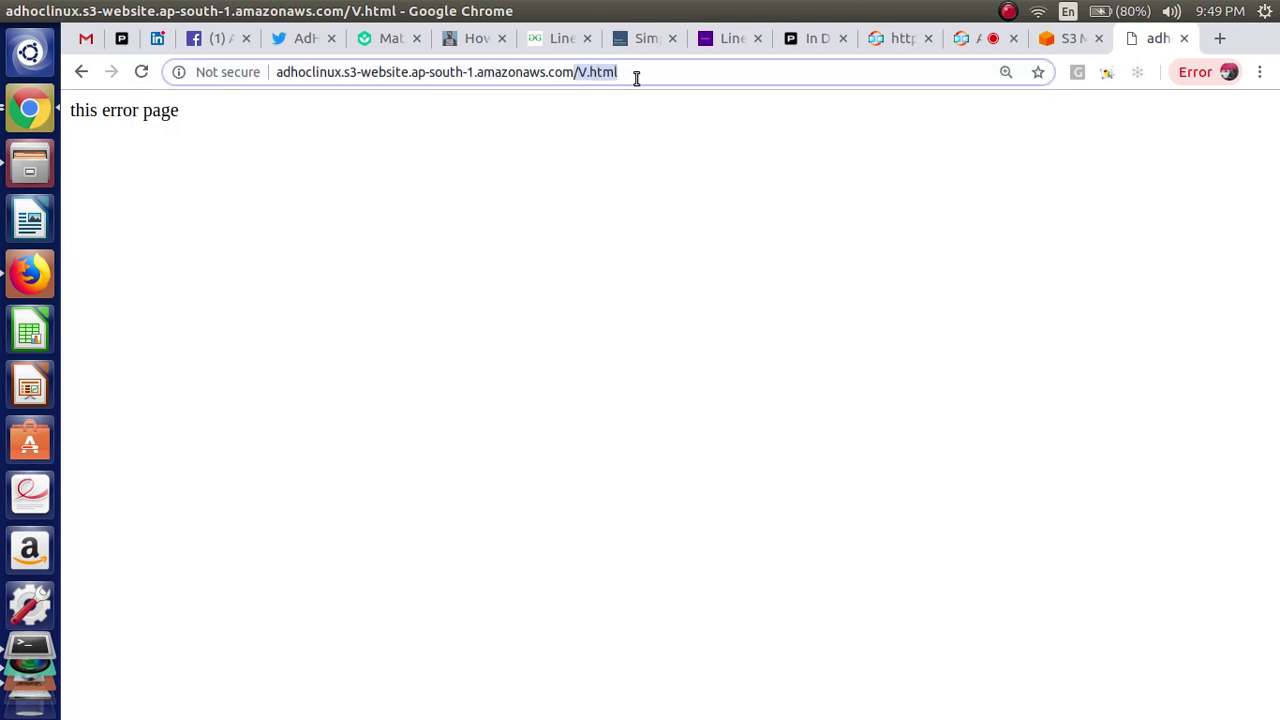
pyautogui.press('BackSpace')
pyautogui.press('Return')
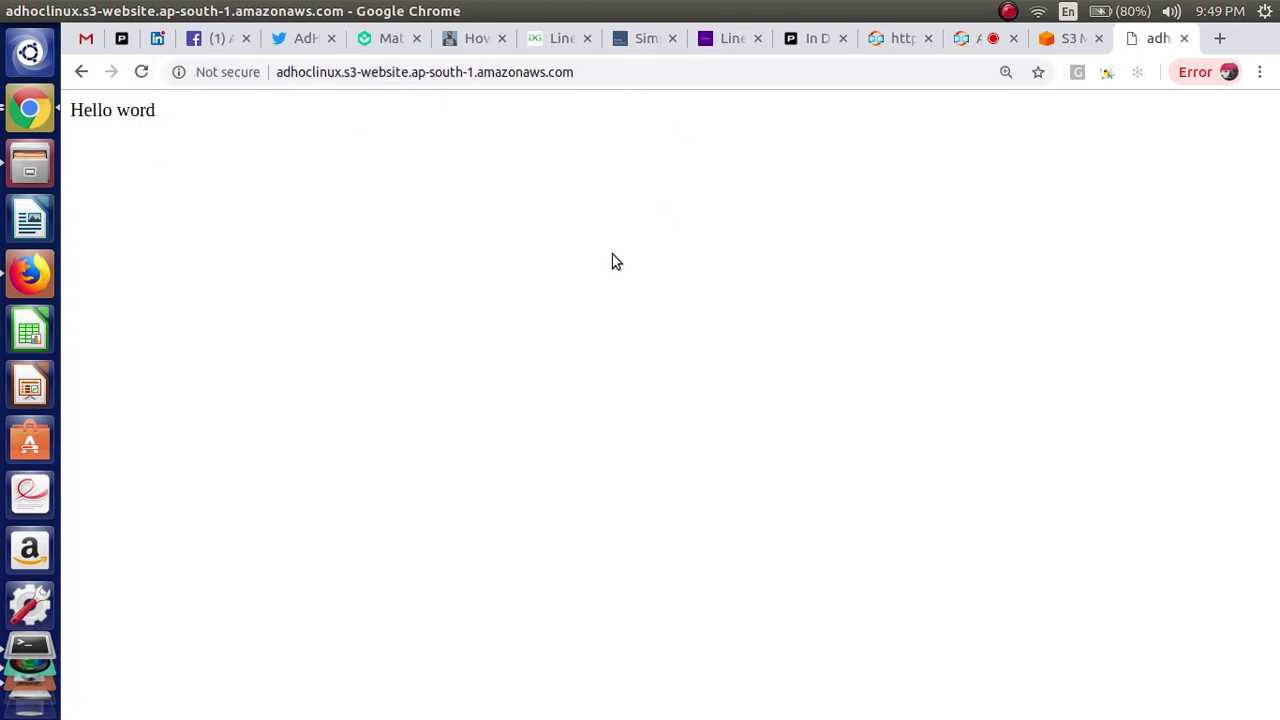
pyautogui.click(143, 73)
pyautogui.click(1068, 11)
pyautogui.click(1008, 129)
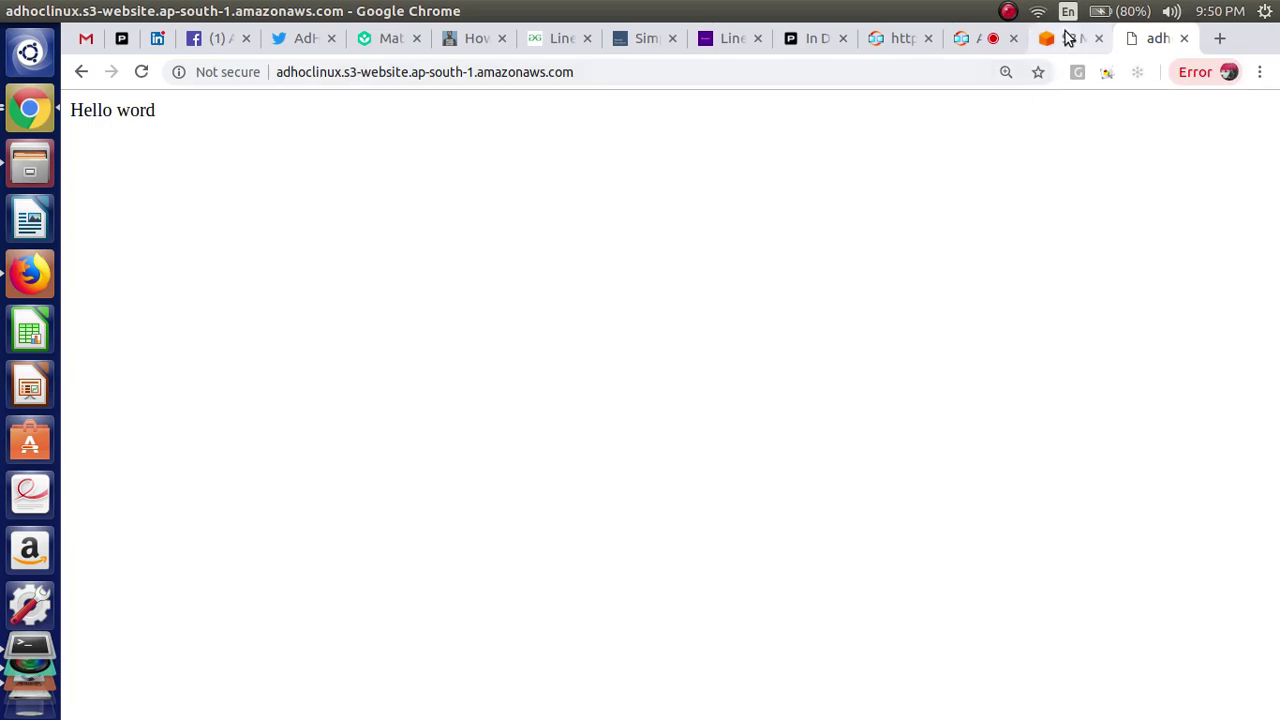
# - Start another upload to the adhoclinux bucket and add the edited index.html from the /tmp folder
pyautogui.click(1068, 38)
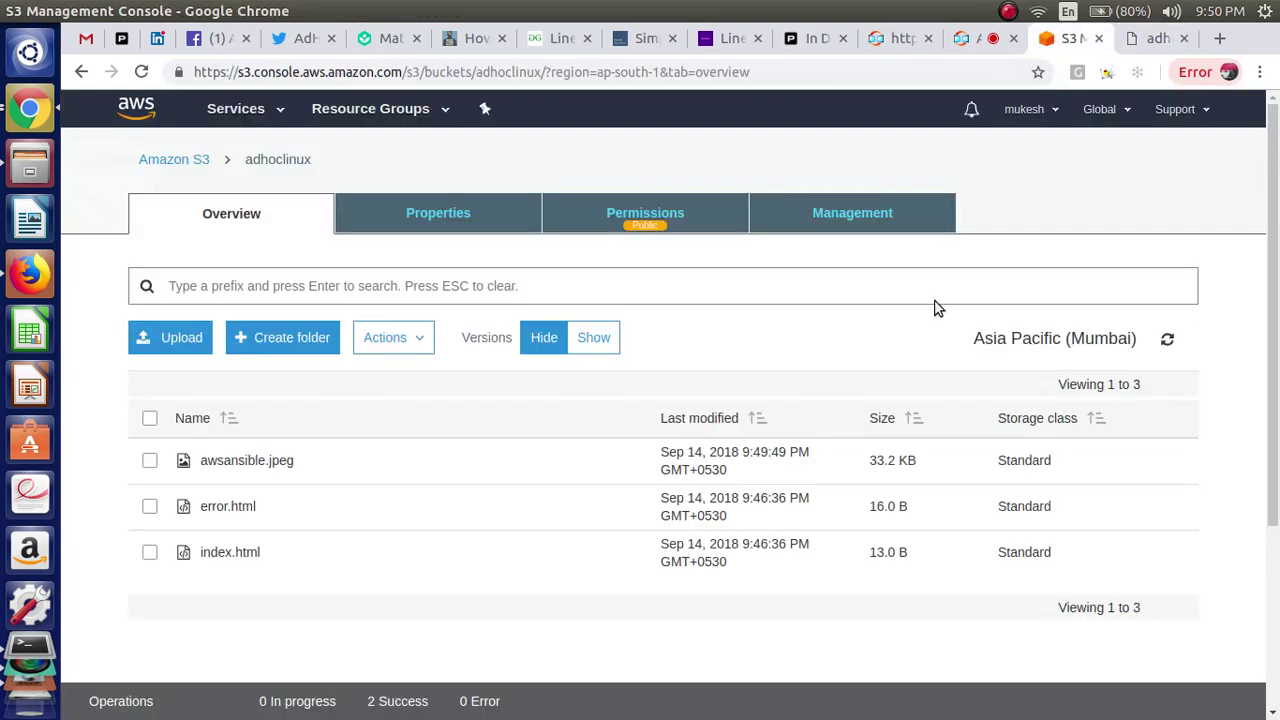
pyautogui.click(185, 340)
pyautogui.click(674, 481)
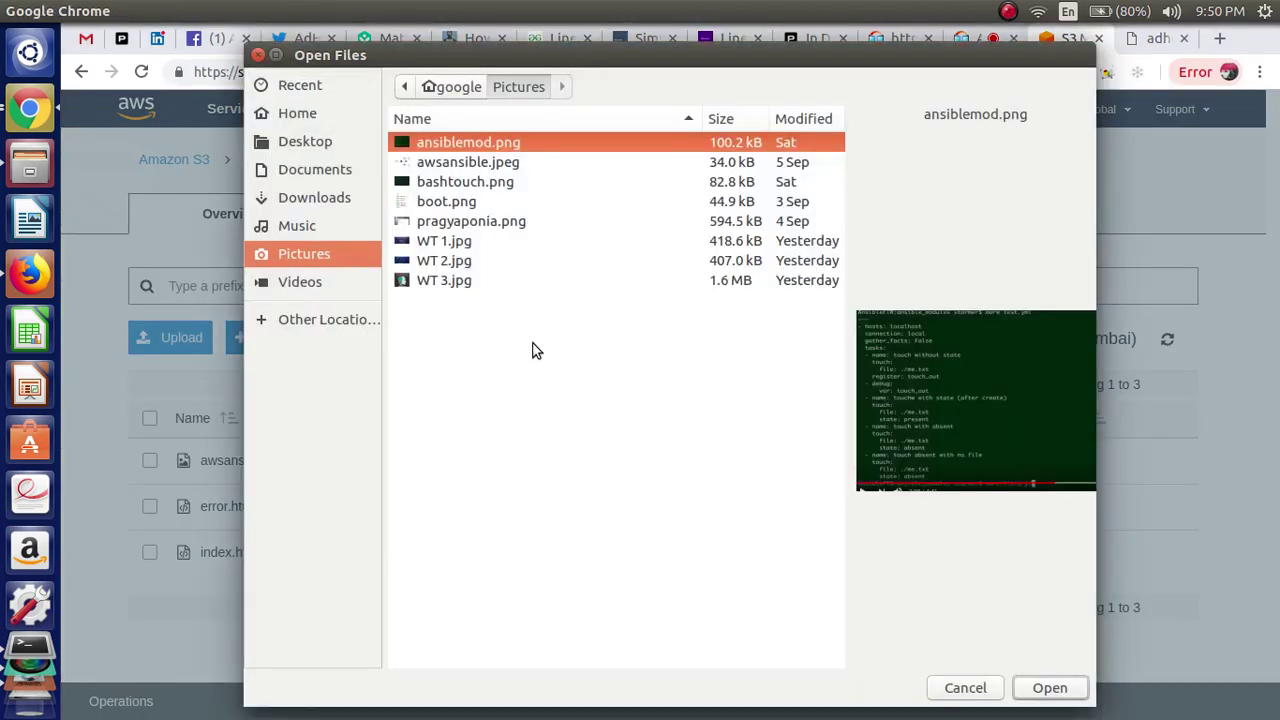
pyautogui.click(317, 319)
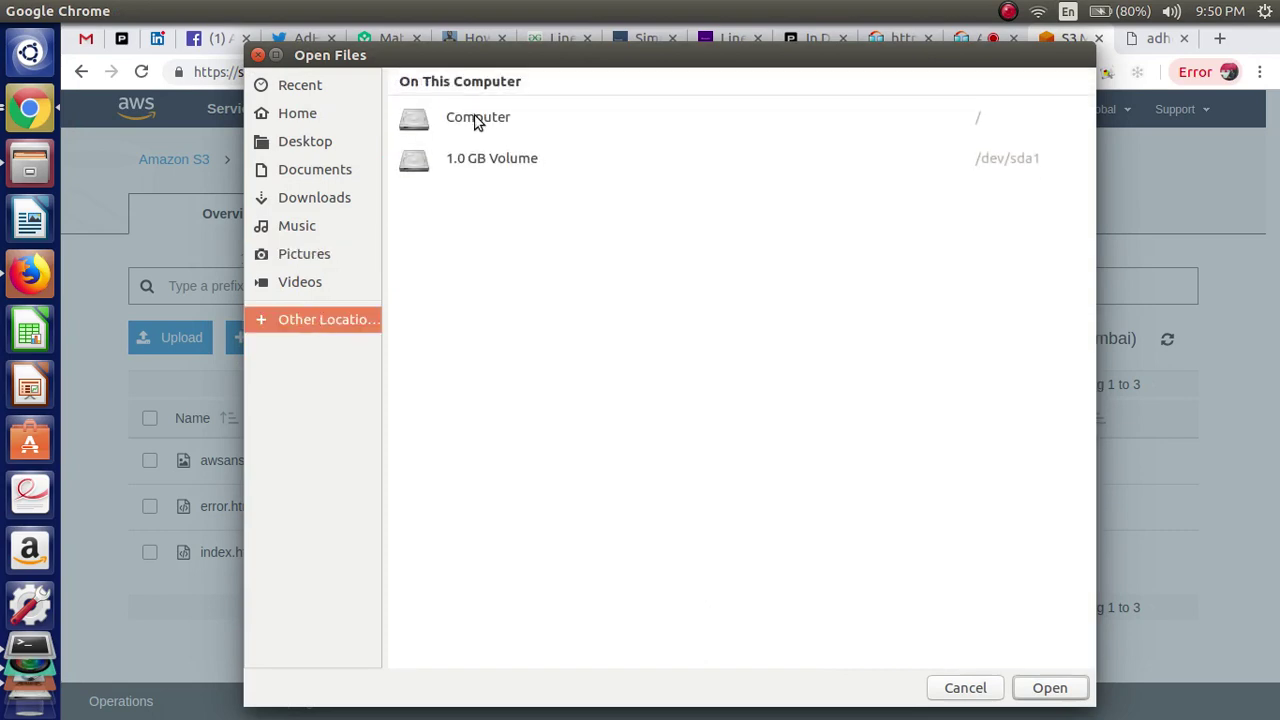
pyautogui.click(477, 120)
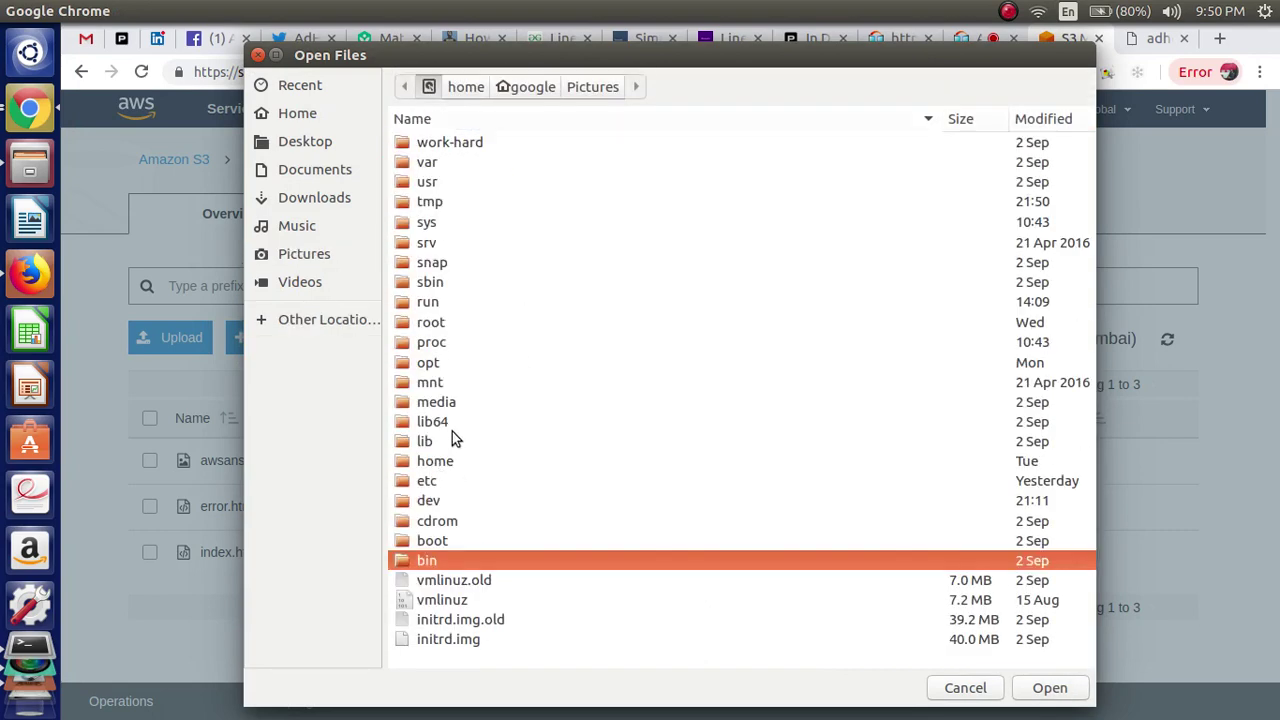
pyautogui.doubleClick(437, 203)
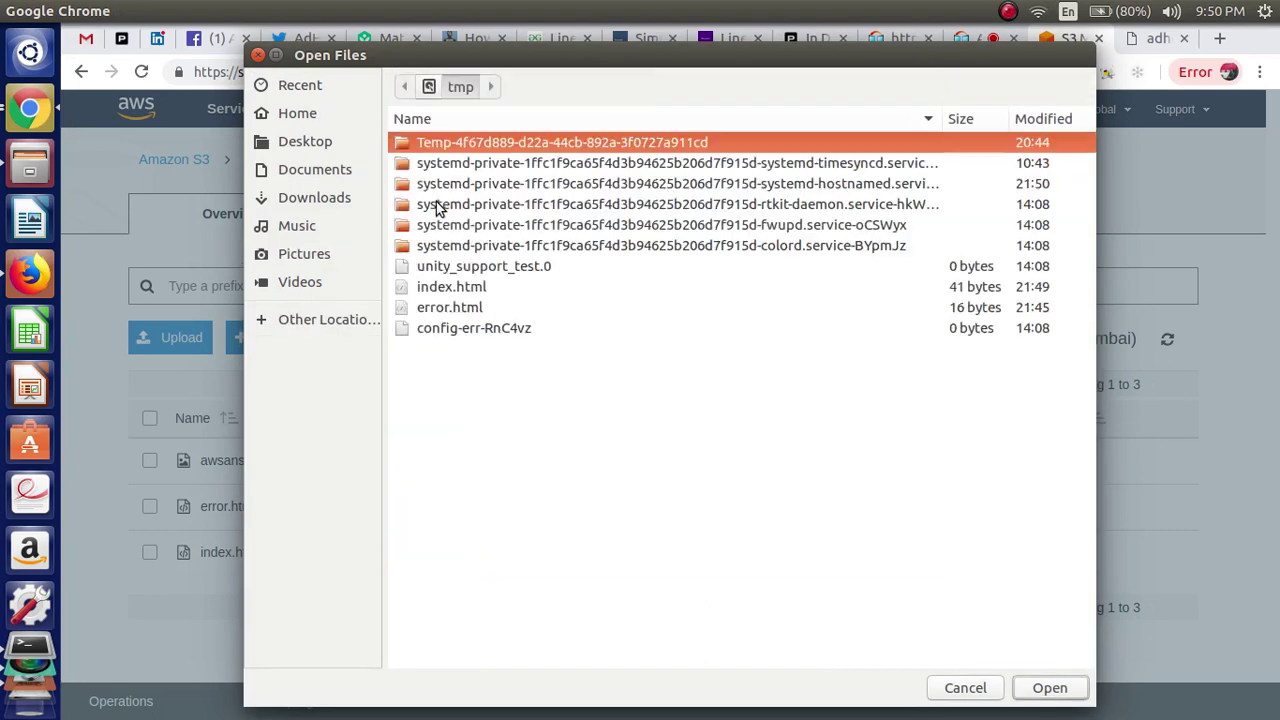
pyautogui.doubleClick(466, 288)
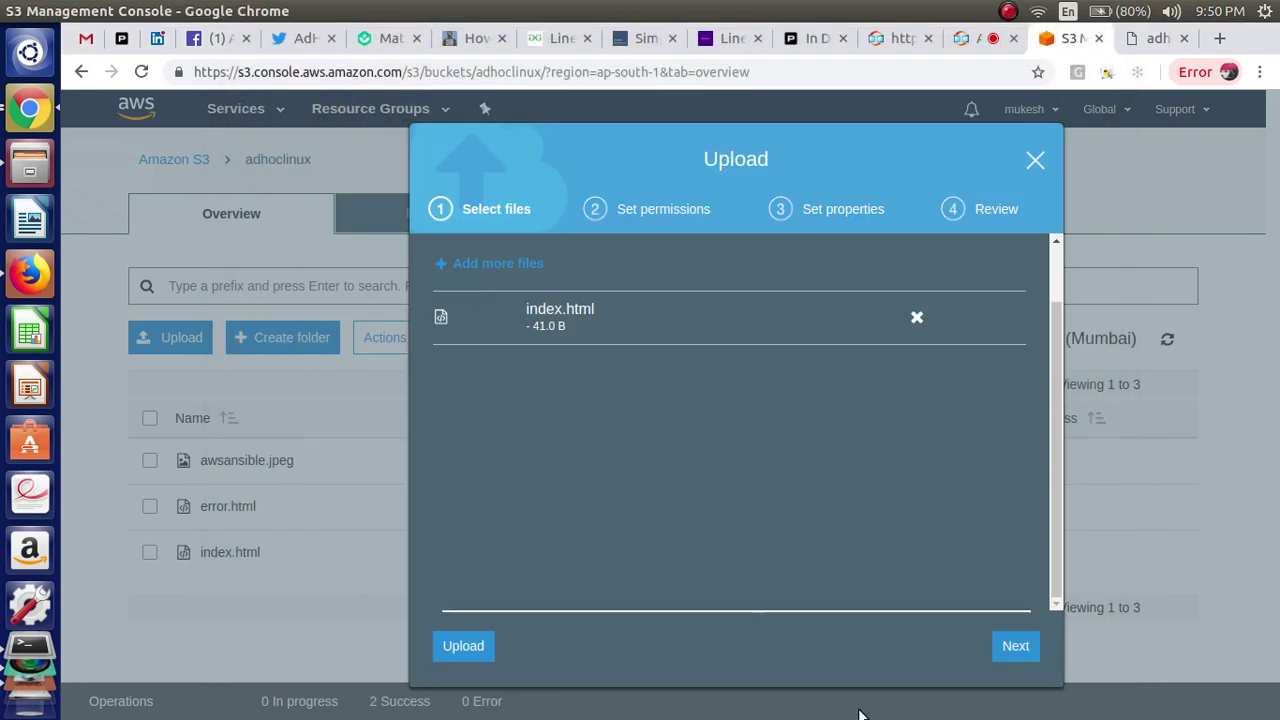
# - Grant public read access to index.html, keep the default properties and upload it to the bucket
pyautogui.click(1022, 645)
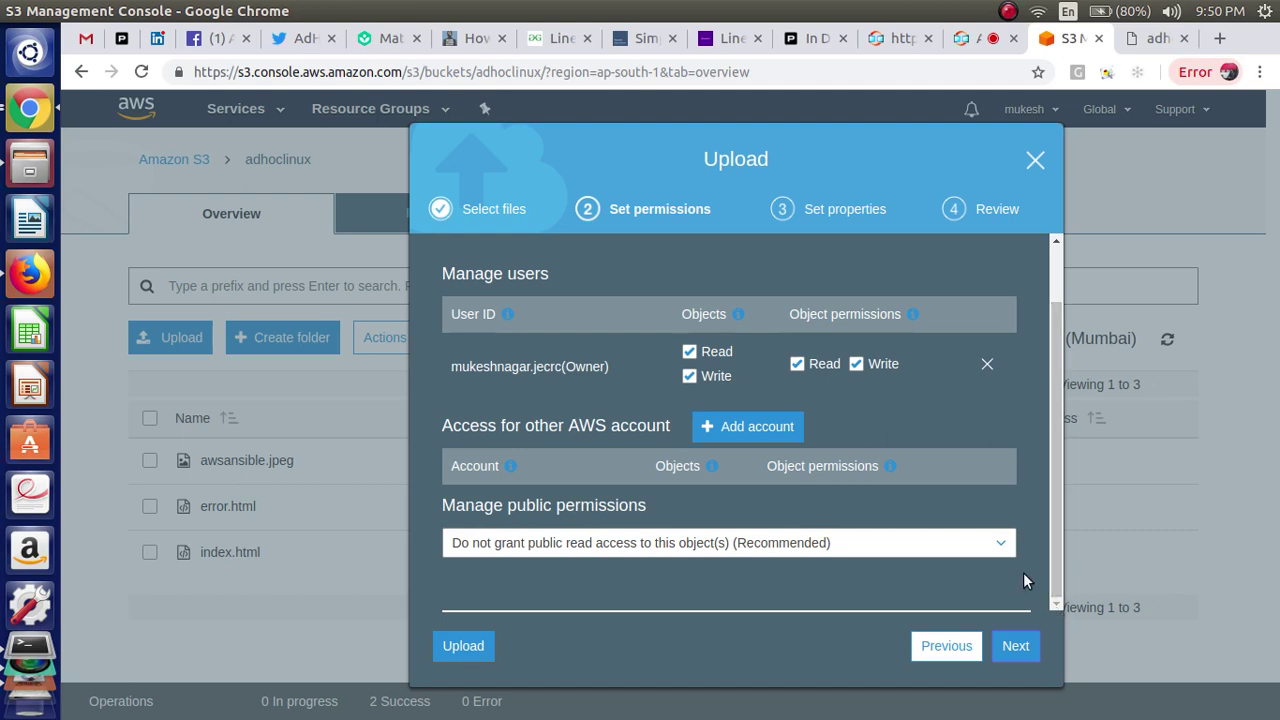
pyautogui.click(993, 540)
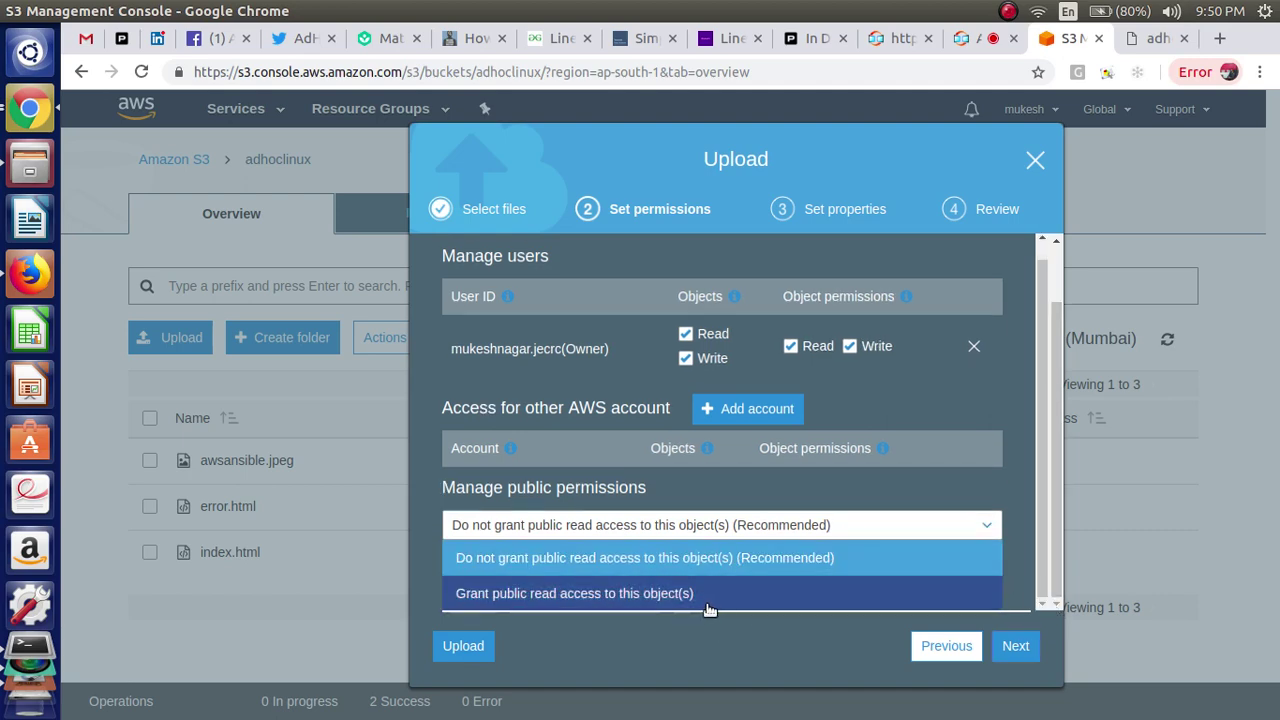
pyautogui.click(675, 593)
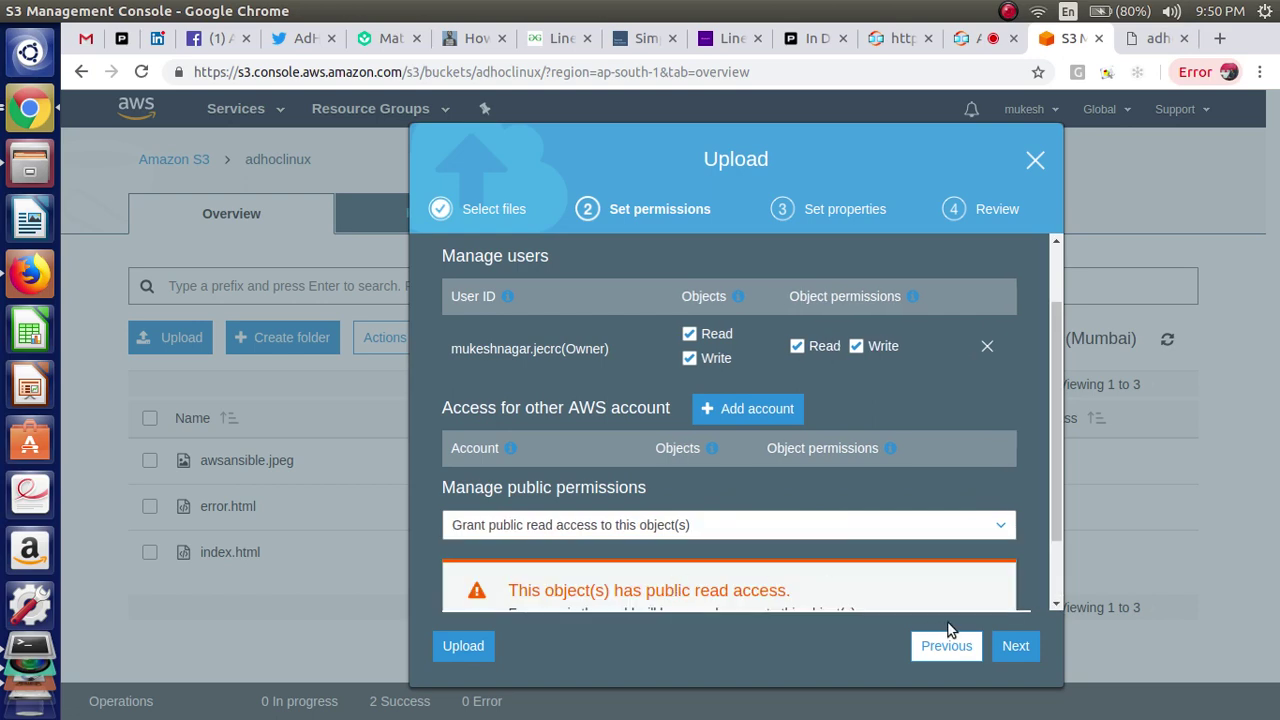
pyautogui.click(1015, 646)
pyautogui.click(1015, 646)
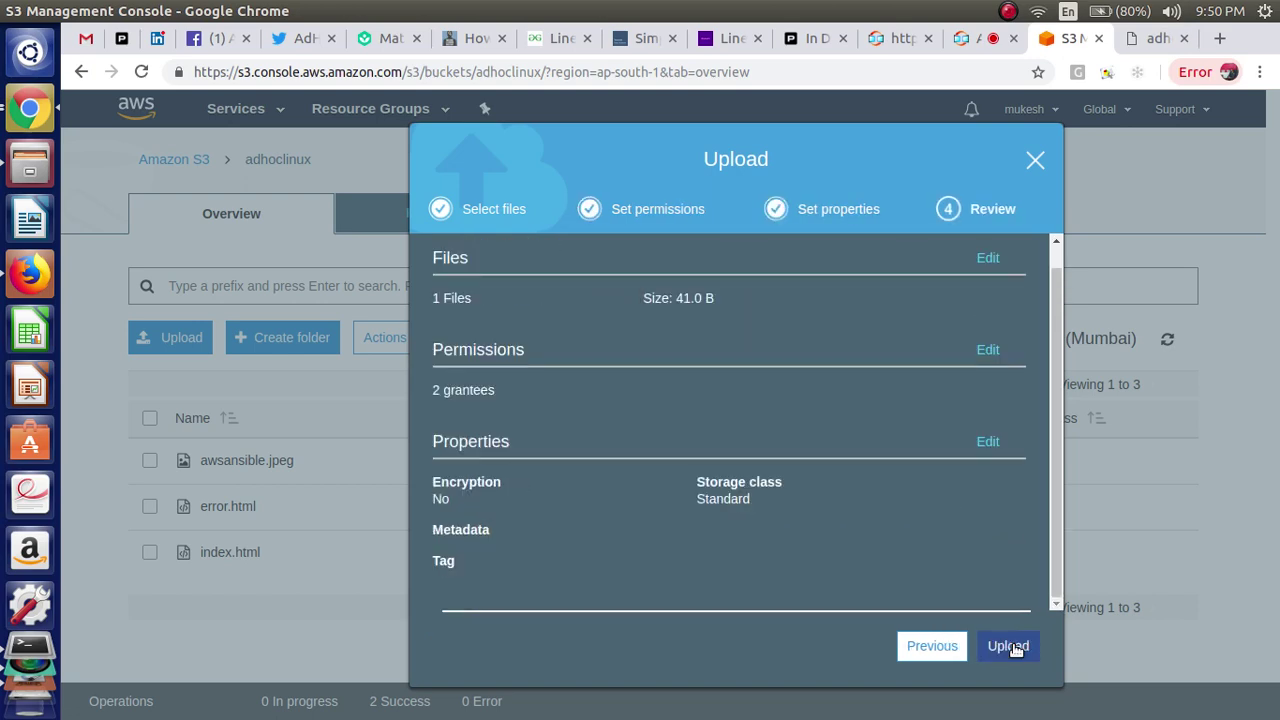
pyautogui.click(1010, 646)
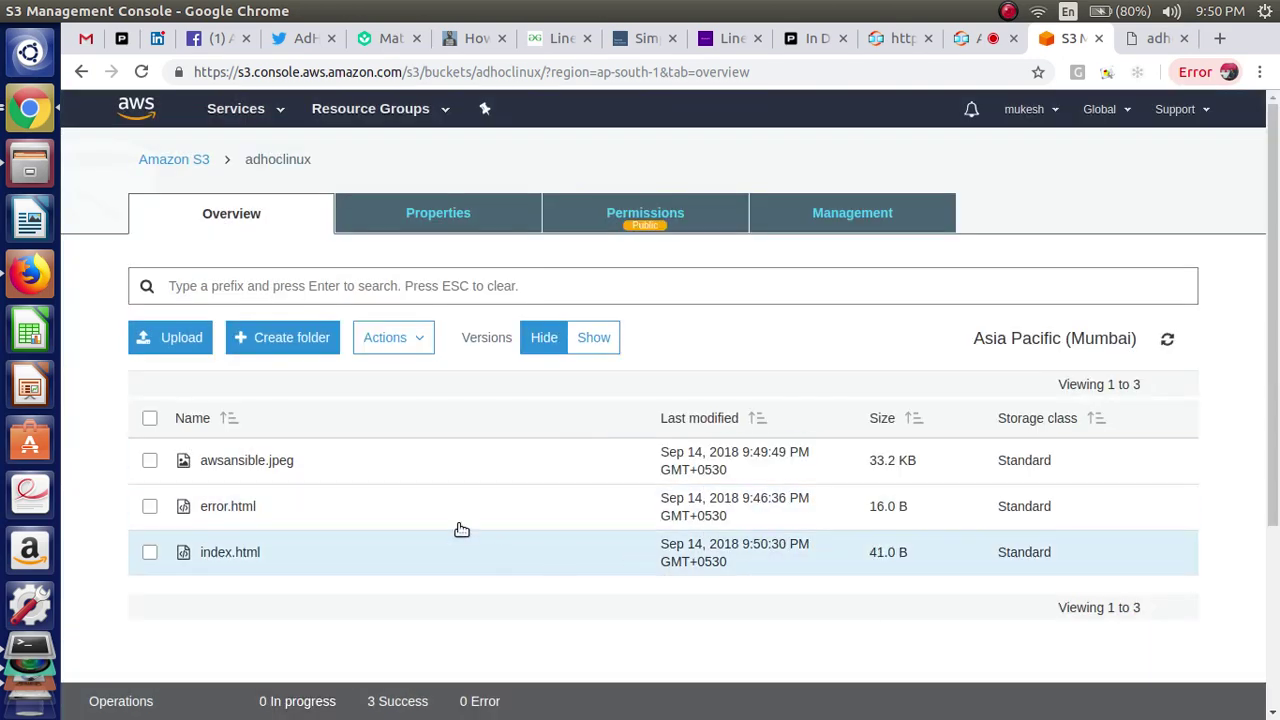
# - Refresh the adhoclinux bucket page, and reload the bucket's website page to check the updated index.html
pyautogui.click(141, 74)
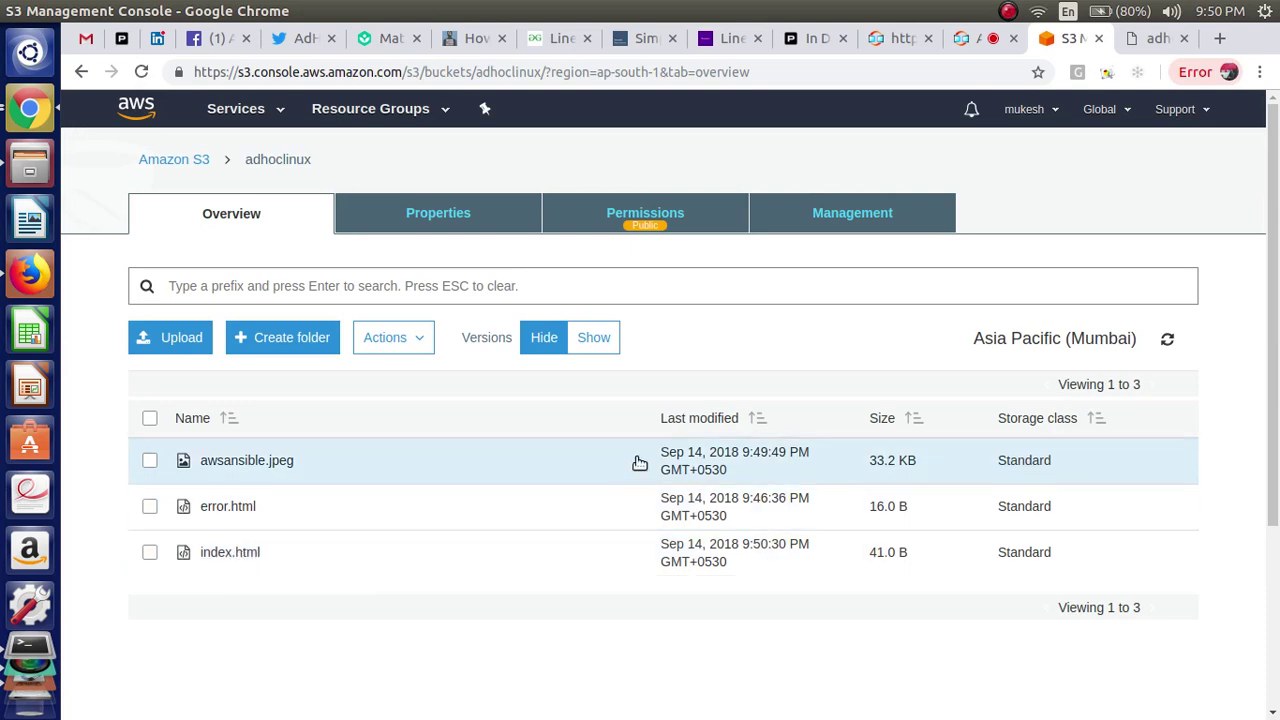
pyautogui.click(1152, 45)
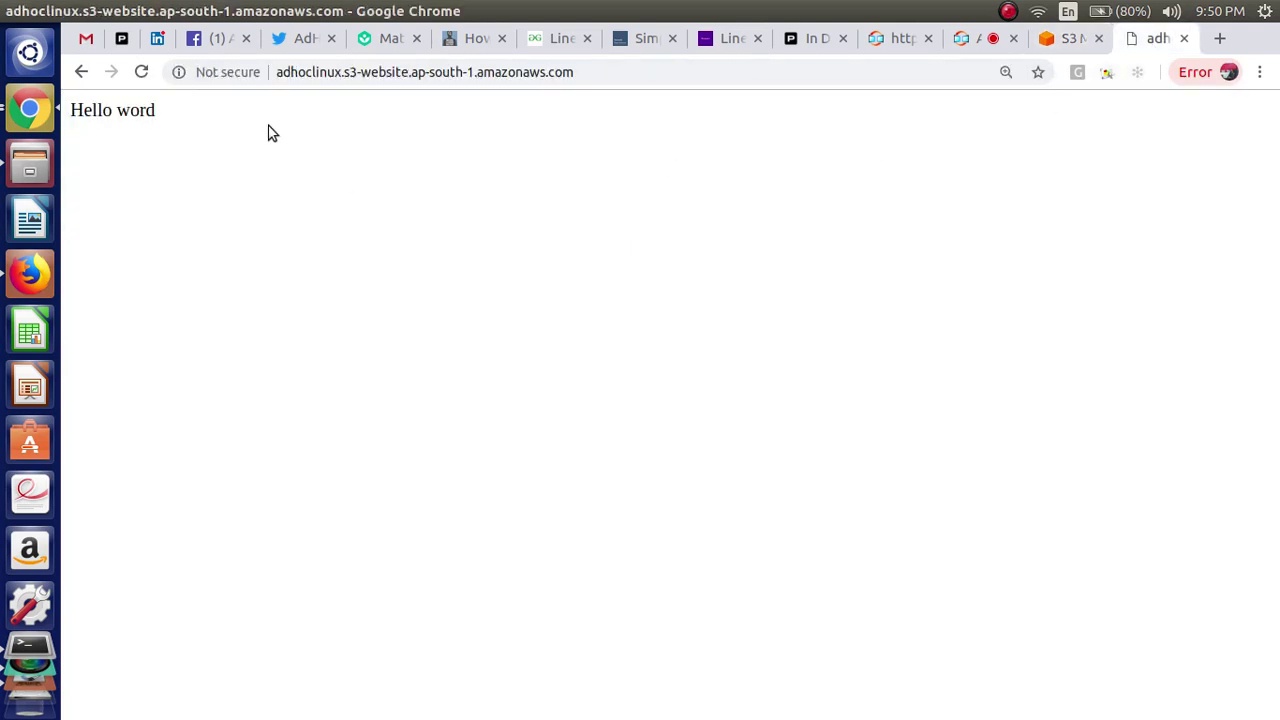
pyautogui.click(141, 75)
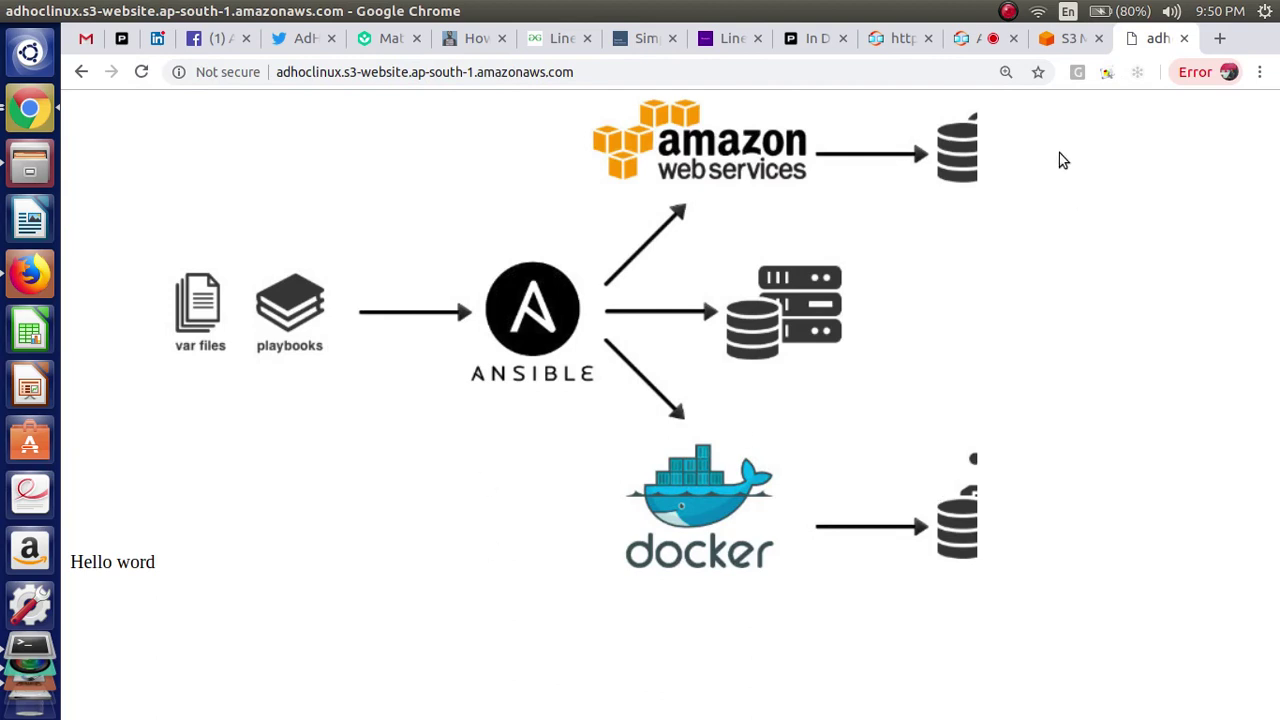
# - Return to the S3 bucket list, reopen the adhoclinux bucket and show its object versions
pyautogui.click(1068, 38)
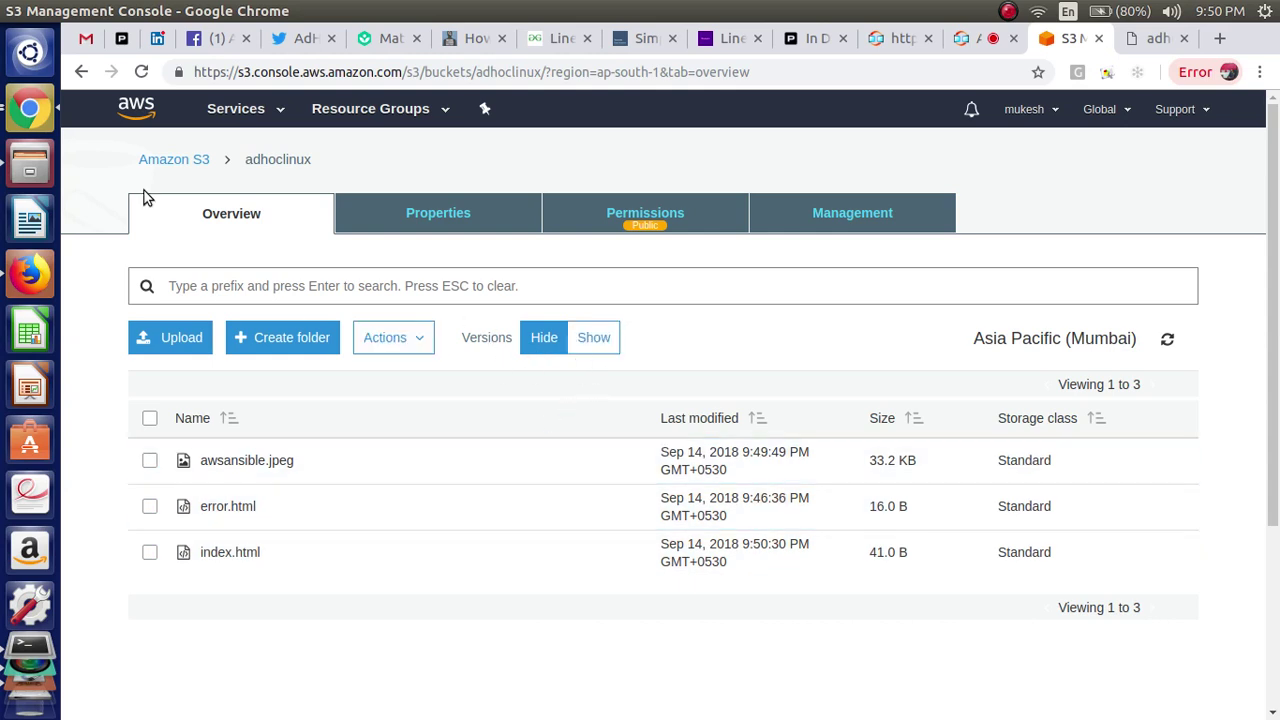
pyautogui.click(172, 162)
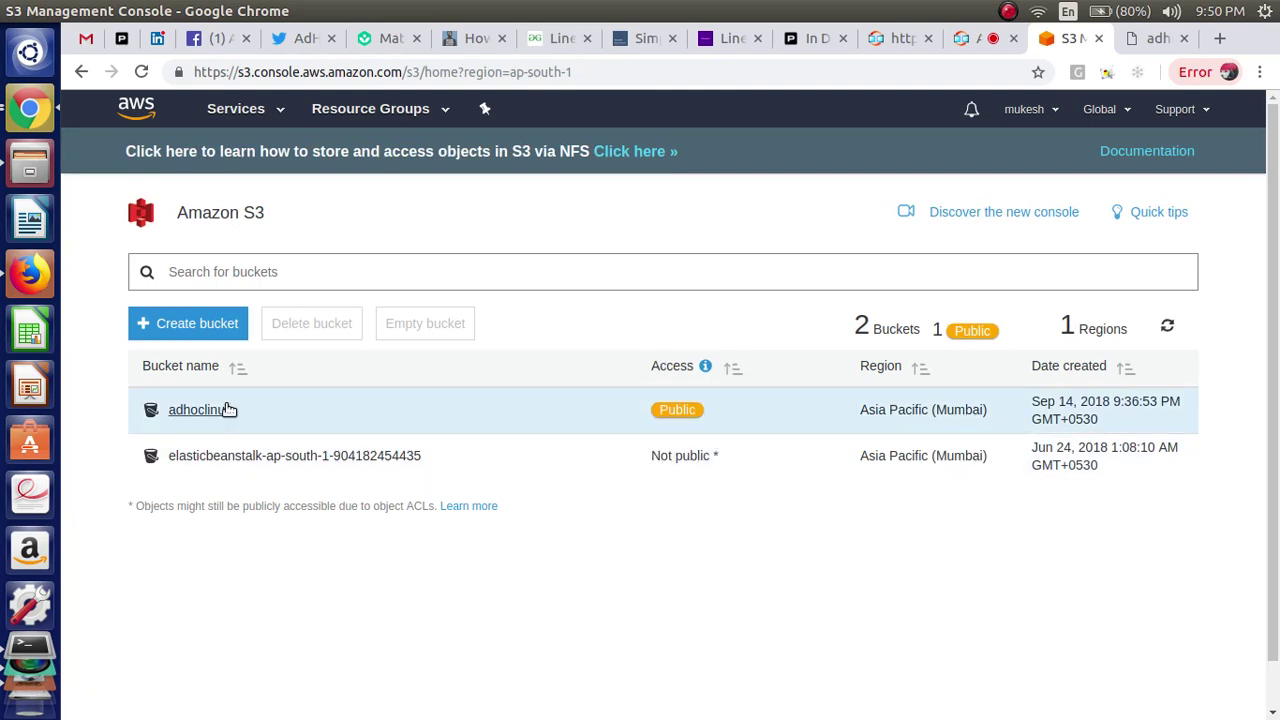
pyautogui.click(190, 410)
pyautogui.scroll(-2, 230, 405)
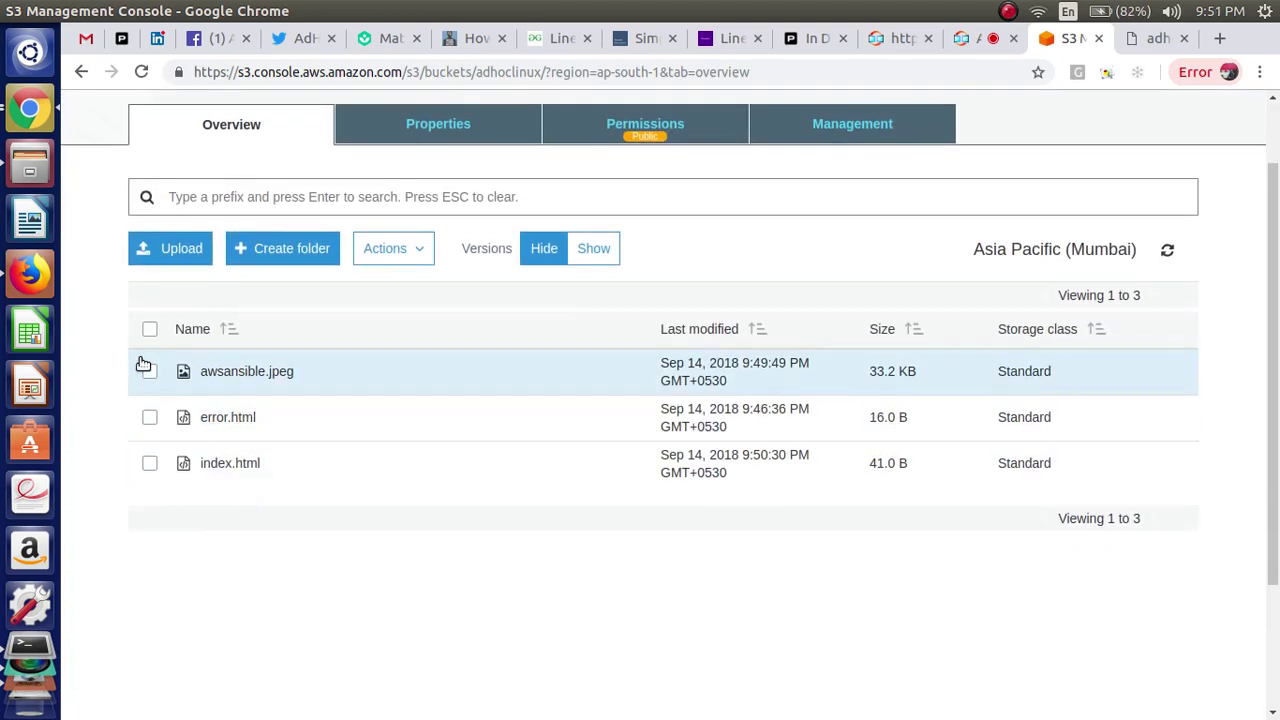
pyautogui.click(586, 250)
pyautogui.scroll(-5, 583, 257)
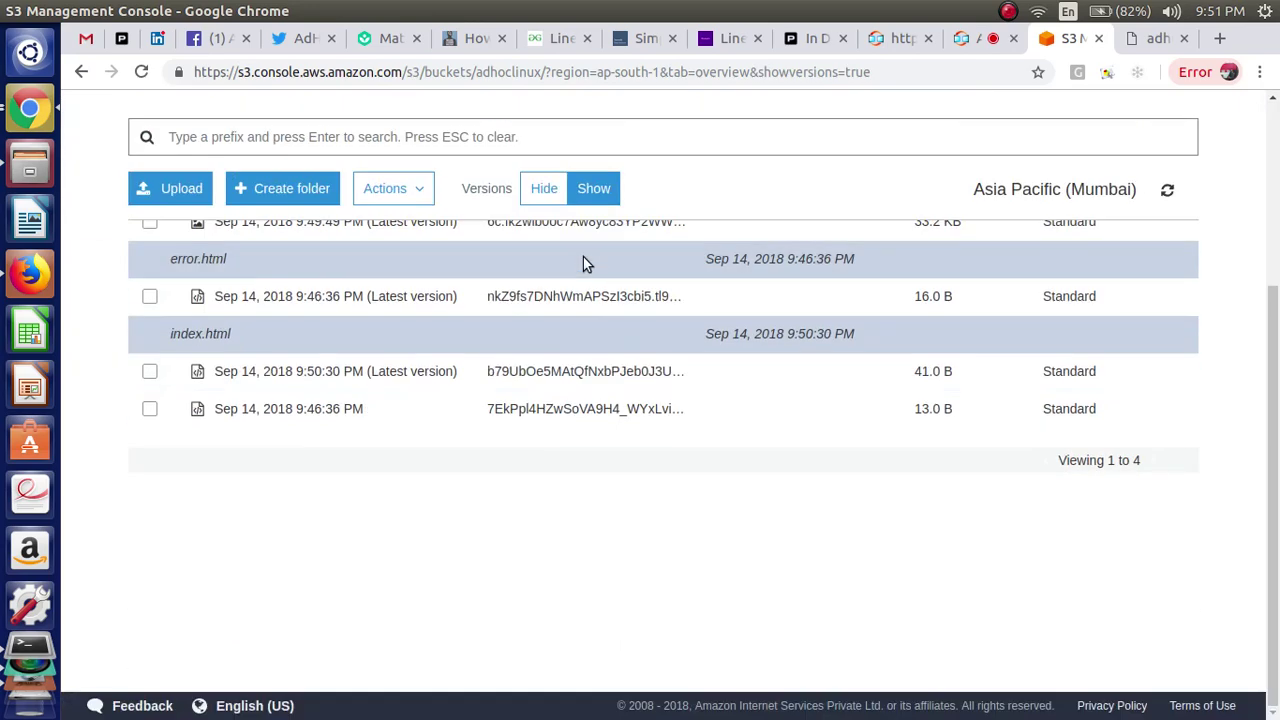
pyautogui.moveTo(1276, 572); pyautogui.dragTo(1276, 436)
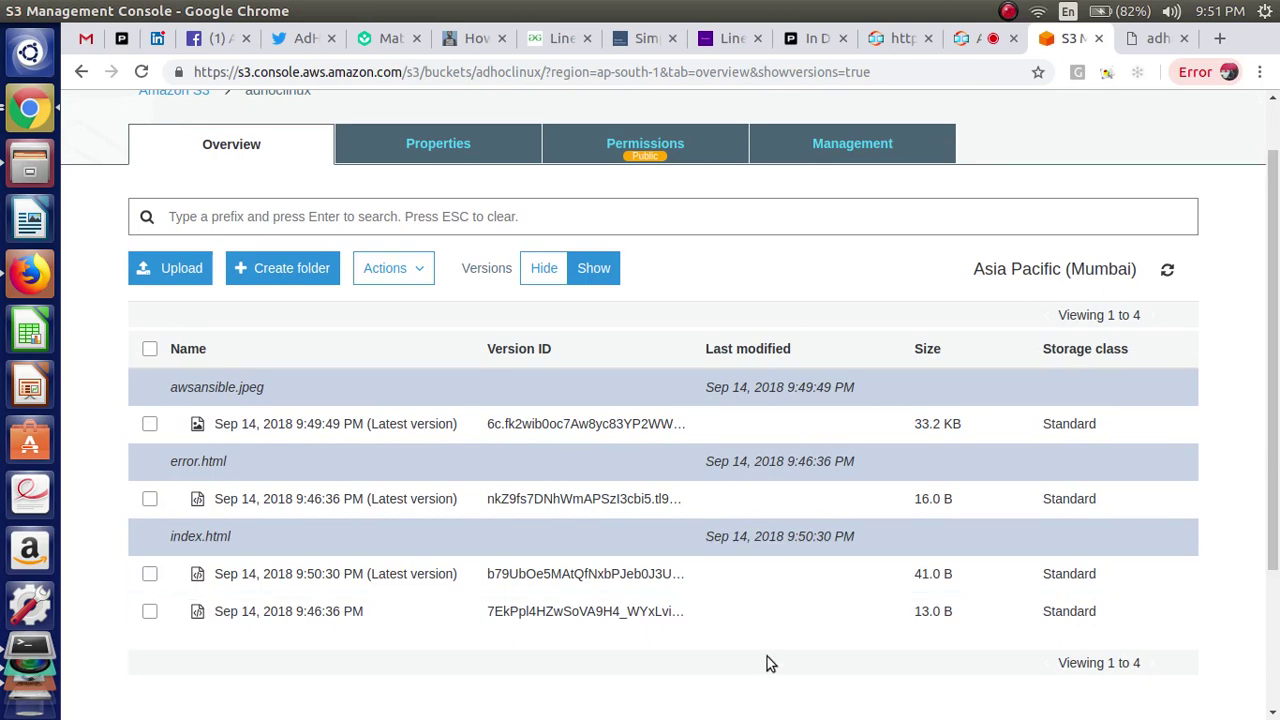
pyautogui.scroll(1, 309, 571)
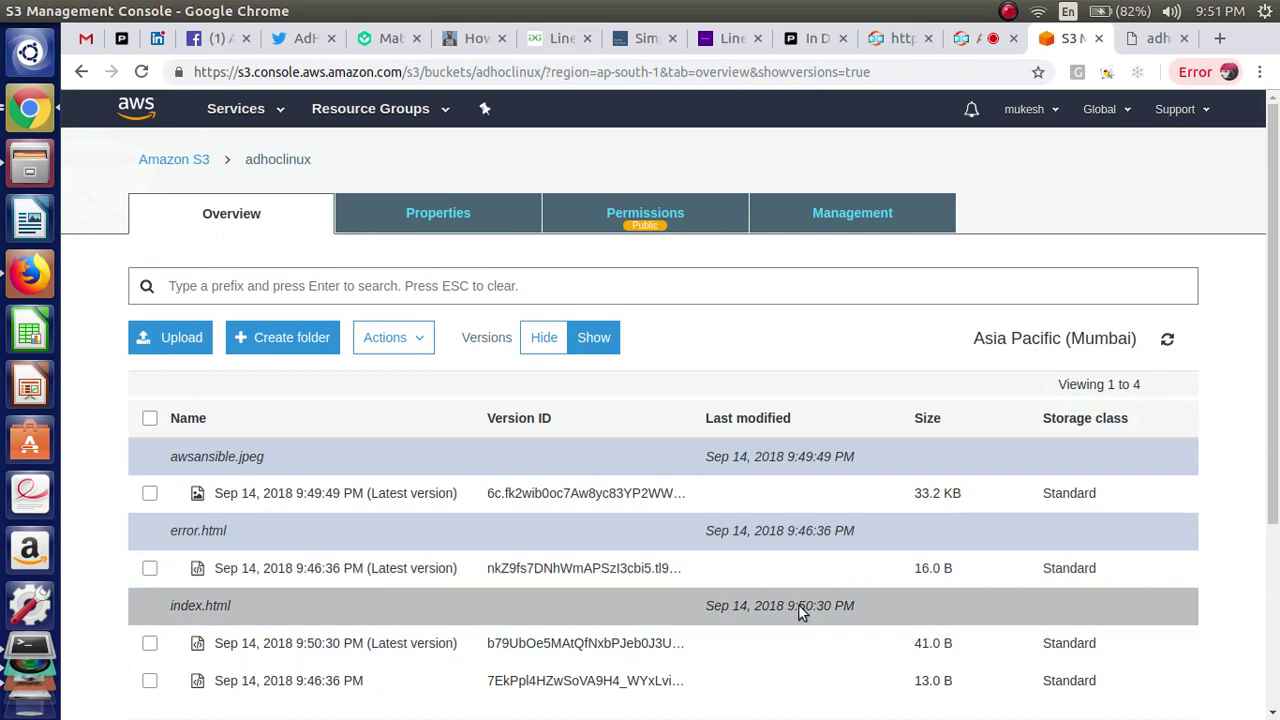
pyautogui.moveTo(1273, 470); pyautogui.dragTo(1275, 390)
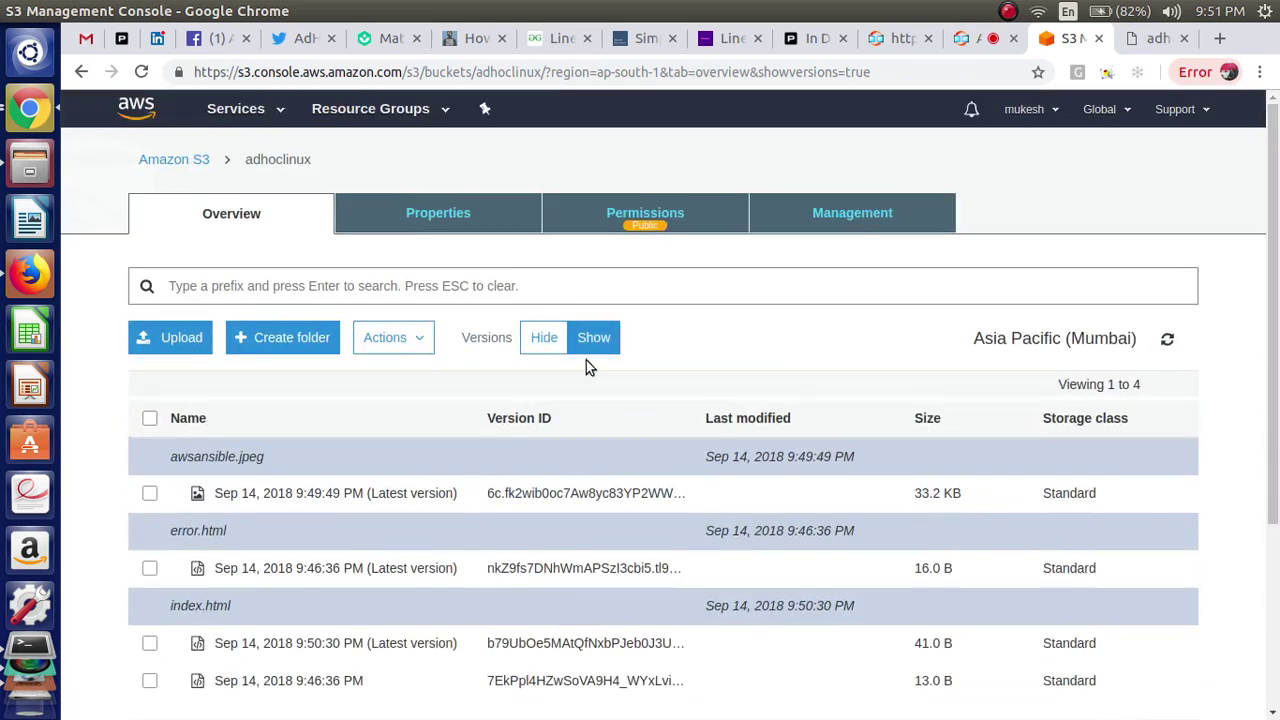
# - Hide the object versions, show them again and examine the versions listed under index.html
pyautogui.click(545, 339)
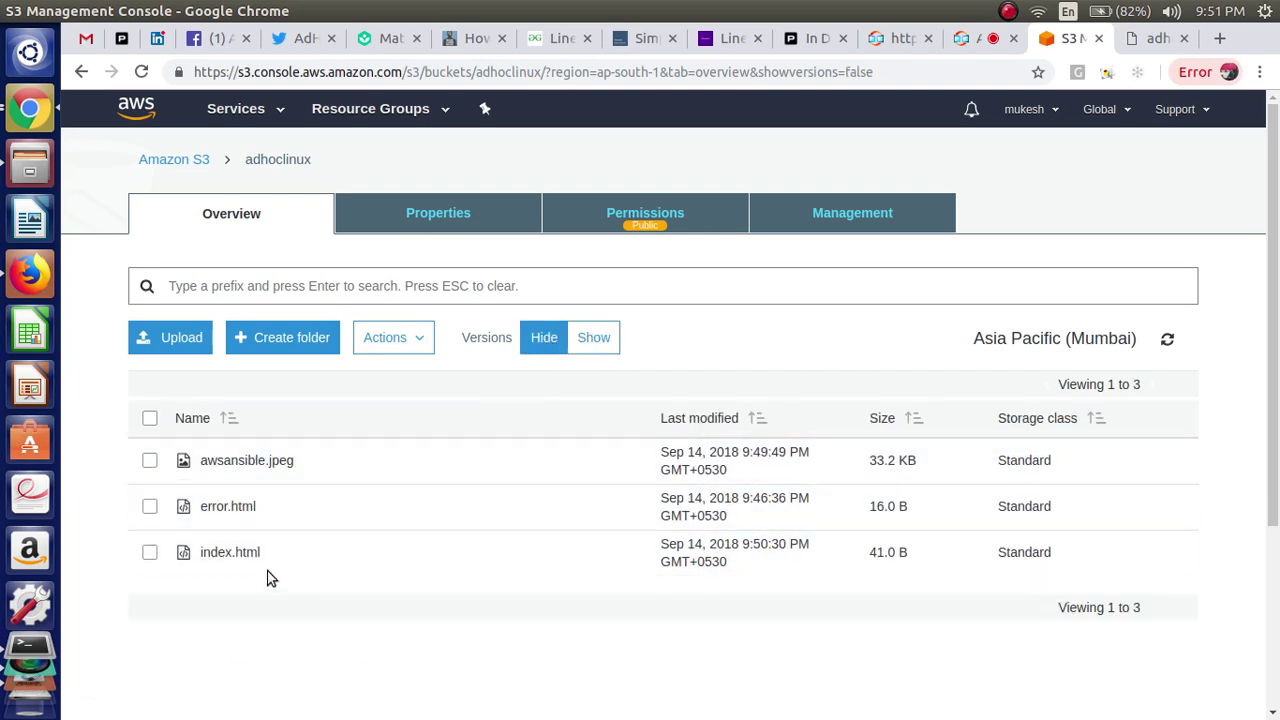
pyautogui.click(594, 340)
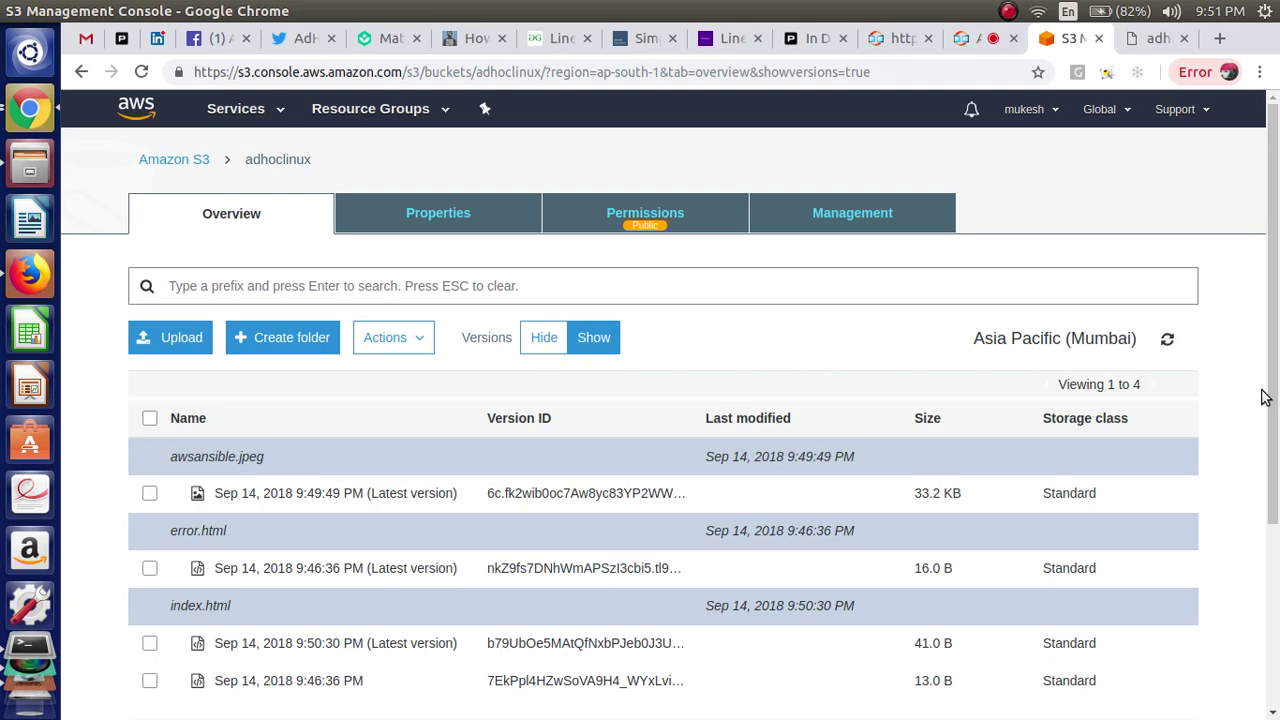
pyautogui.moveTo(1272, 400); pyautogui.dragTo(1276, 580)
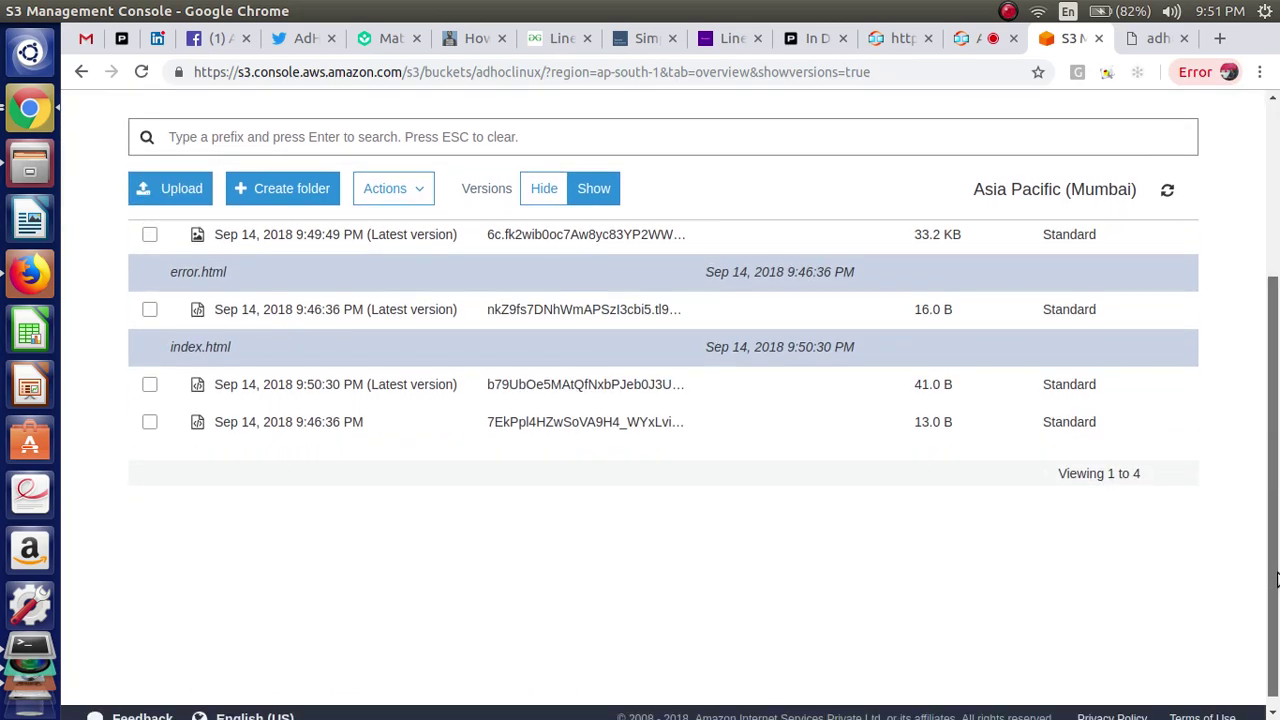
pyautogui.scroll(3, 1276, 568)
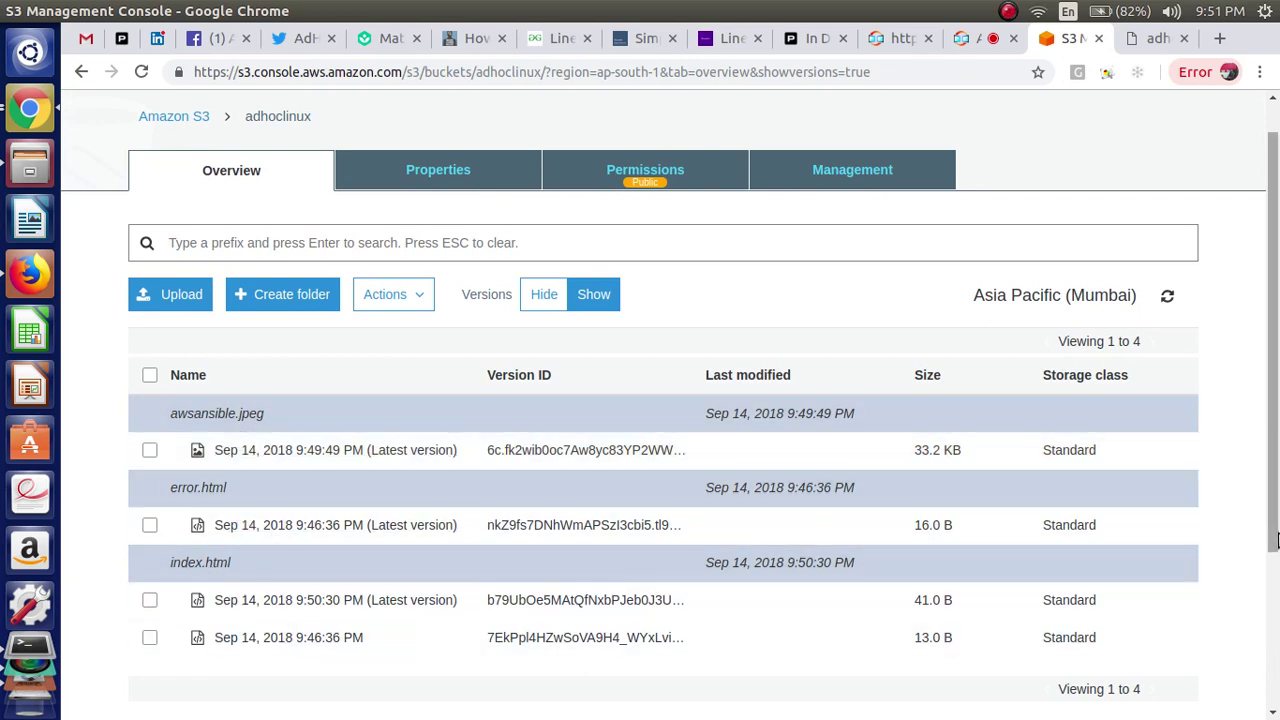
pyautogui.moveTo(1276, 519); pyautogui.dragTo(1276, 635)
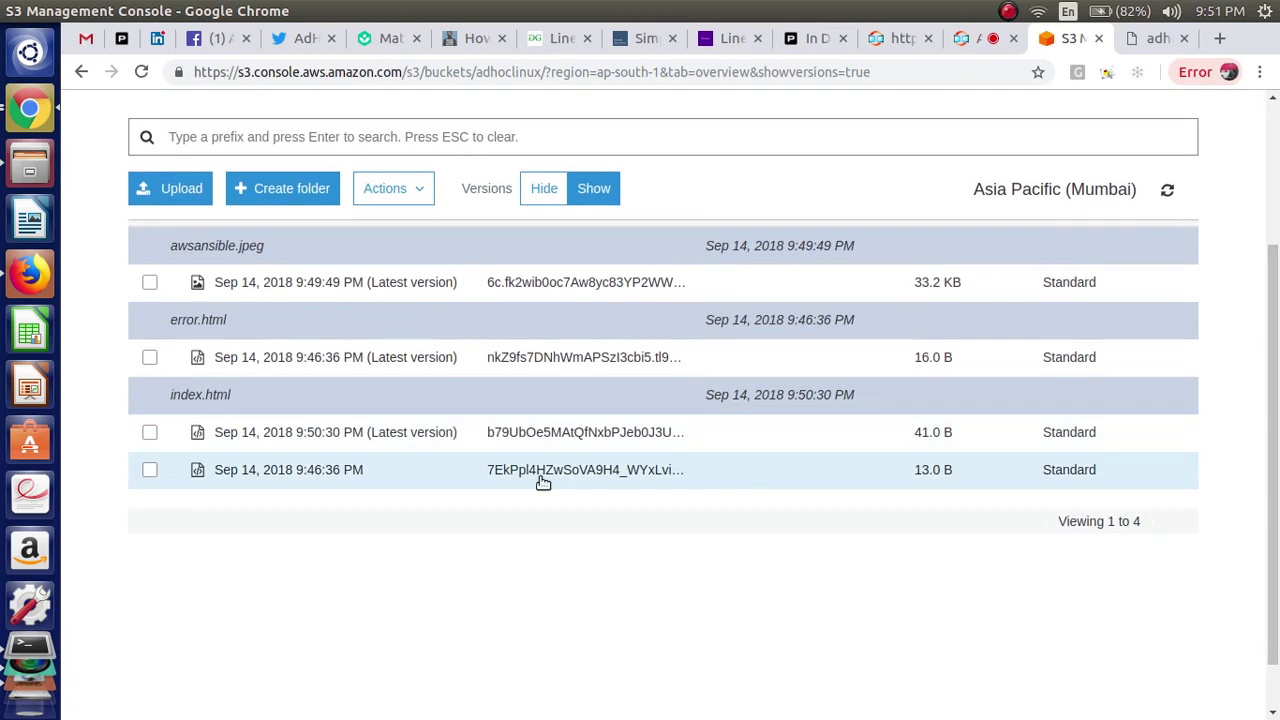
# - Try to open the Sep 14, 2018 9:46:36 PM version of index.html from its overview page
pyautogui.click(250, 469)
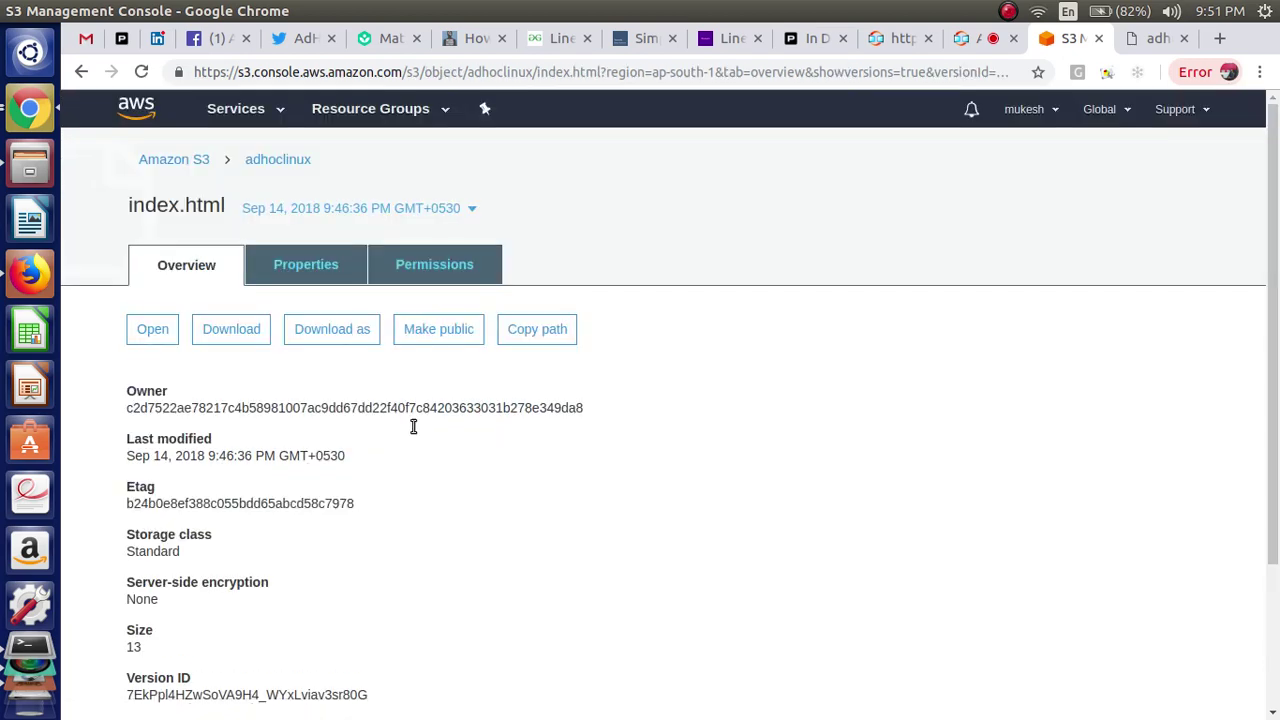
pyautogui.click(160, 331)
pyautogui.click(1150, 46)
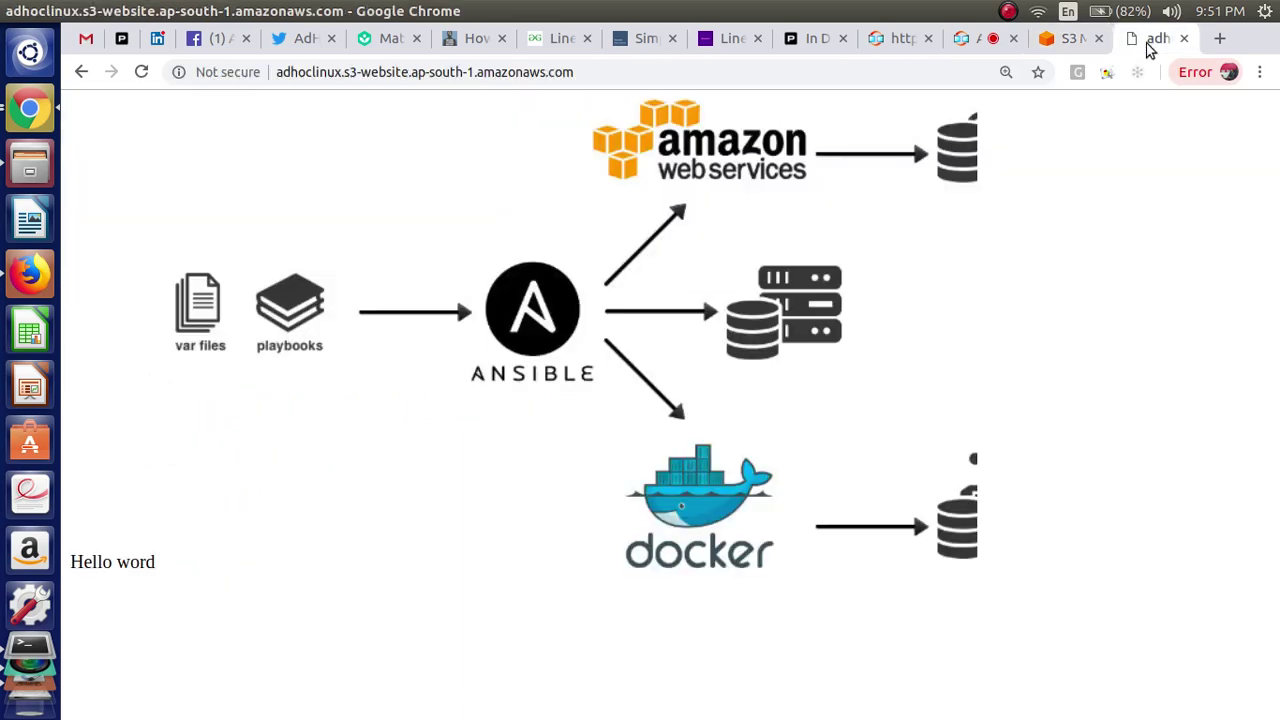
pyautogui.click(1065, 40)
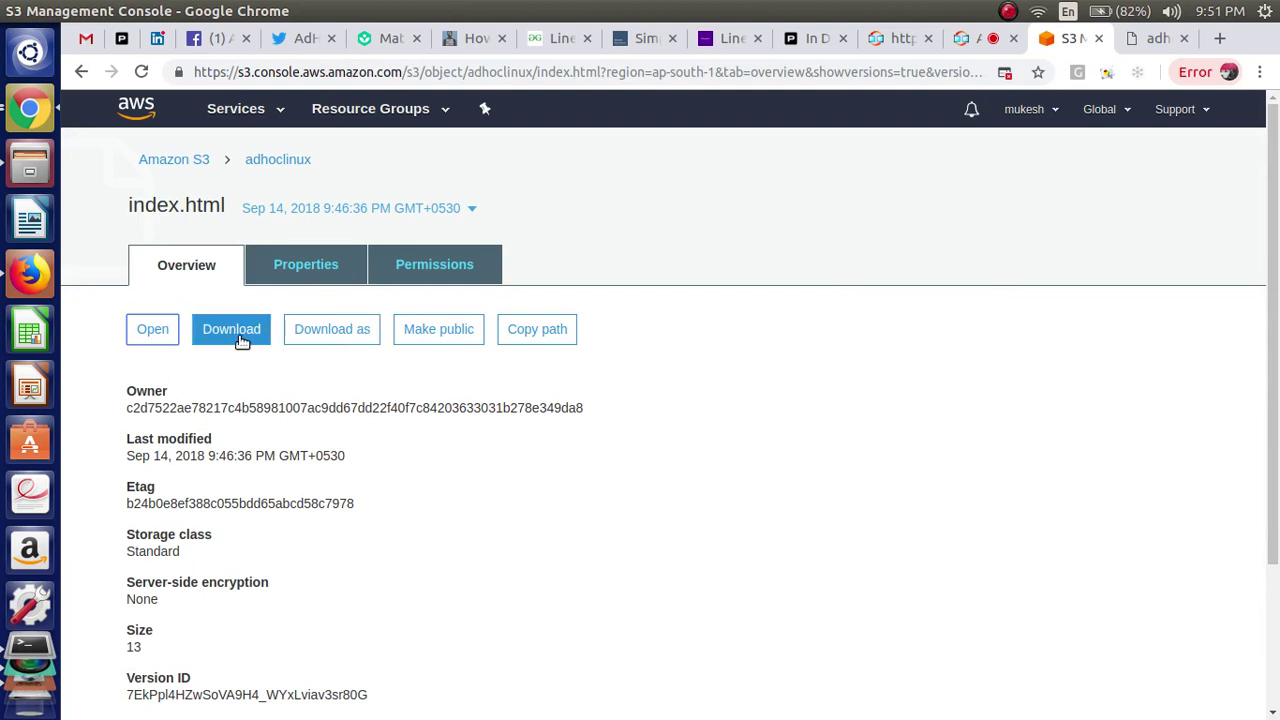
pyautogui.click(155, 335)
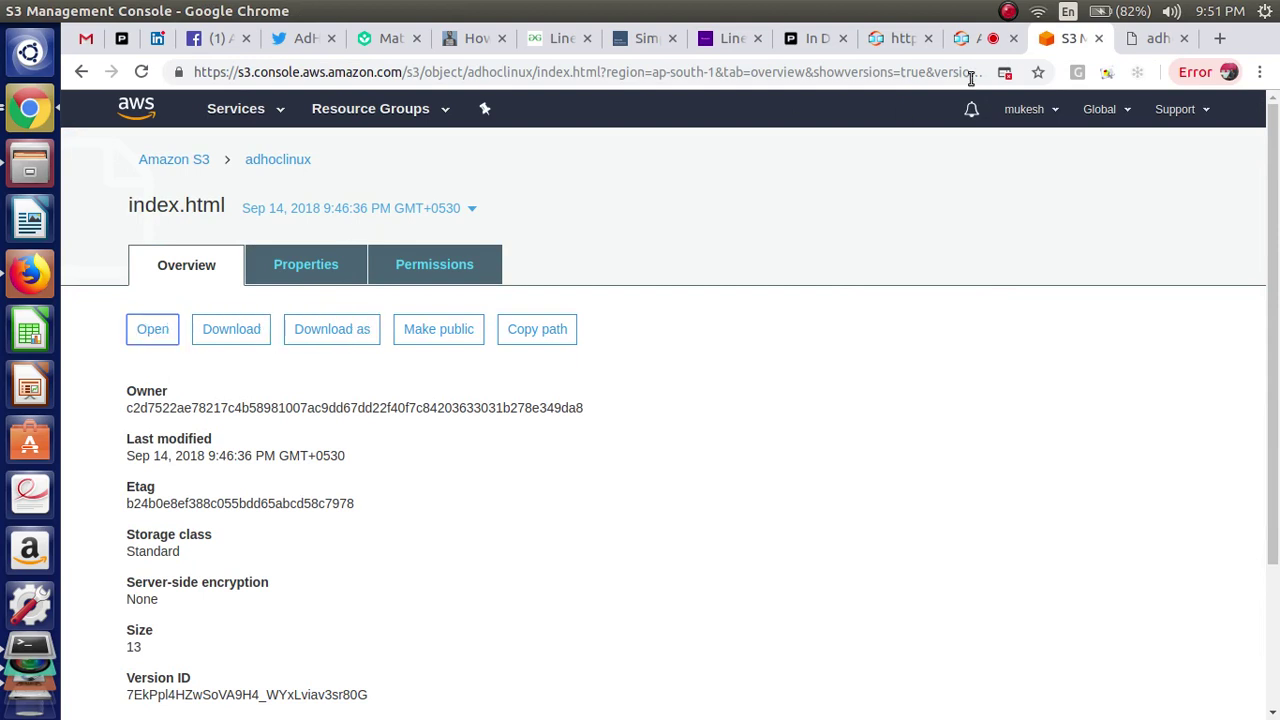
pyautogui.click(1078, 74)
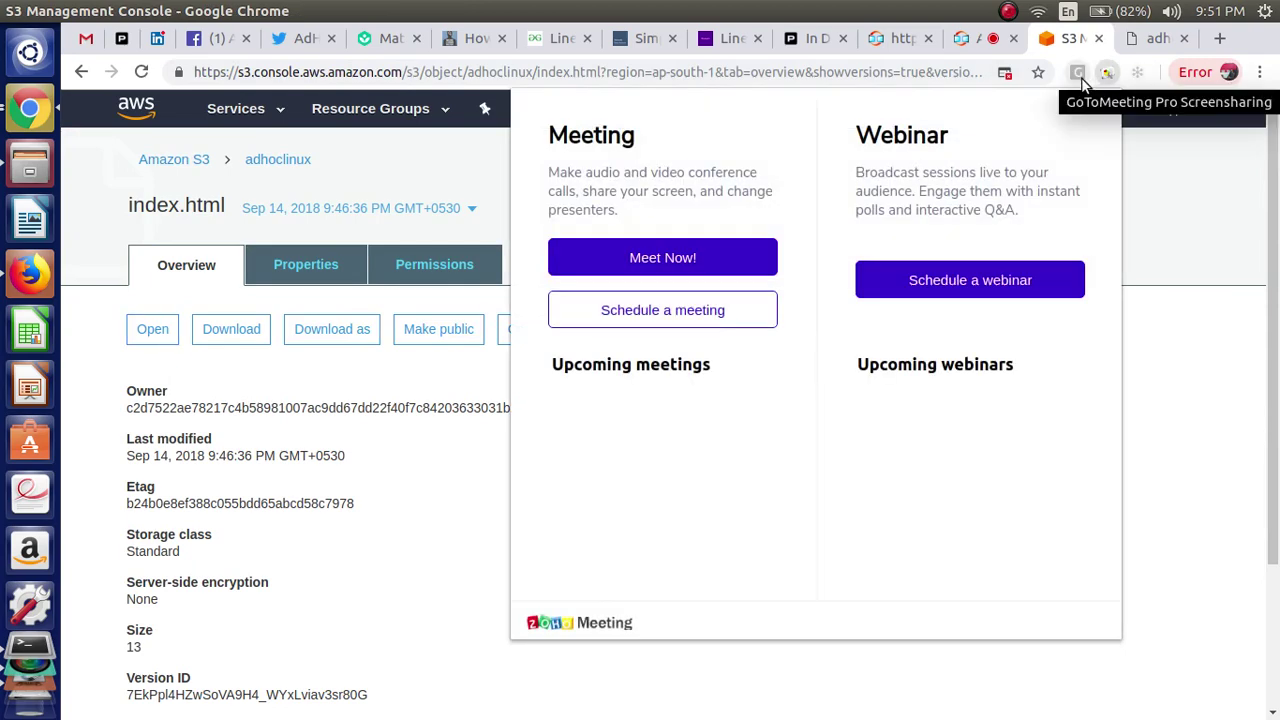
pyautogui.rightClick(1081, 80)
pyautogui.press('Escape')
pyautogui.click(1038, 73)
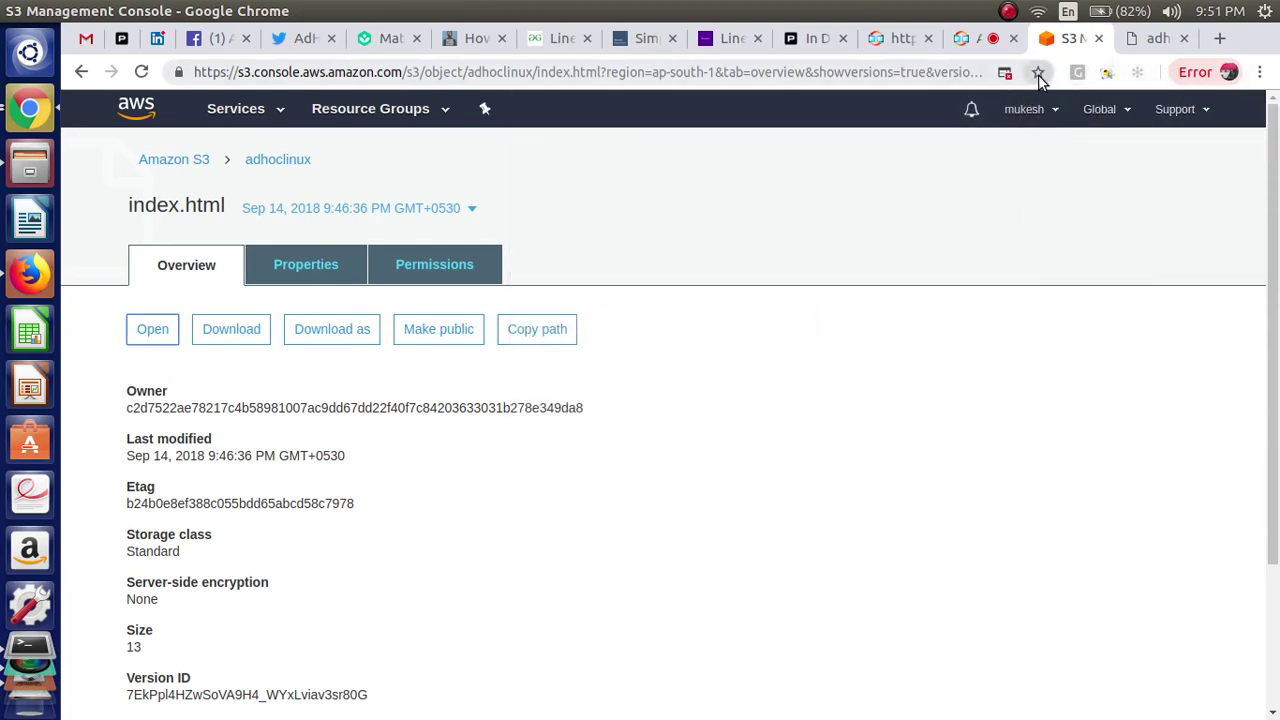
# - Always allow pop-ups and redirects from s3.console.aws.amazon.com, and view the older index.html version before closing its page
pyautogui.click(1004, 72)
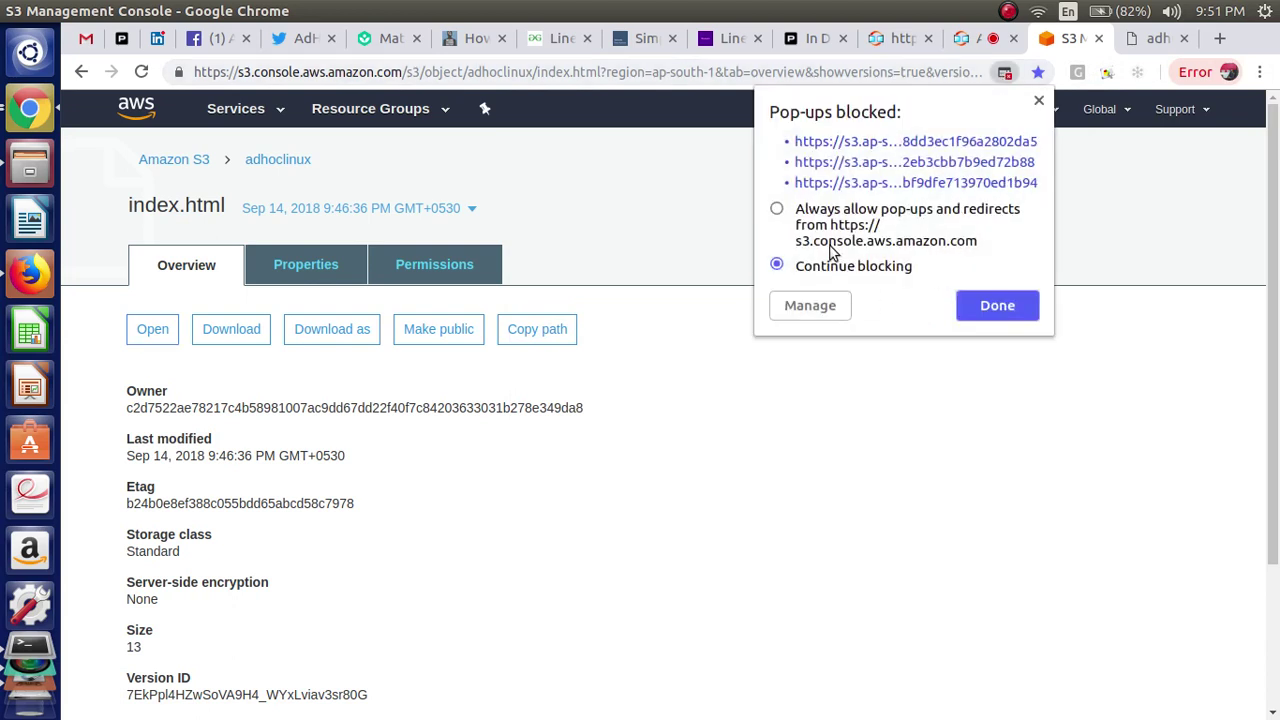
pyautogui.click(778, 210)
pyautogui.click(1000, 306)
pyautogui.click(152, 329)
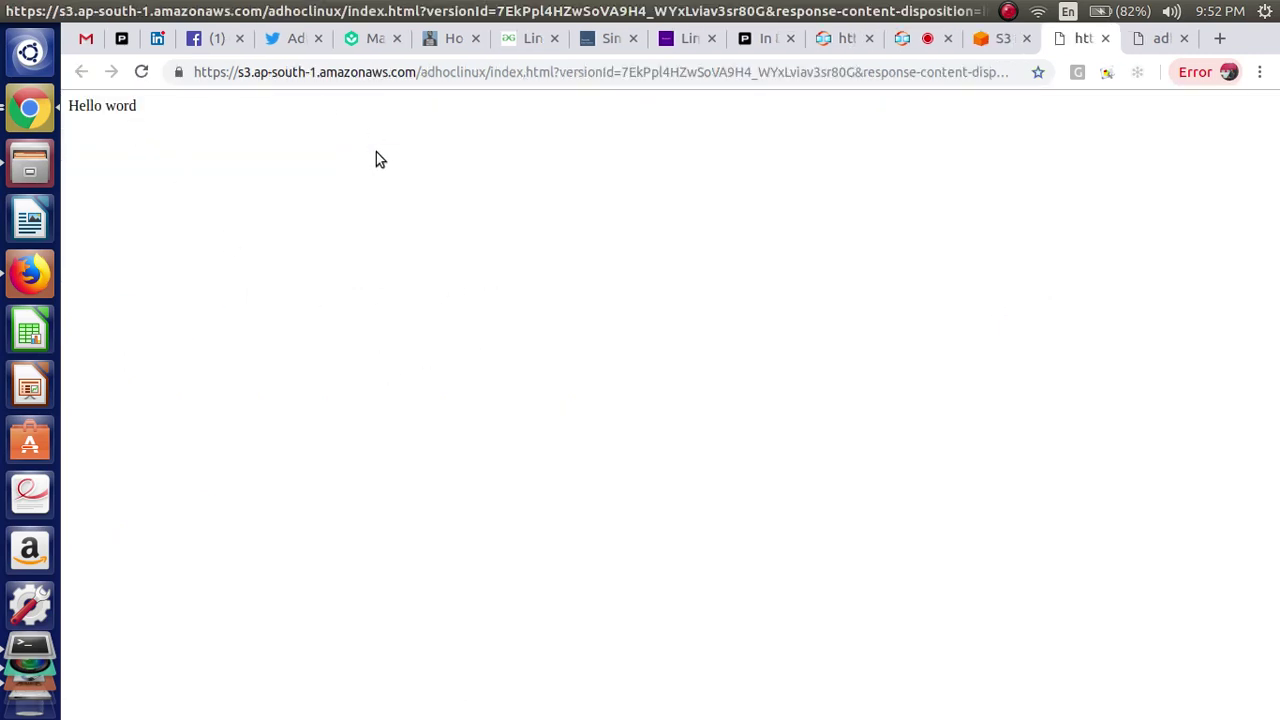
pyautogui.click(1103, 39)
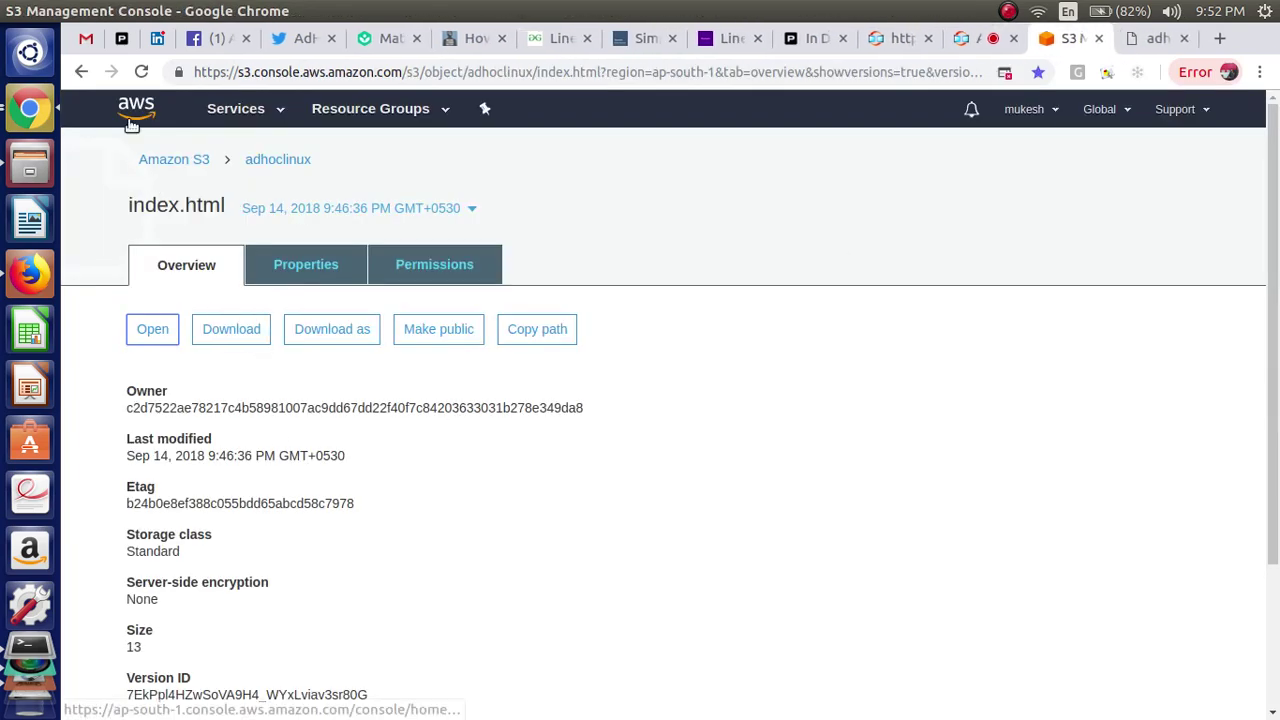
# - Go back to the version list, view the latest version of index.html in the browser and close the website pages
pyautogui.click(81, 71)
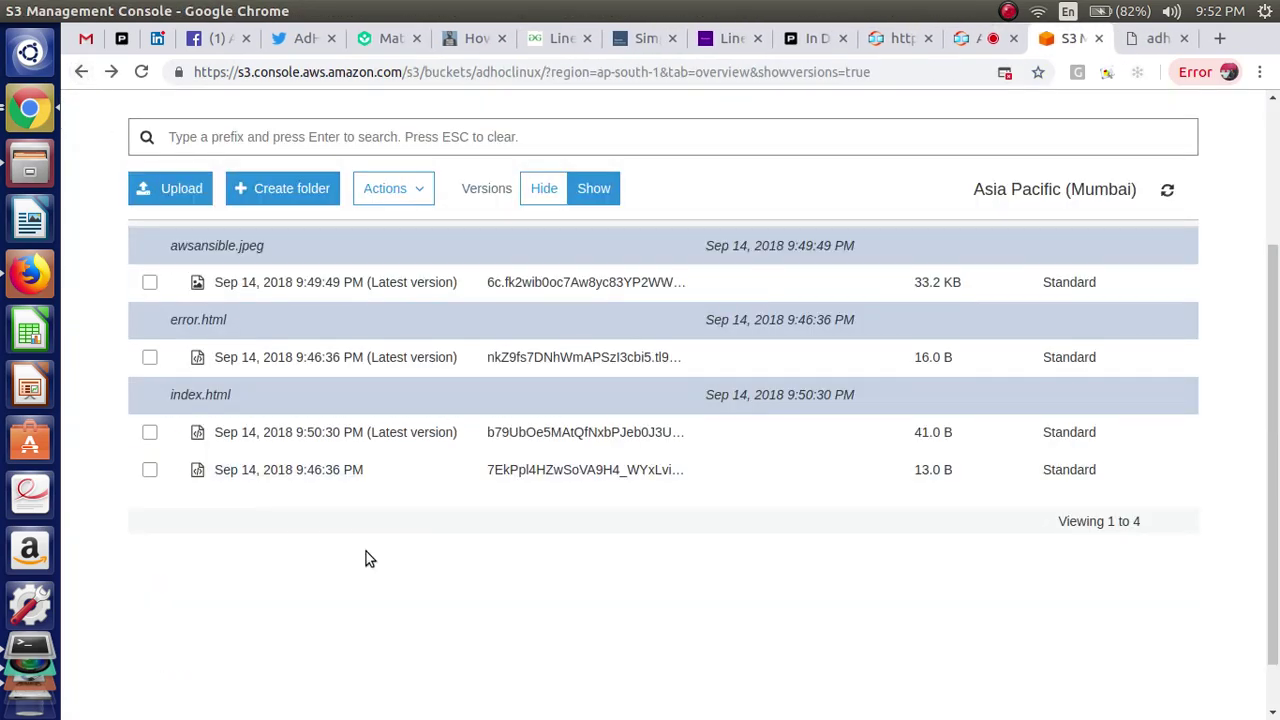
pyautogui.click(275, 432)
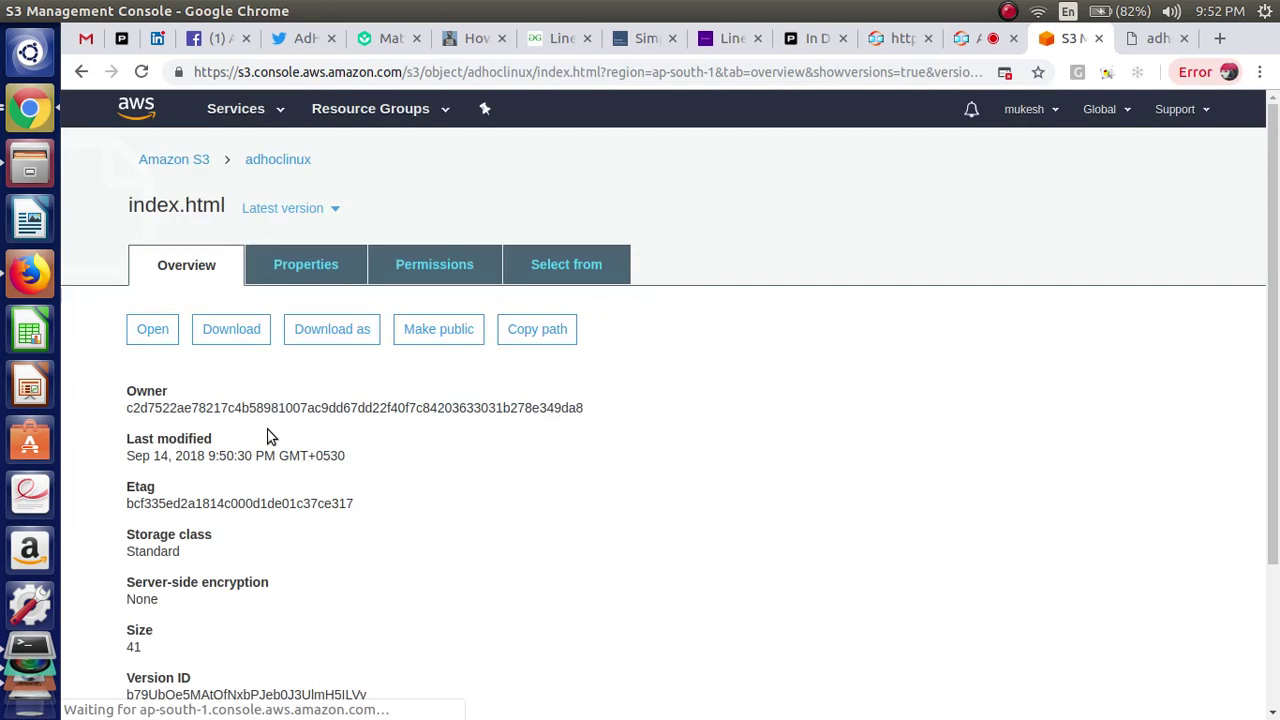
pyautogui.click(167, 330)
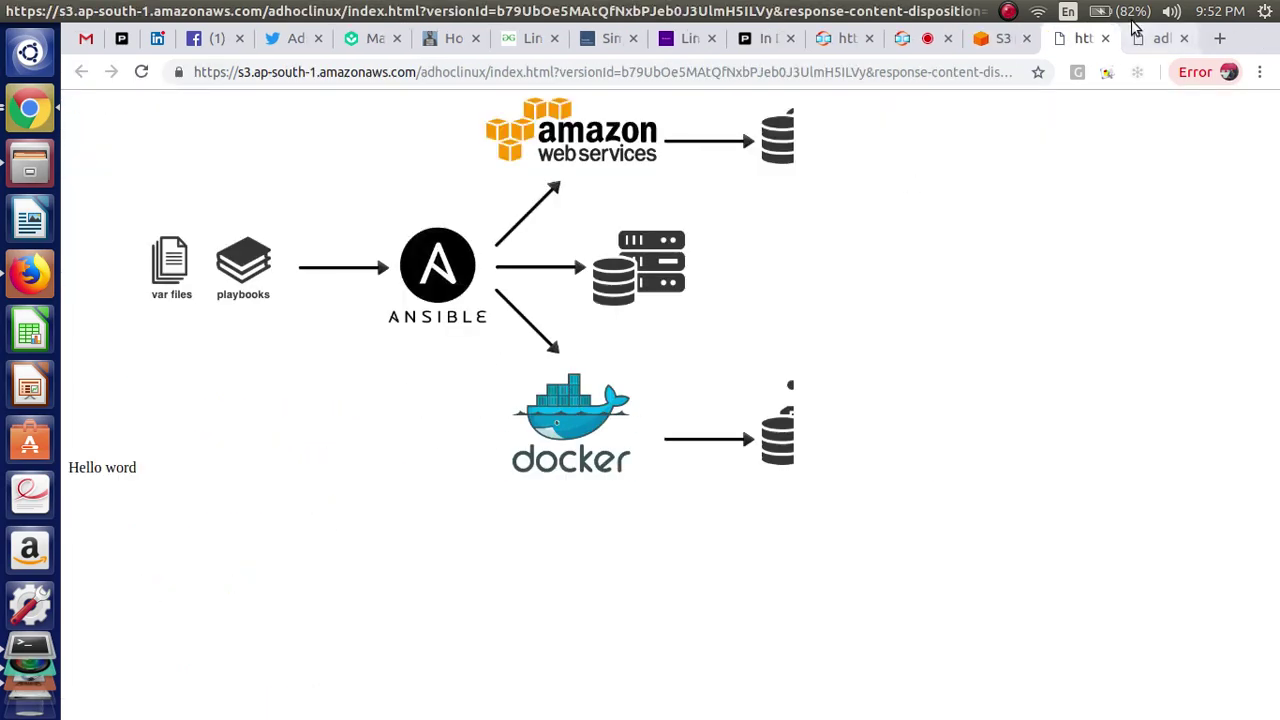
pyautogui.click(1105, 38)
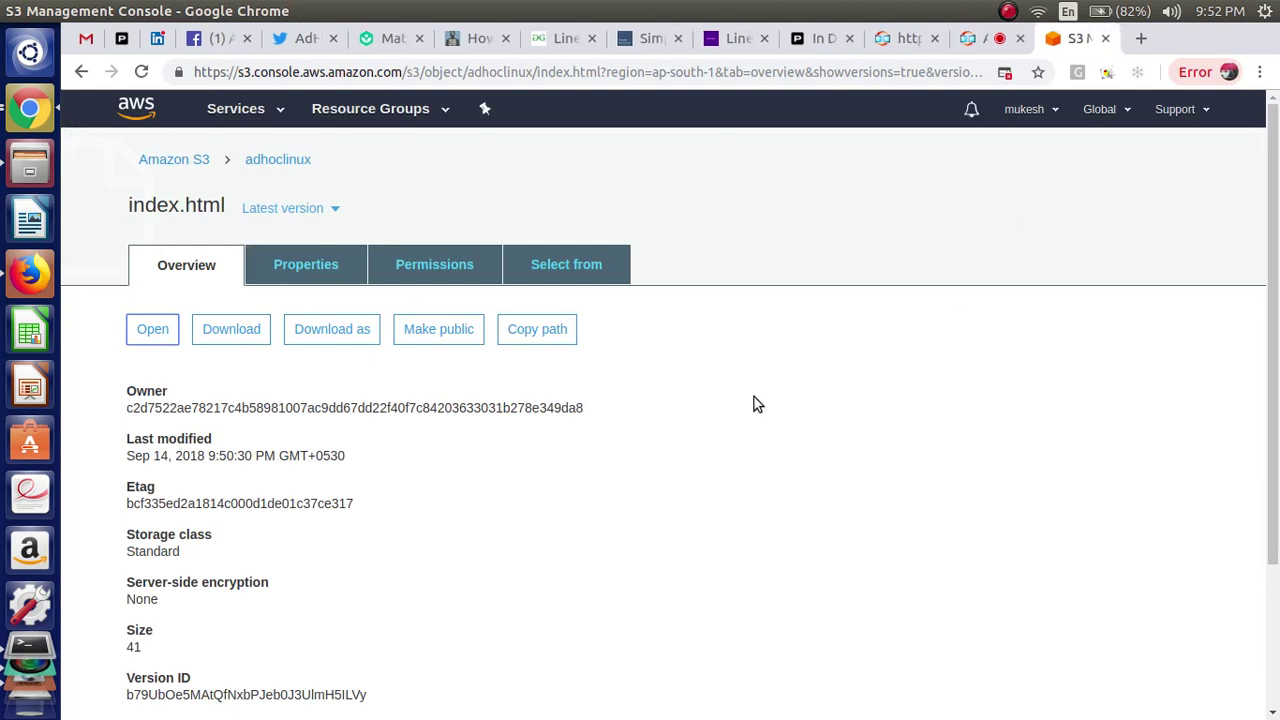
# - Reopen the adhoclinux bucket from the bucket list, show its object versions for review and hide them again
pyautogui.click(147, 155)
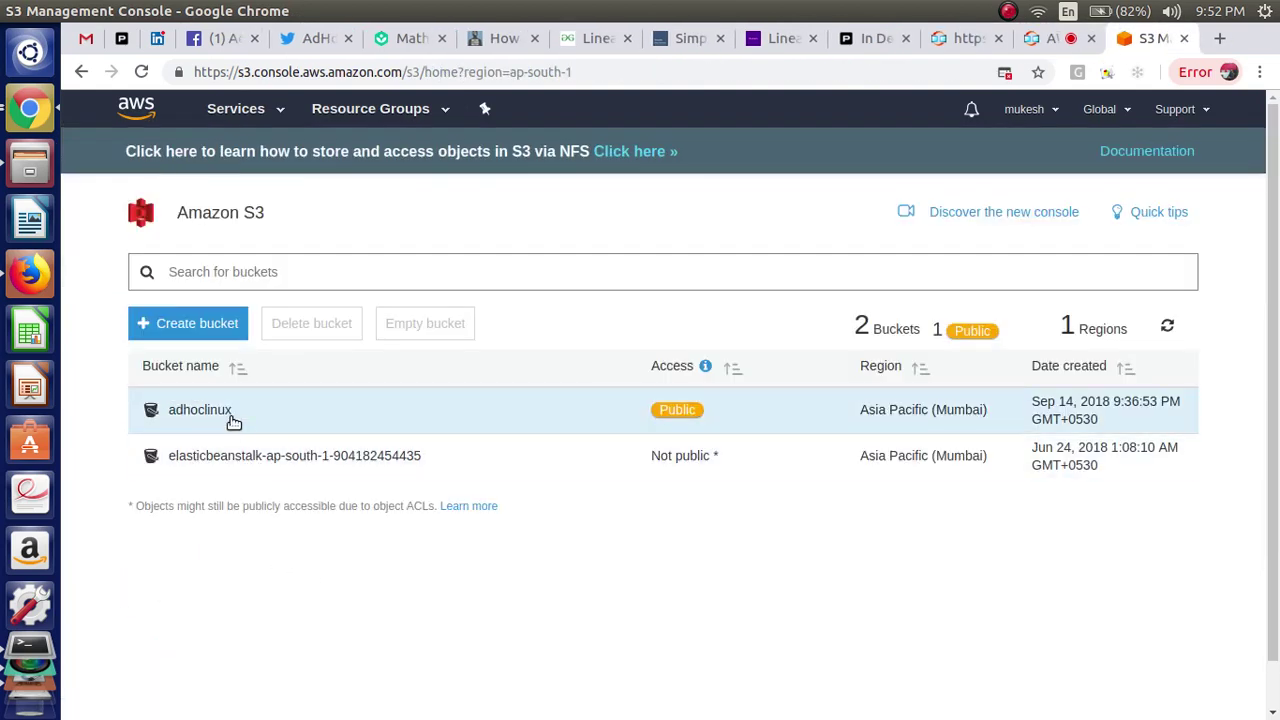
pyautogui.click(208, 412)
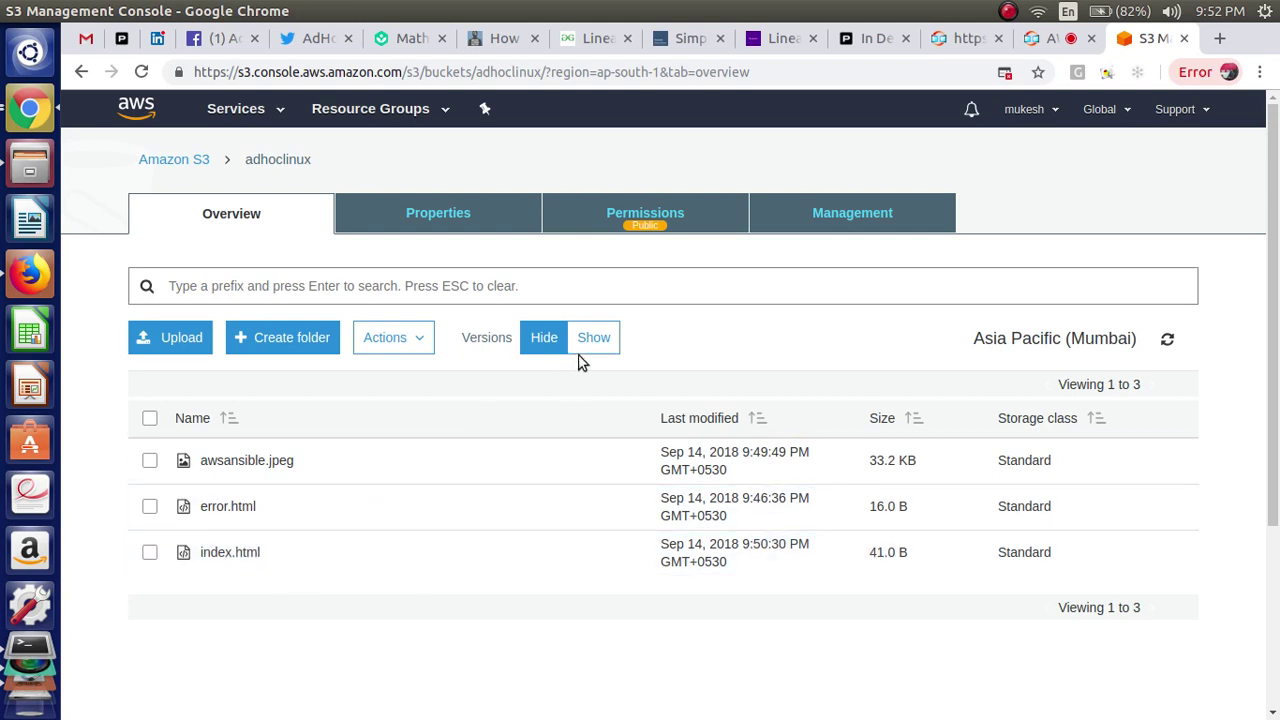
pyautogui.click(593, 340)
pyautogui.scroll(-3, 467, 620)
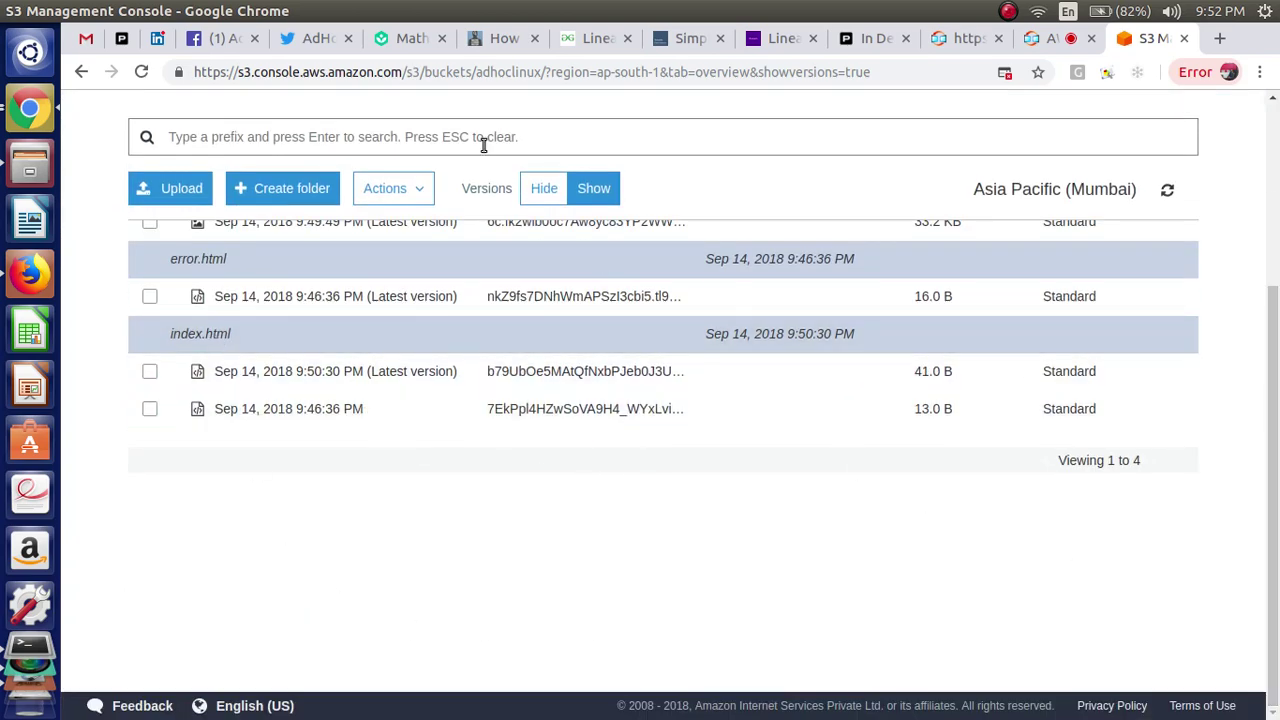
pyautogui.click(527, 192)
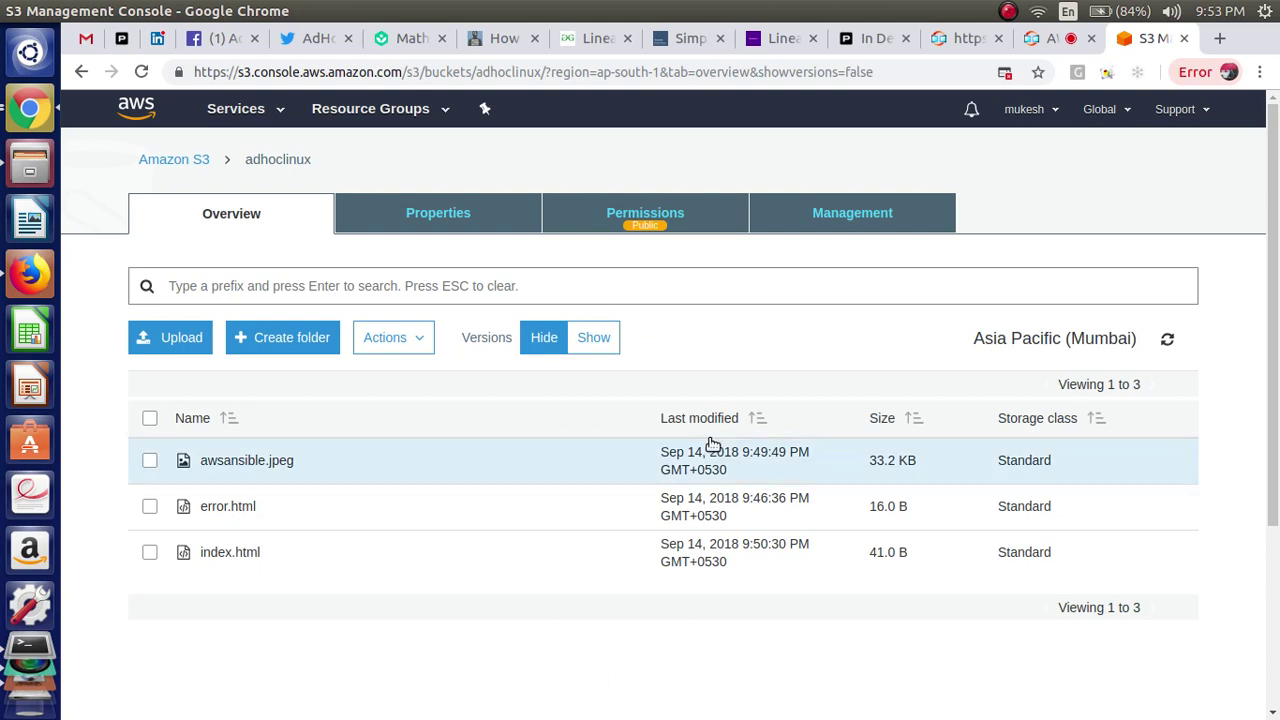
# - Switch to the running Zoho Meeting webinar session and open its attendee list
pyautogui.click(955, 38)
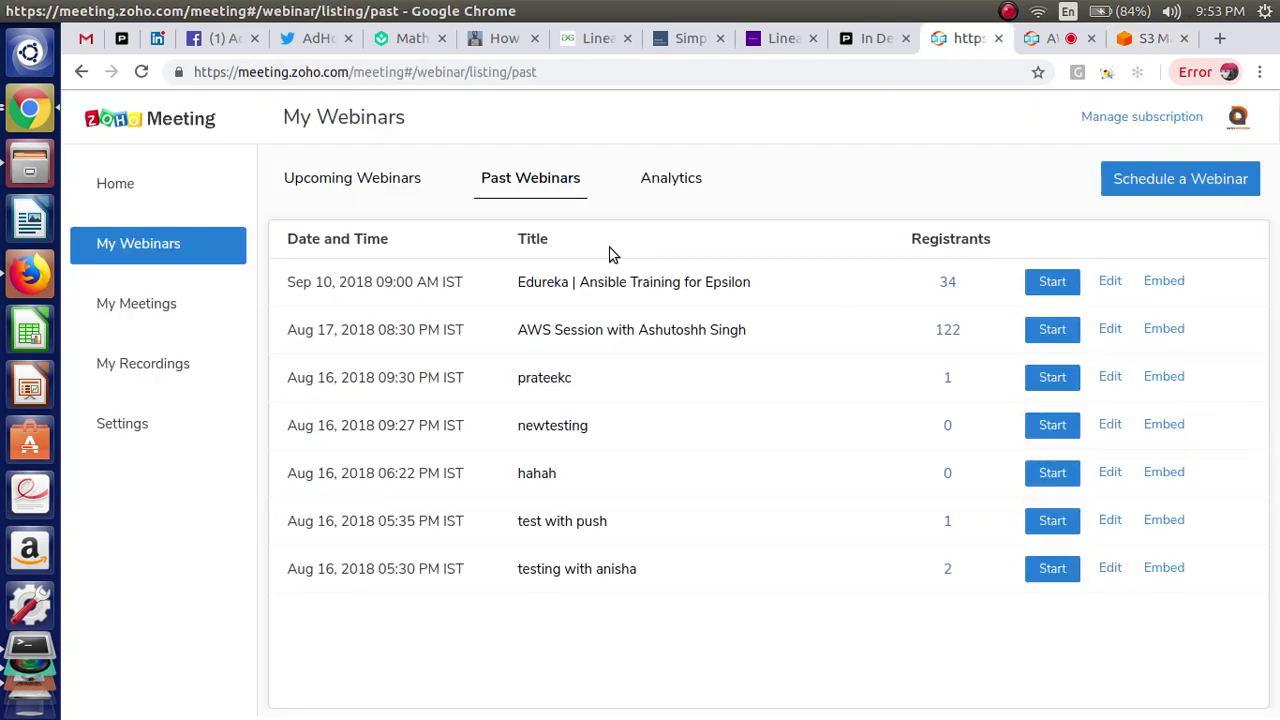
pyautogui.click(1036, 42)
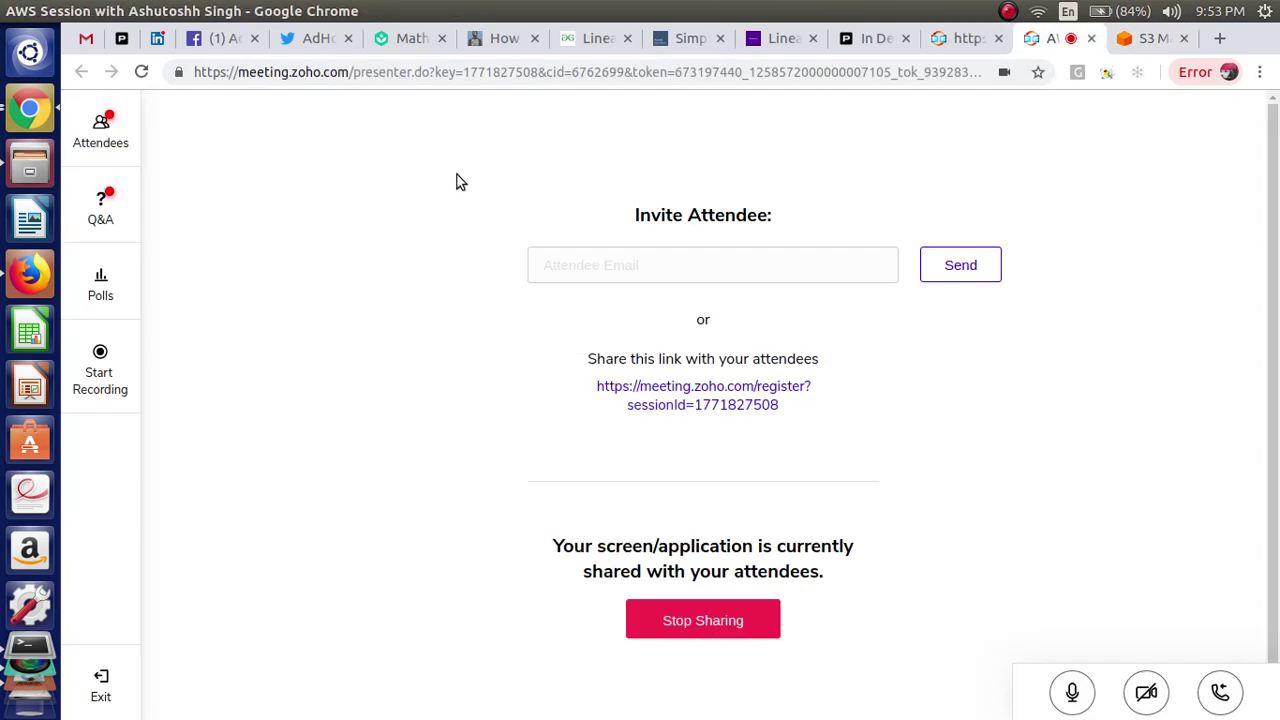
pyautogui.click(100, 130)
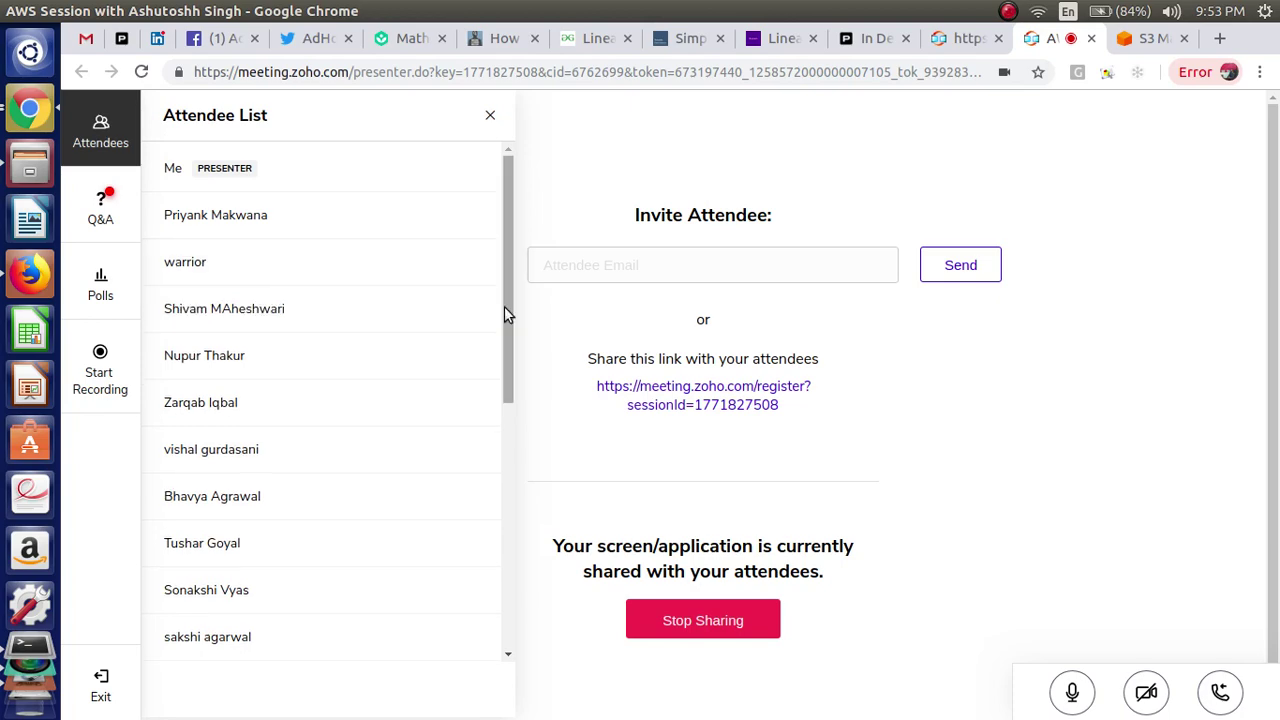
# - Close the webinar attendee list and return to the adhoclinux bucket in the S3 console
pyautogui.moveTo(504, 306); pyautogui.dragTo(520, 109)
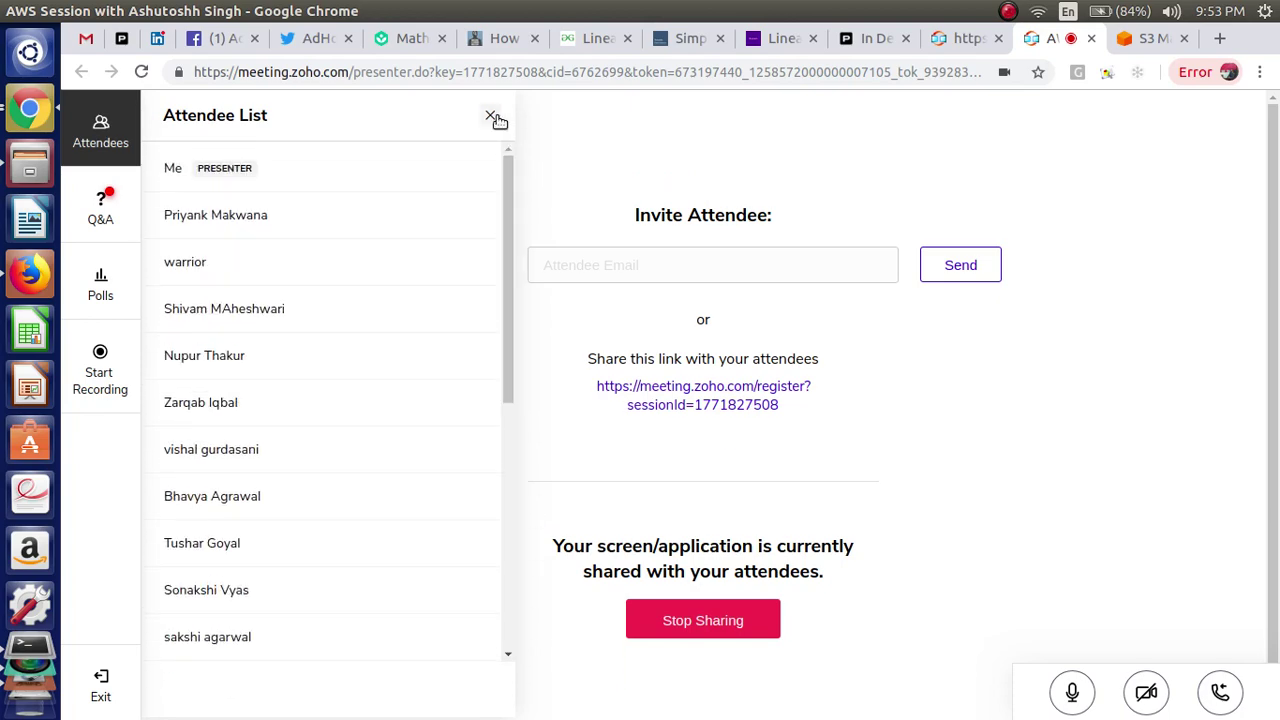
pyautogui.click(492, 117)
pyautogui.click(1140, 38)
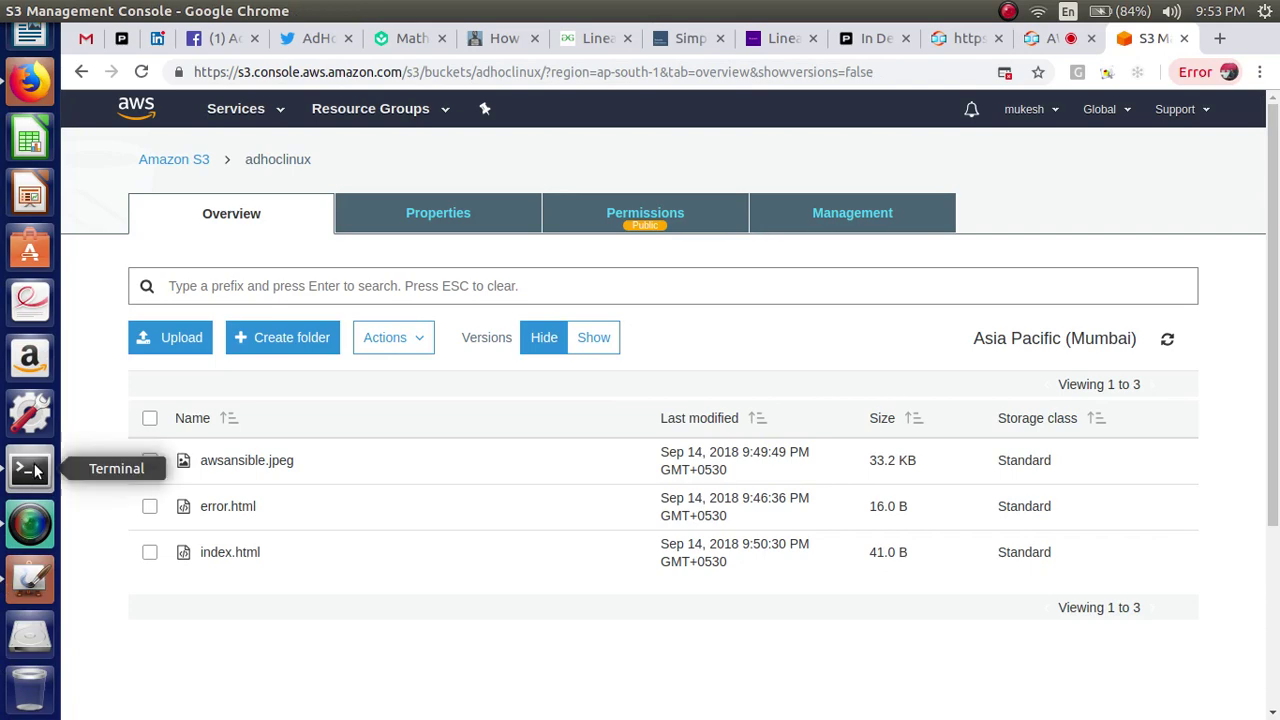
# - Switch to MyPaint and handwrite a question mark, an arrow, a parenthesised check mark and another arrow on empty canvas below the versioning notes
pyautogui.click(28, 569)
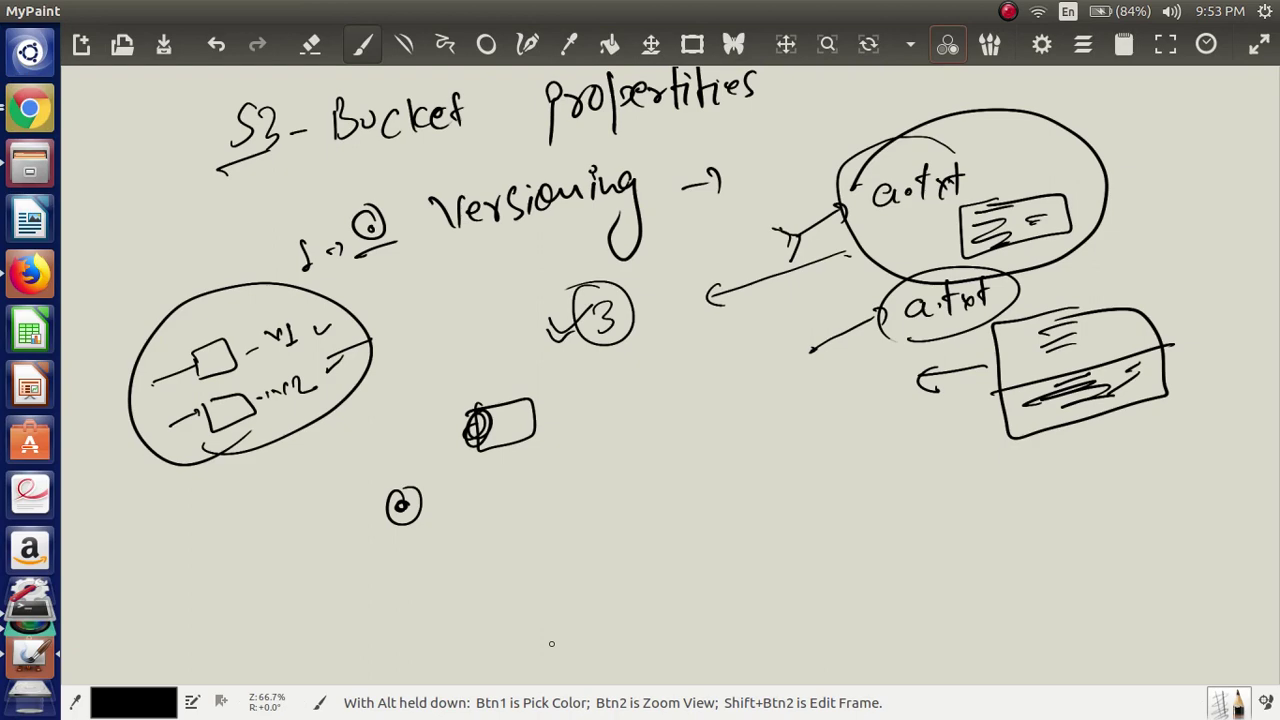
pyautogui.scroll(10, 551, 643)
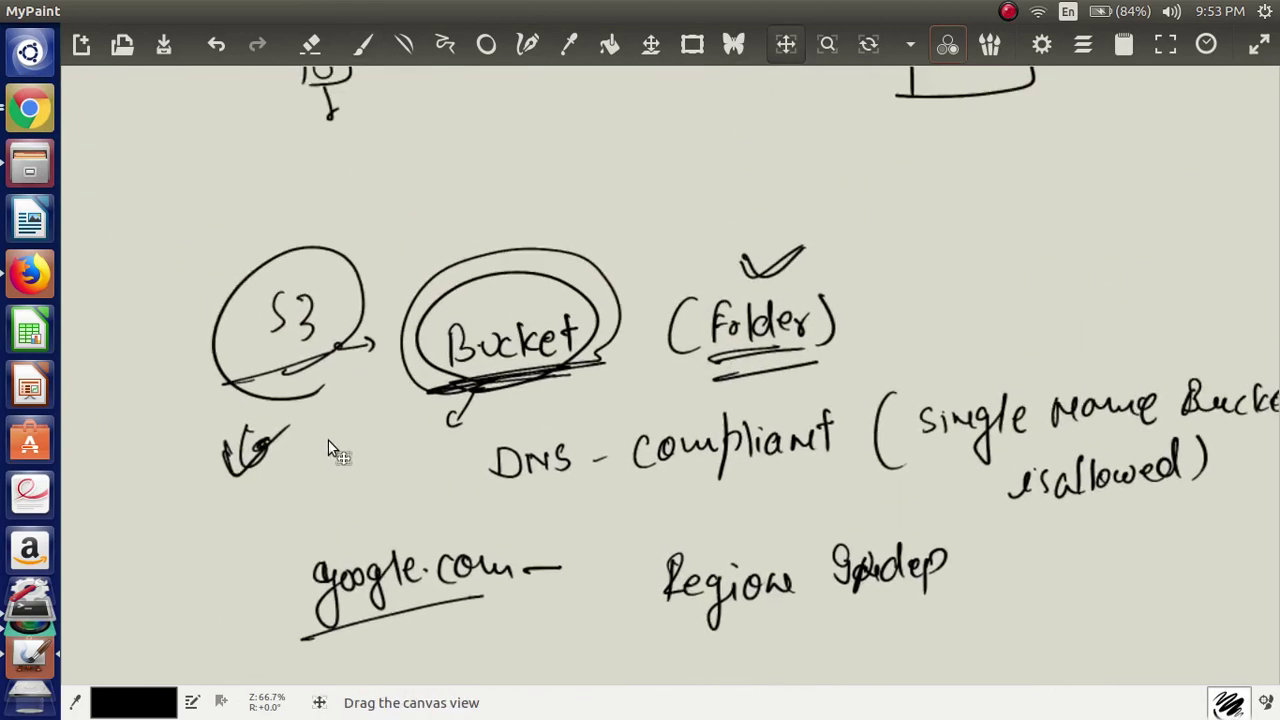
pyautogui.scroll(10, 308, 352)
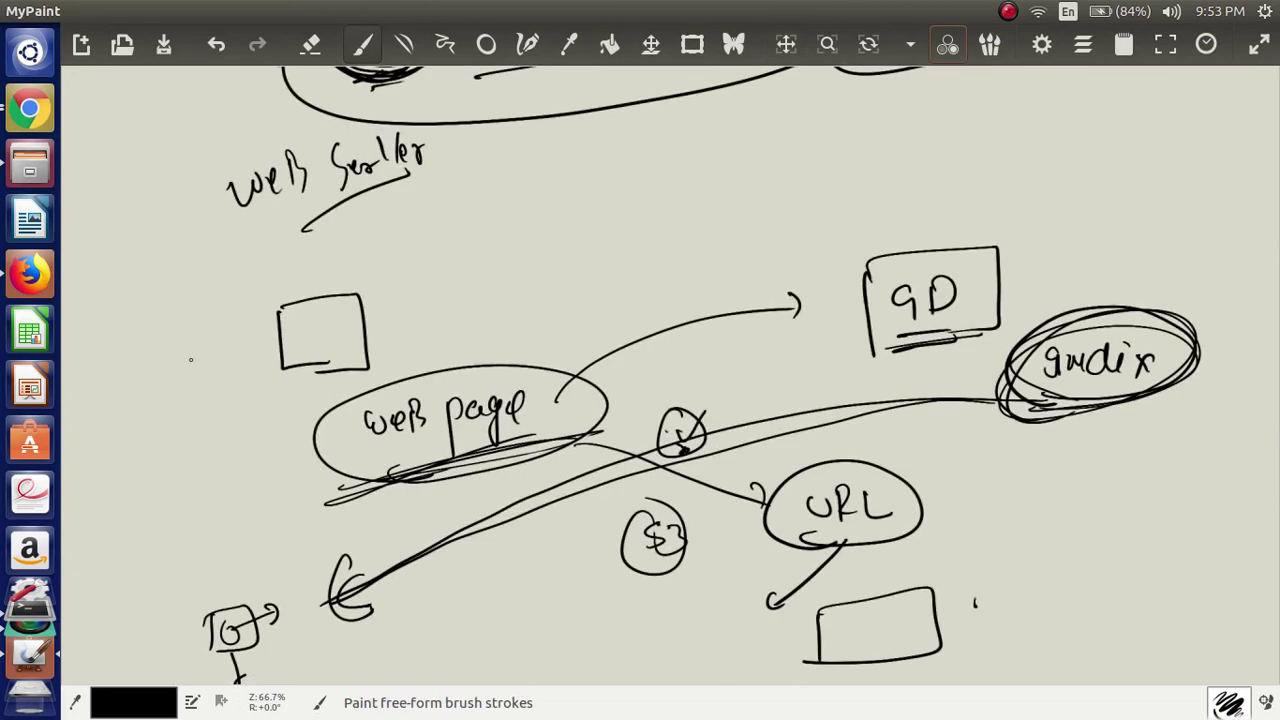
pyautogui.scroll(-15, 171, 554)
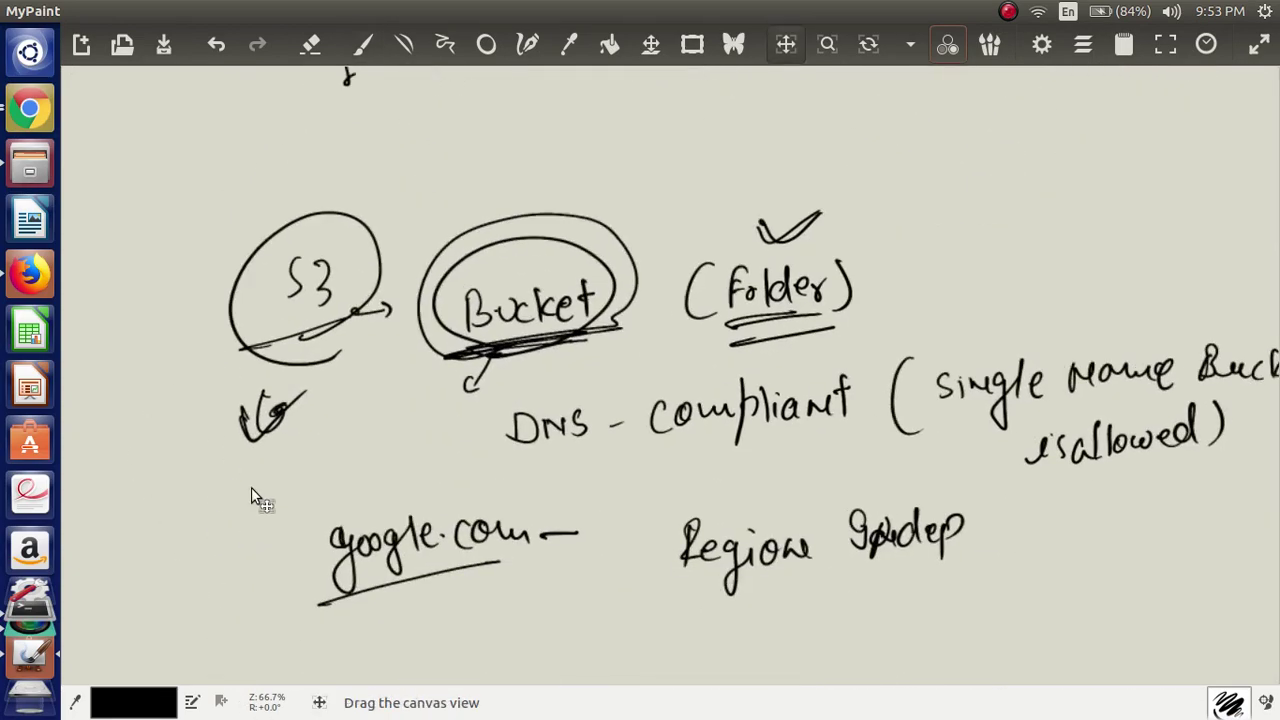
pyautogui.scroll(-15, 194, 495)
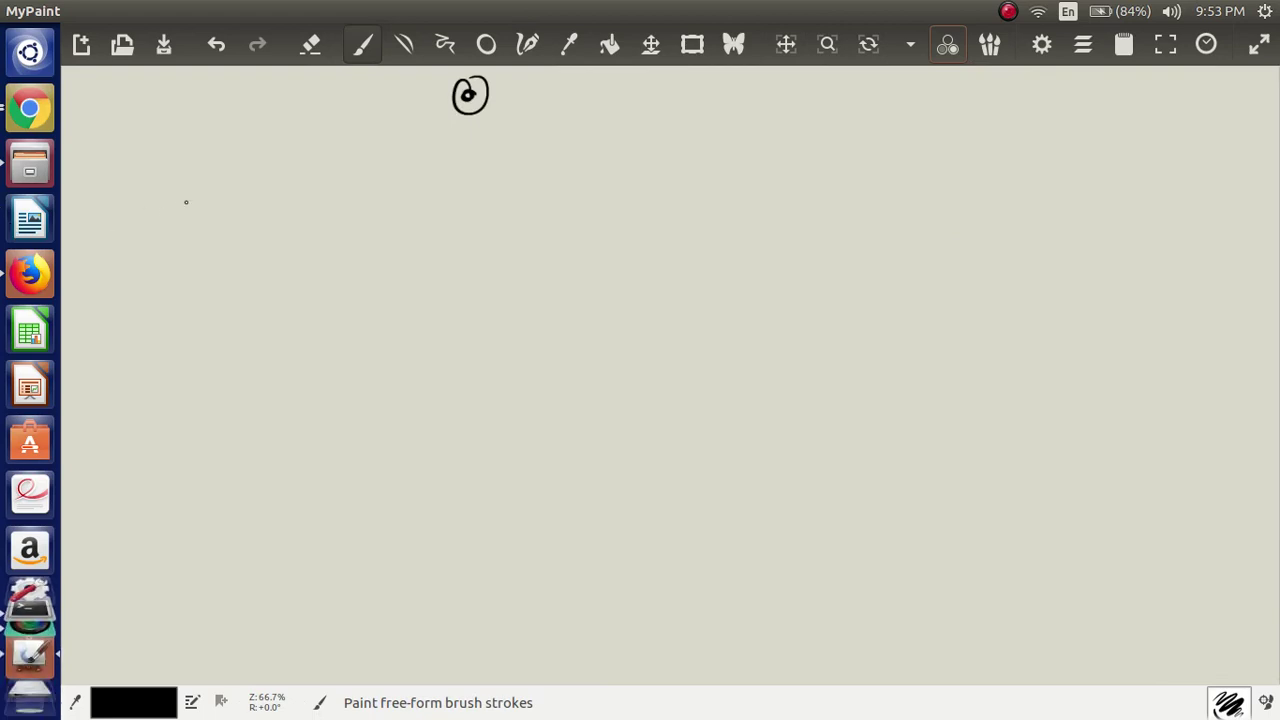
pyautogui.moveTo(187, 202)
pyautogui.mouseDown()
pyautogui.moveTo(189, 237)
pyautogui.moveTo(257, 229)
pyautogui.moveTo(263, 240)
pyautogui.moveTo(352, 206)
pyautogui.mouseUp()
pyautogui.click(189, 263)
pyautogui.click(188, 269)
pyautogui.moveTo(320, 189)
pyautogui.mouseDown()
pyautogui.moveTo(290, 218)
pyautogui.moveTo(346, 253)
pyautogui.mouseUp()
pyautogui.moveTo(349, 181); pyautogui.dragTo(371, 223)
pyautogui.moveTo(551, 202); pyautogui.dragTo(568, 213)
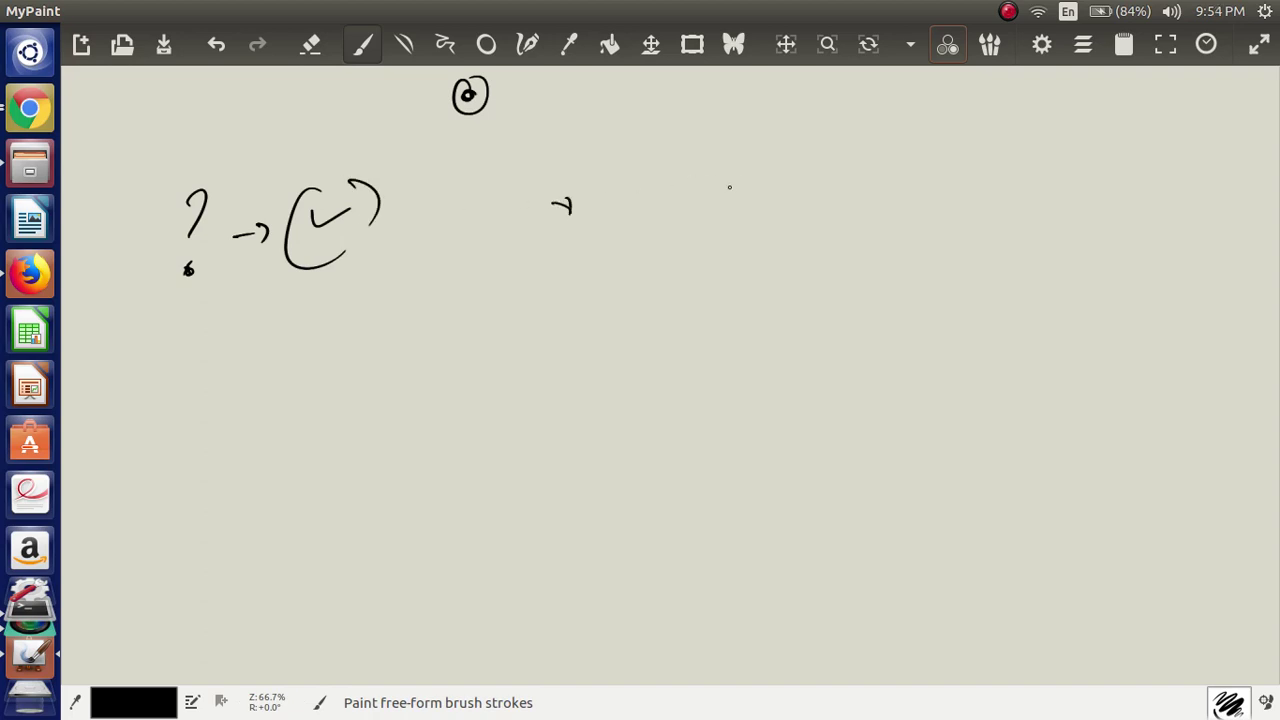
# - Write a boxed 10, and below it a double-underlined S3 with an arrow and an 8 with an arrow
pyautogui.moveTo(732, 187); pyautogui.dragTo(733, 218)
pyautogui.moveTo(750, 195); pyautogui.dragTo(752, 191)
pyautogui.moveTo(722, 238)
pyautogui.mouseDown()
pyautogui.moveTo(760, 165)
pyautogui.moveTo(752, 242)
pyautogui.mouseUp()
pyautogui.moveTo(468, 311)
pyautogui.mouseDown()
pyautogui.moveTo(440, 352)
pyautogui.moveTo(486, 352)
pyautogui.moveTo(560, 318)
pyautogui.moveTo(556, 344)
pyautogui.mouseUp()
pyautogui.moveTo(426, 397); pyautogui.dragTo(514, 376)
pyautogui.moveTo(450, 410); pyautogui.dragTo(496, 397)
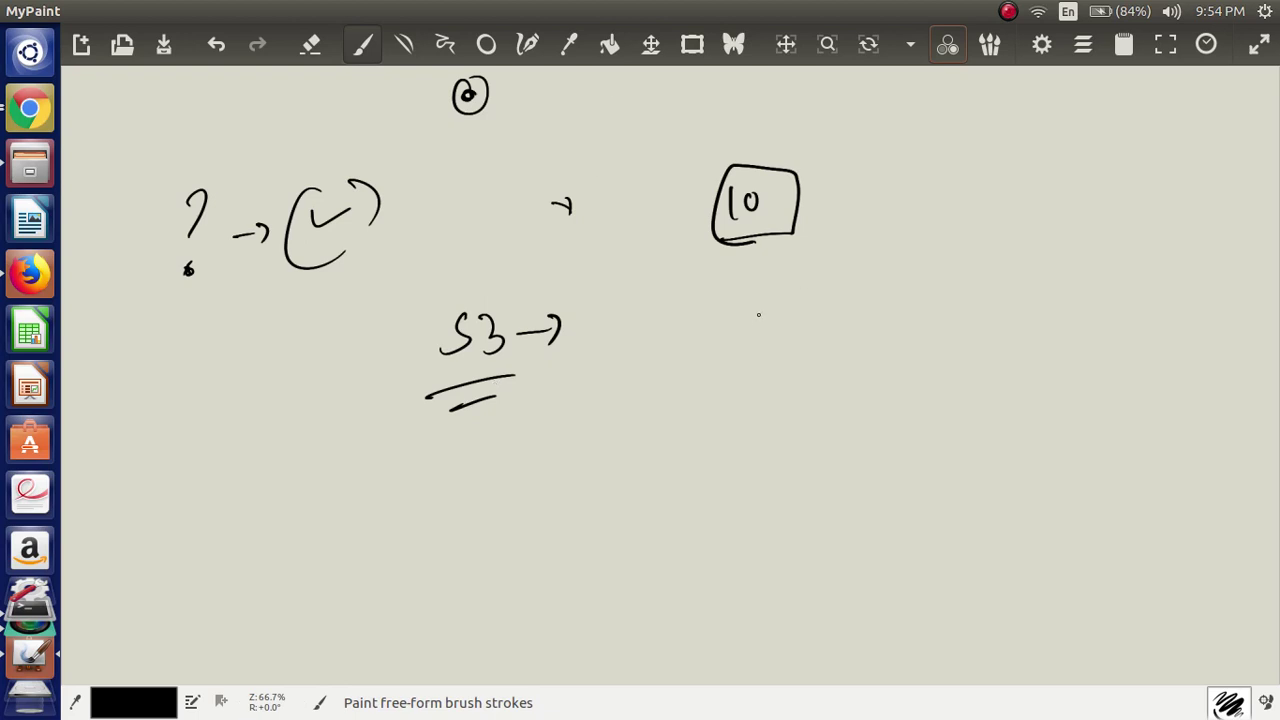
pyautogui.moveTo(766, 308)
pyautogui.mouseDown()
pyautogui.moveTo(776, 334)
pyautogui.moveTo(774, 296)
pyautogui.moveTo(871, 316)
pyautogui.mouseUp()
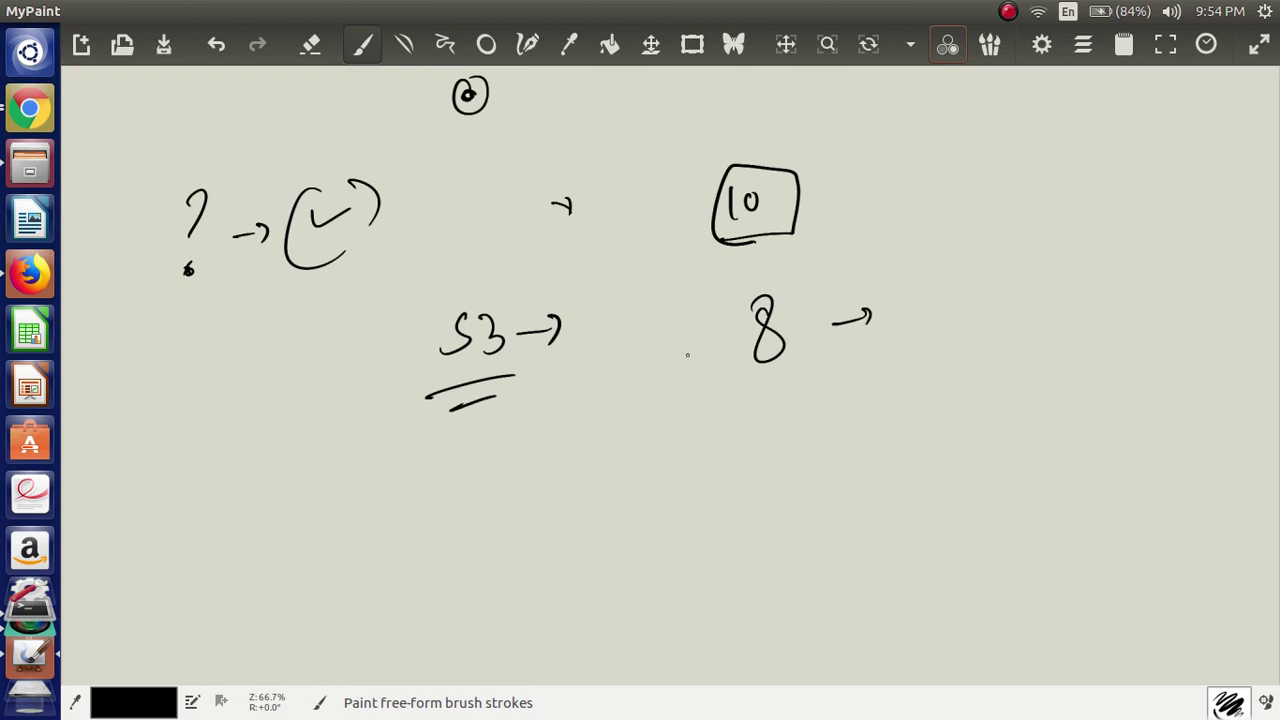
# - Write a double-underlined 8 followed by an arrow in the empty space below the S3 line
pyautogui.moveTo(580, 392); pyautogui.dragTo(582, 250)
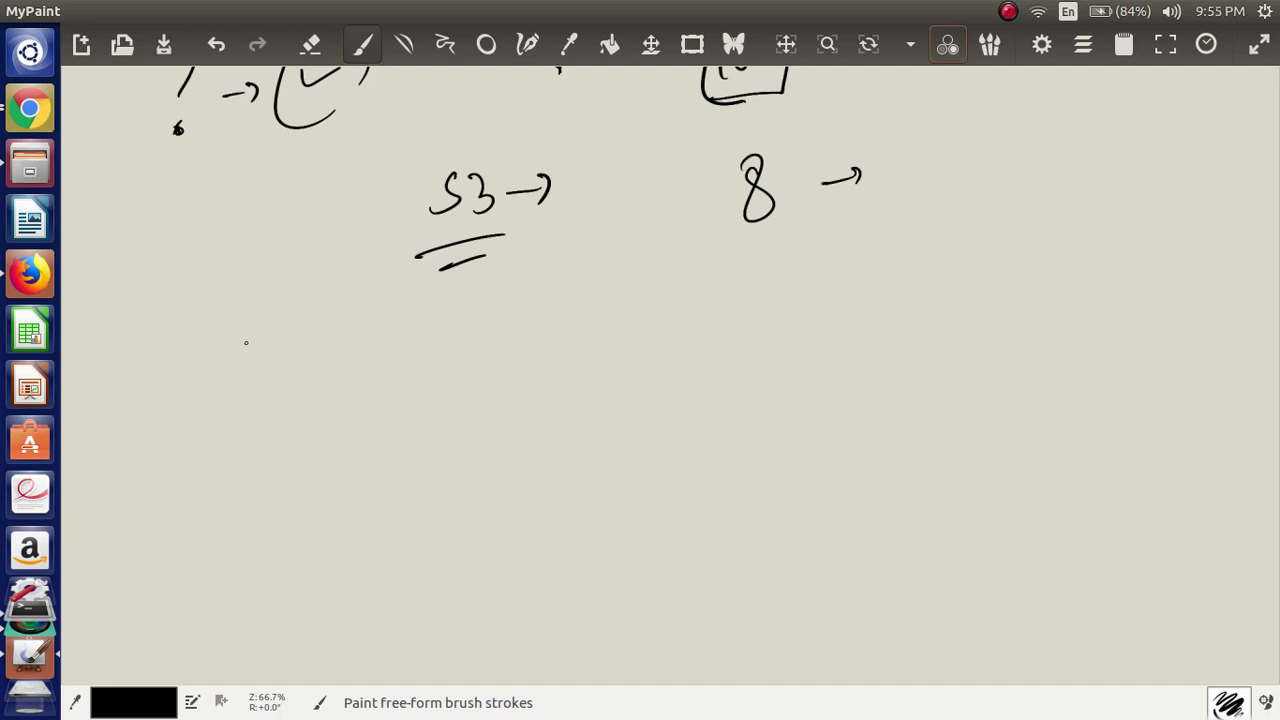
pyautogui.moveTo(248, 338)
pyautogui.mouseDown()
pyautogui.moveTo(230, 374)
pyautogui.moveTo(248, 338)
pyautogui.mouseUp()
pyautogui.moveTo(294, 355)
pyautogui.mouseDown()
pyautogui.moveTo(340, 343)
pyautogui.moveTo(338, 354)
pyautogui.mouseUp()
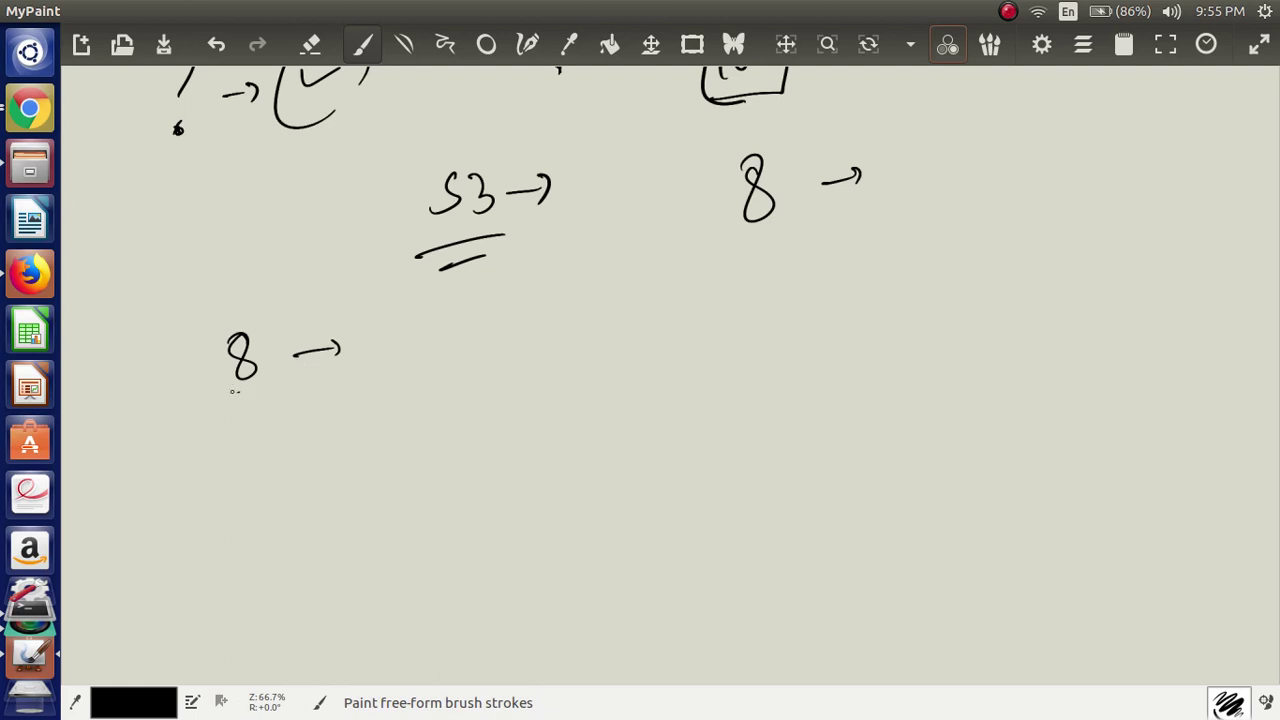
pyautogui.moveTo(233, 391); pyautogui.dragTo(264, 381)
pyautogui.moveTo(235, 404); pyautogui.dragTo(265, 394)
# - Switch to the Zoho Meeting session in Chrome, review the attendee list to its end, and return to the S3 bucket page
pyautogui.click(32, 120)
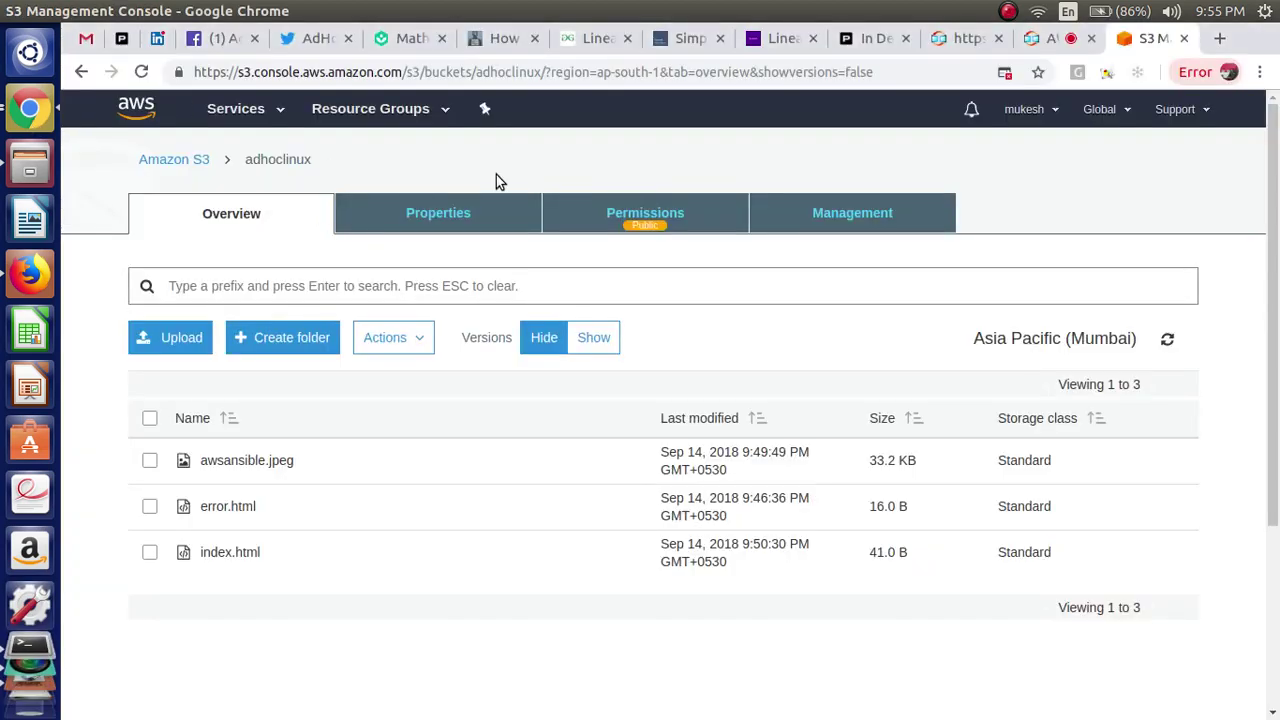
pyautogui.click(1057, 40)
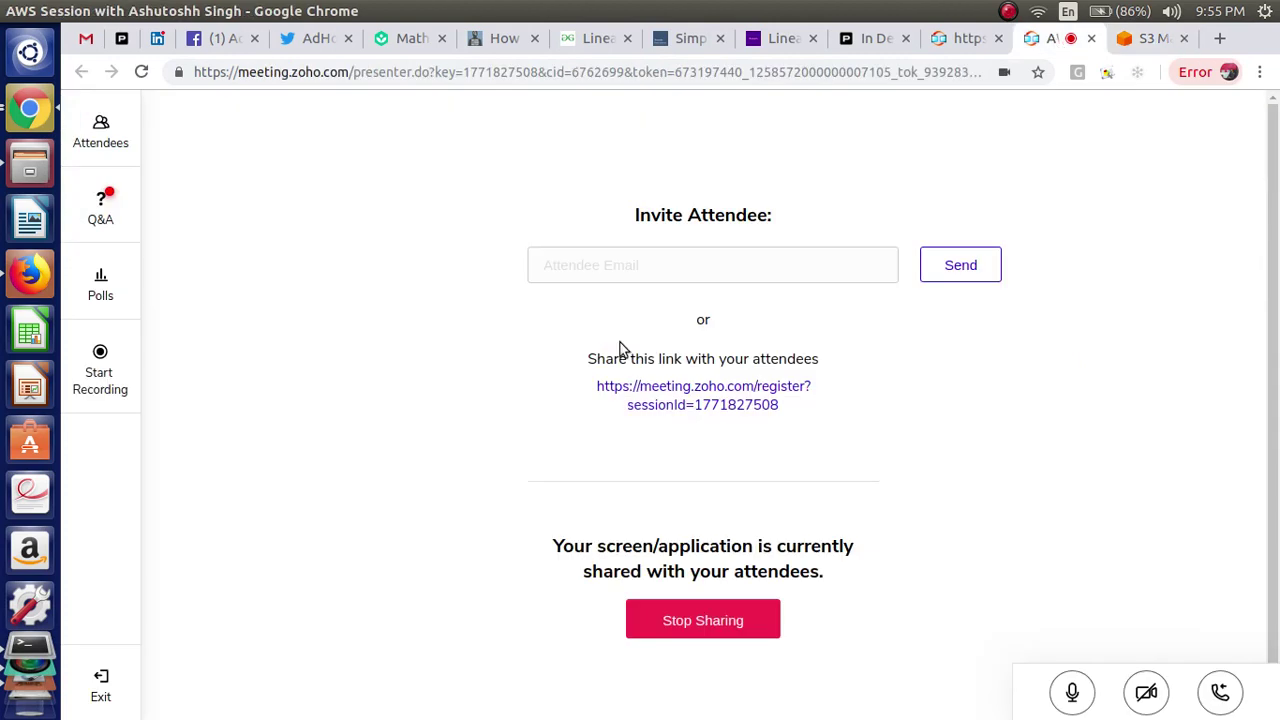
pyautogui.click(120, 150)
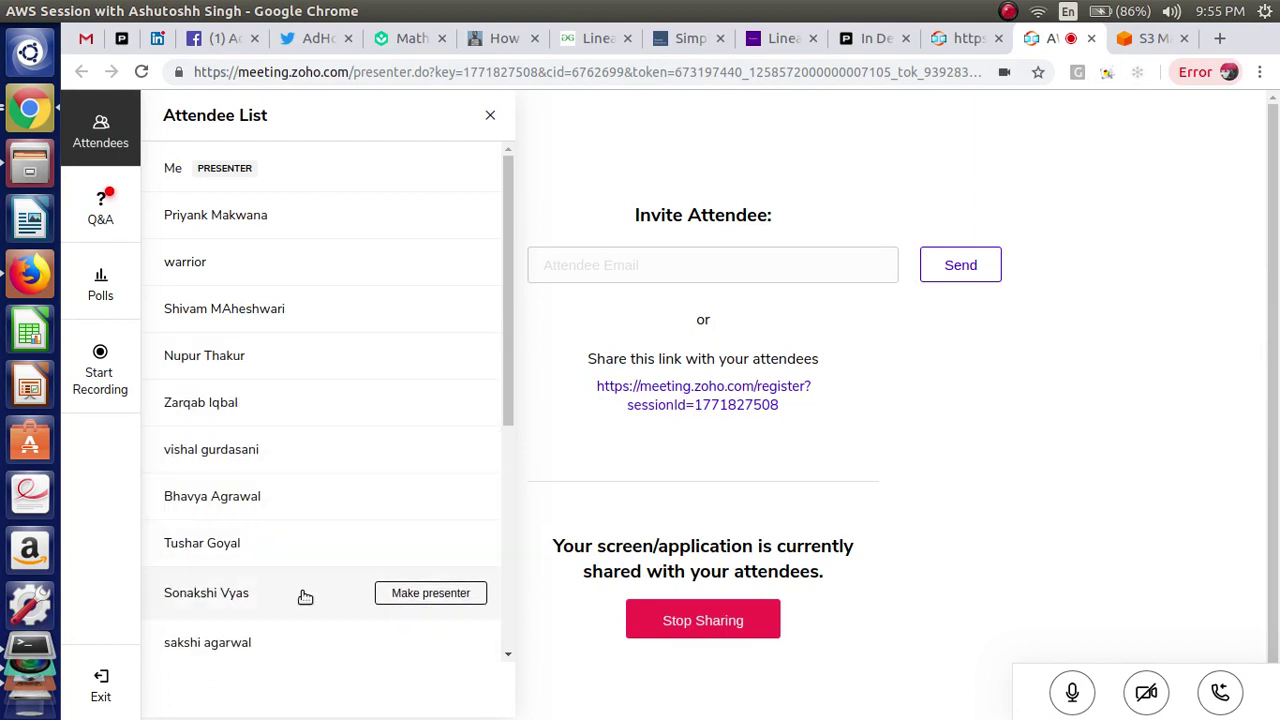
pyautogui.moveTo(512, 400); pyautogui.dragTo(500, 628)
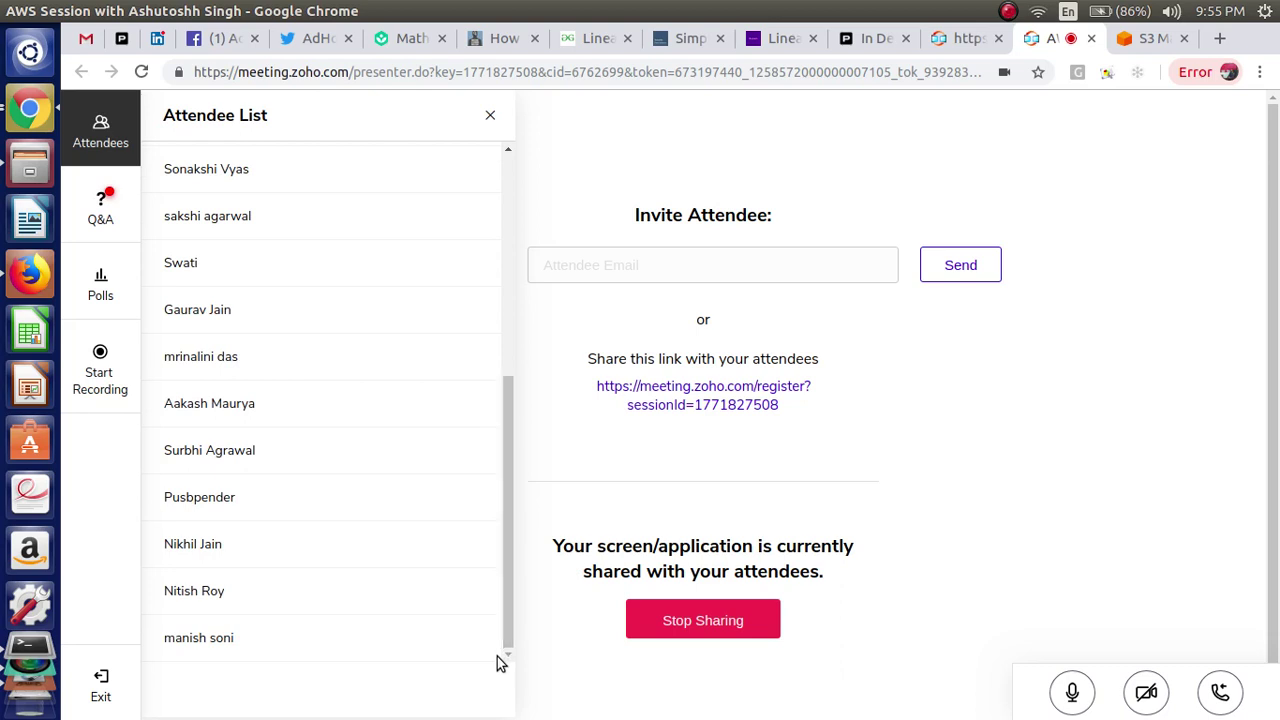
pyautogui.click(113, 140)
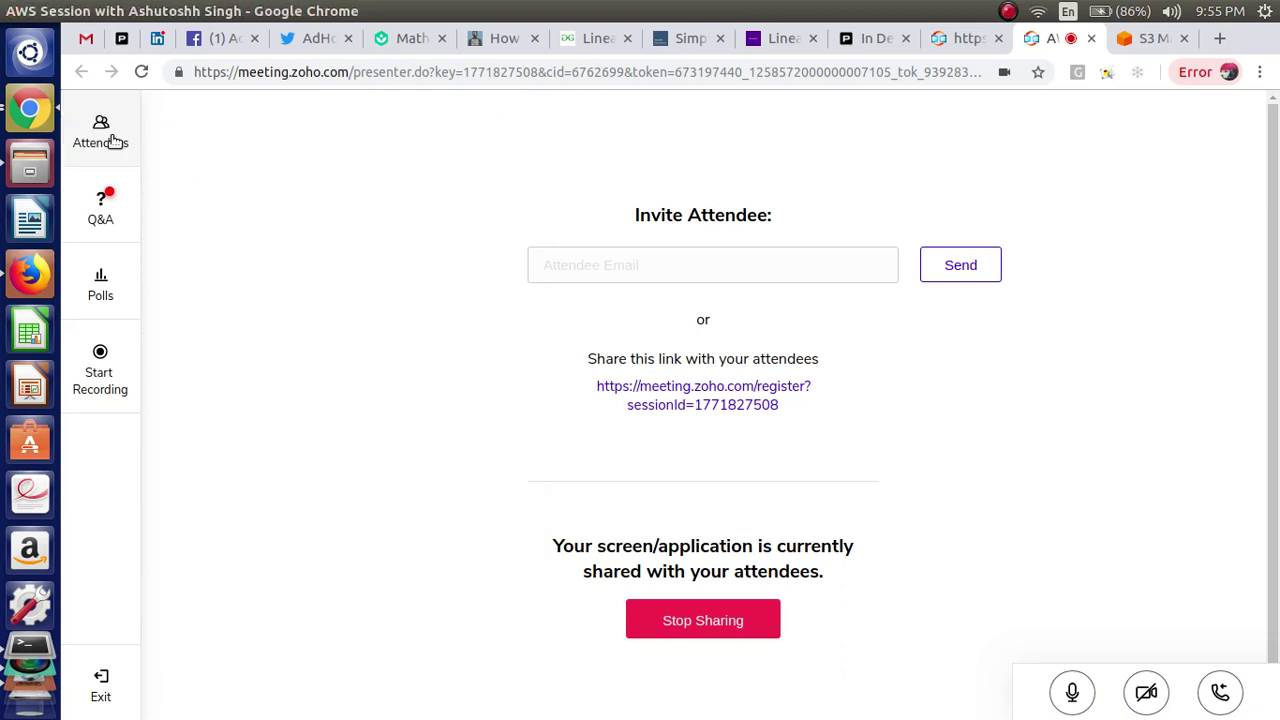
pyautogui.click(1141, 40)
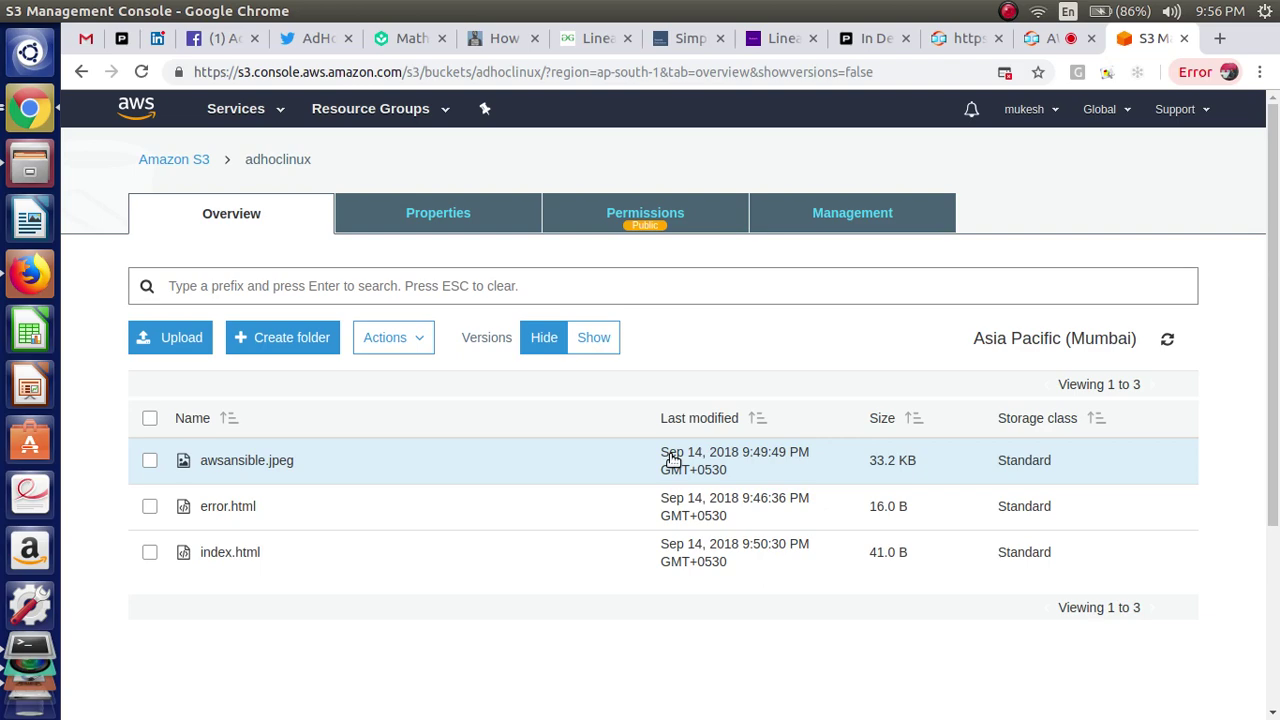
# - Return to MyPaint and write 10/8, an arrow and a question mark after the double-underlined 8
pyautogui.hotkey('alt', 'Tab')
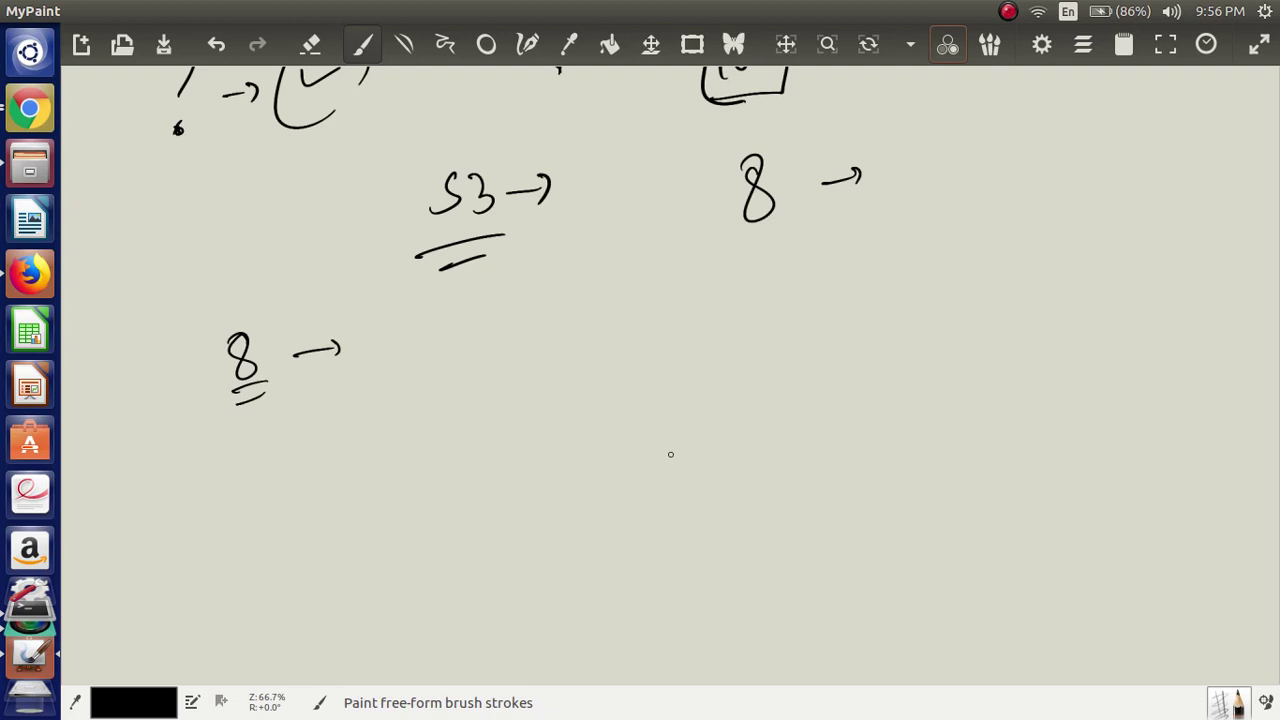
pyautogui.press('2')
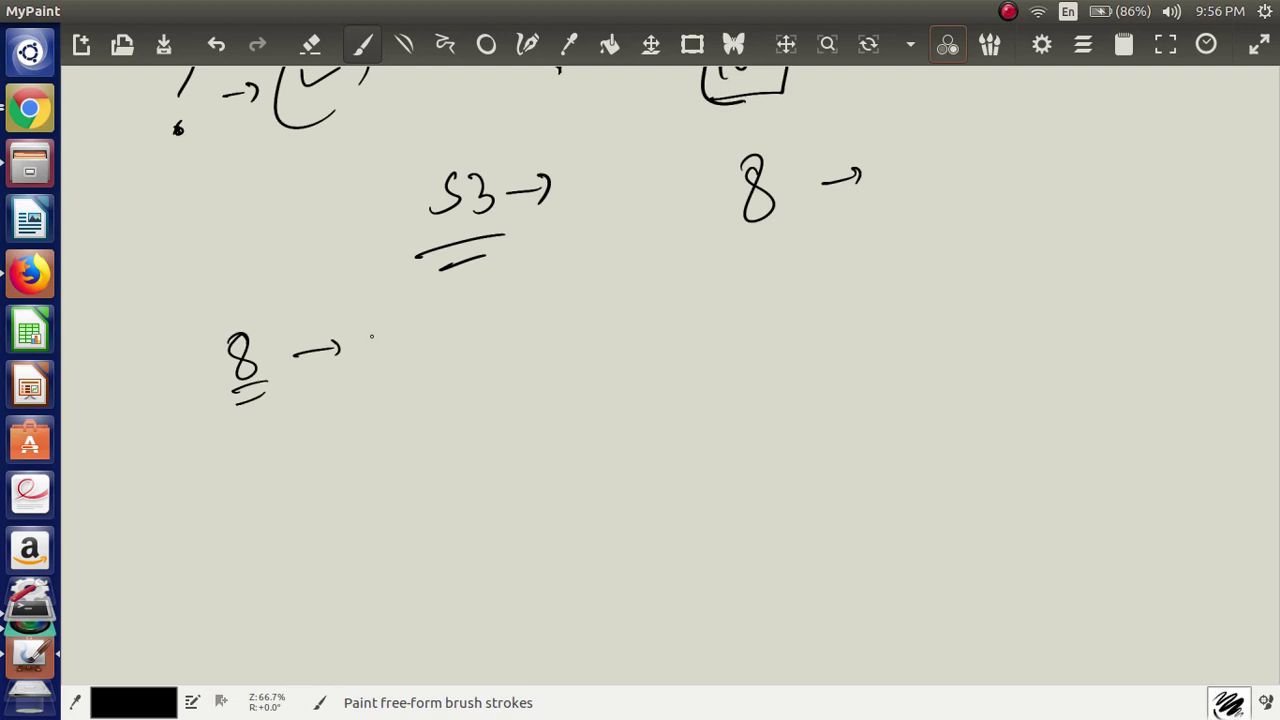
pyautogui.moveTo(443, 318); pyautogui.dragTo(447, 370)
pyautogui.moveTo(474, 338)
pyautogui.mouseDown()
pyautogui.moveTo(458, 366)
pyautogui.moveTo(472, 336)
pyautogui.moveTo(492, 376)
pyautogui.mouseUp()
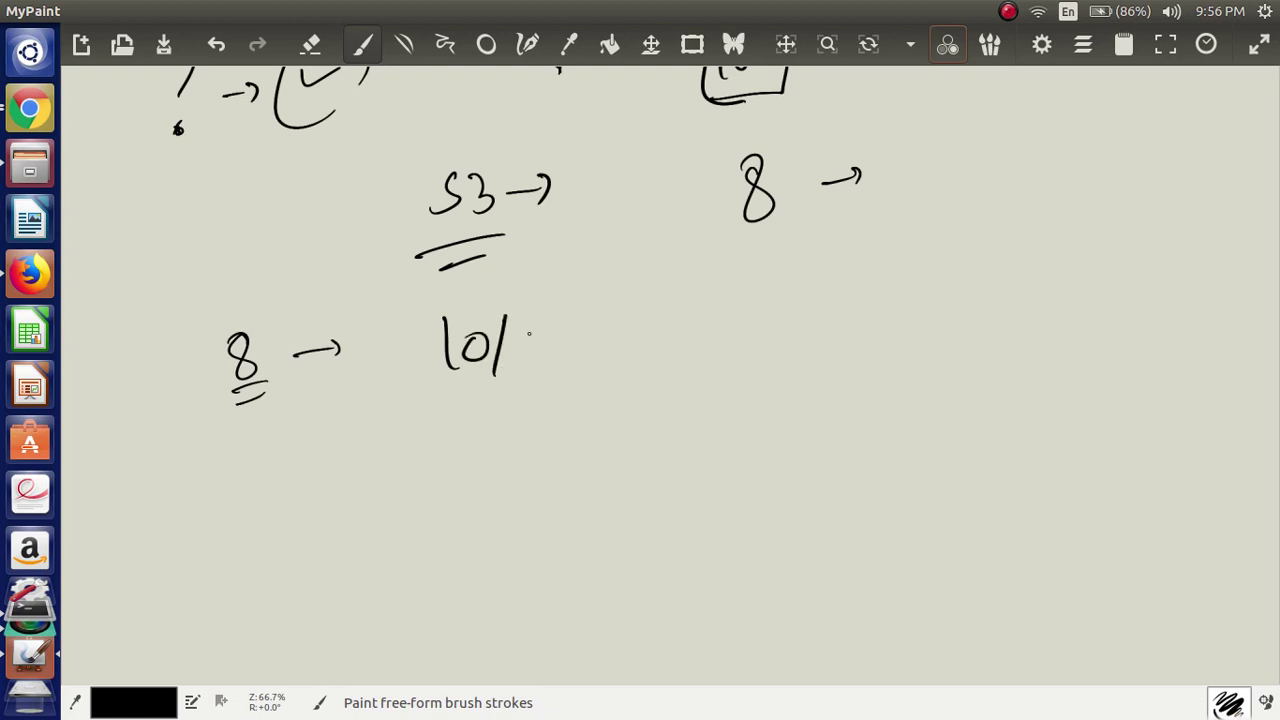
pyautogui.moveTo(532, 324); pyautogui.dragTo(512, 343)
pyautogui.moveTo(581, 378); pyautogui.dragTo(614, 372)
pyautogui.moveTo(612, 362)
pyautogui.mouseDown()
pyautogui.moveTo(621, 380)
pyautogui.moveTo(660, 382)
pyautogui.mouseUp()
pyautogui.click(660, 404)
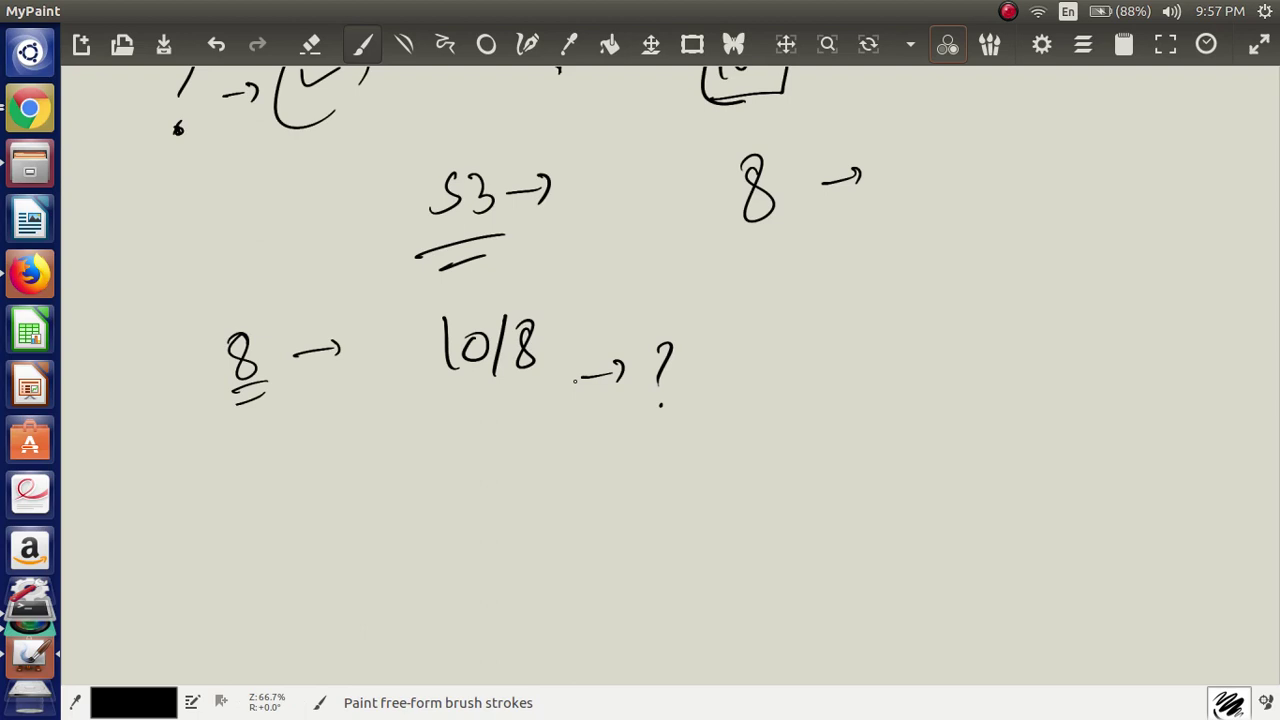
# - Write 8/7/9, the number 10, an arrow and an underlined question mark on the line below 10/8
pyautogui.moveTo(294, 456)
pyautogui.mouseDown()
pyautogui.moveTo(288, 470)
pyautogui.moveTo(293, 455)
pyautogui.moveTo(313, 498)
pyautogui.moveTo(400, 497)
pyautogui.mouseUp()
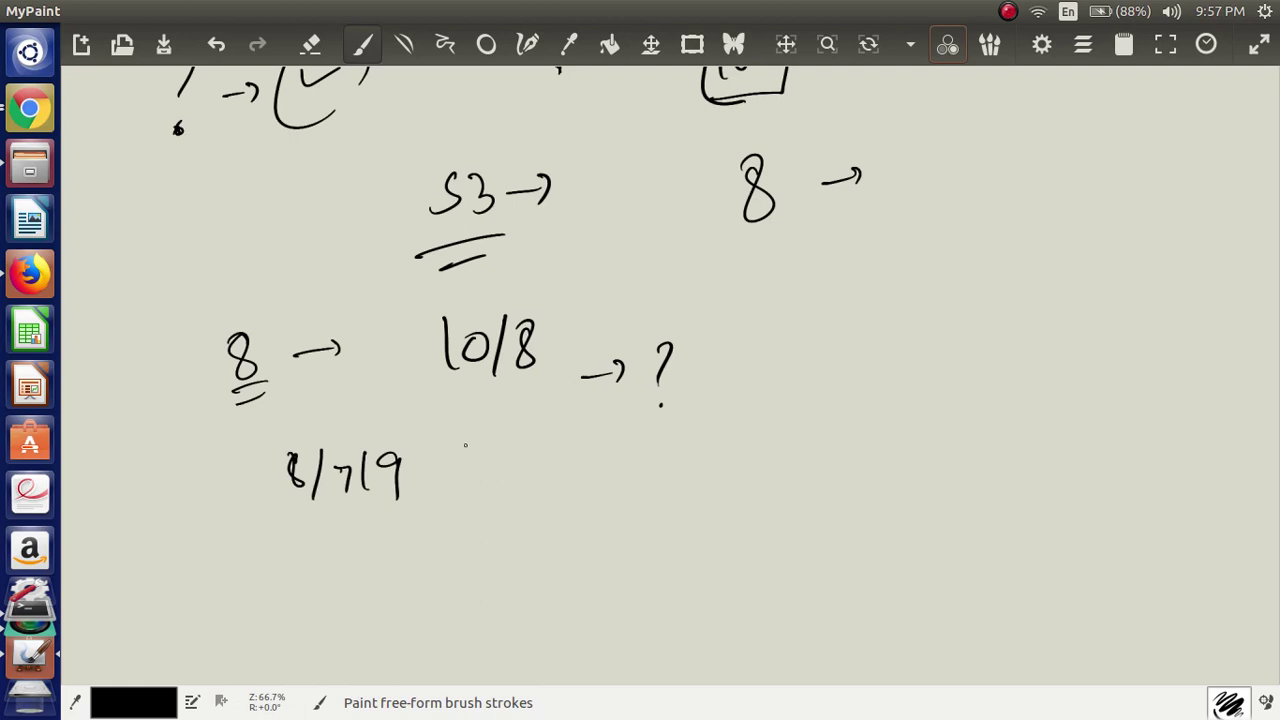
pyautogui.moveTo(485, 435)
pyautogui.mouseDown()
pyautogui.moveTo(486, 459)
pyautogui.moveTo(510, 437)
pyautogui.mouseUp()
pyautogui.moveTo(577, 476)
pyautogui.mouseDown()
pyautogui.moveTo(711, 471)
pyautogui.moveTo(733, 484)
pyautogui.mouseUp()
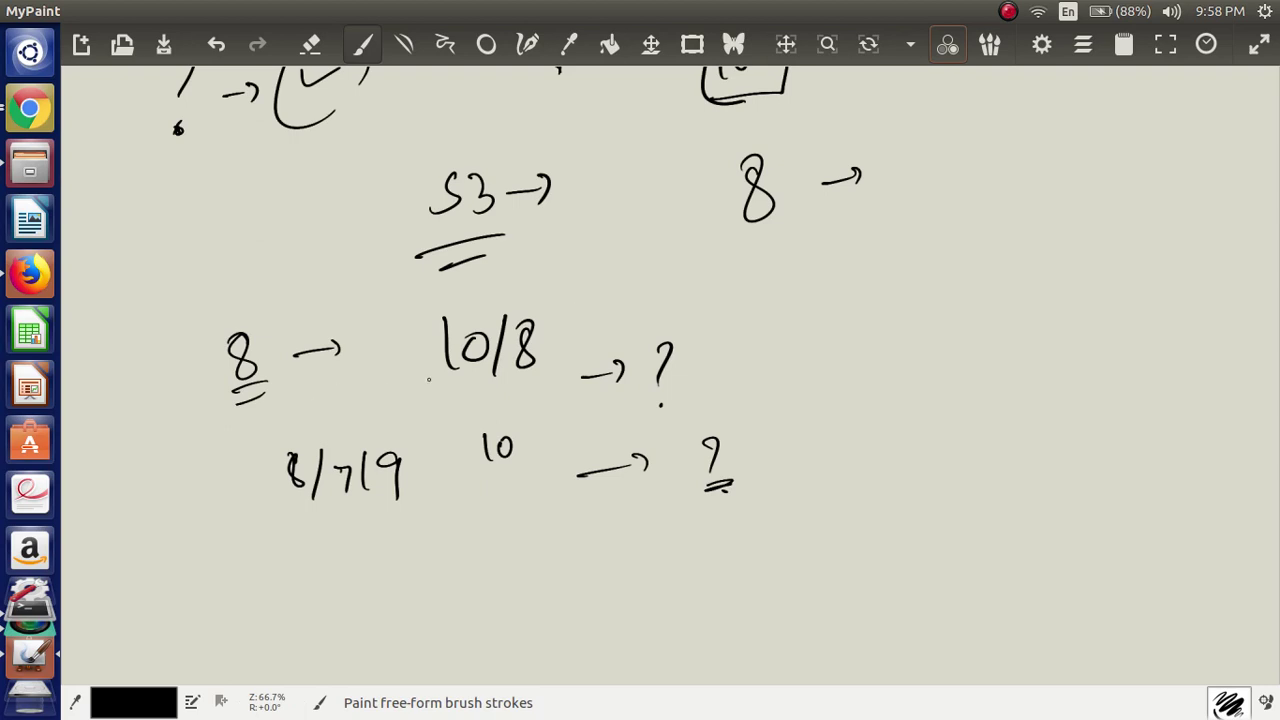
# - Handwrite "URL" followed by an arrow on a blank area of the canvas below the existing notes
pyautogui.scroll(-10, 429, 379)
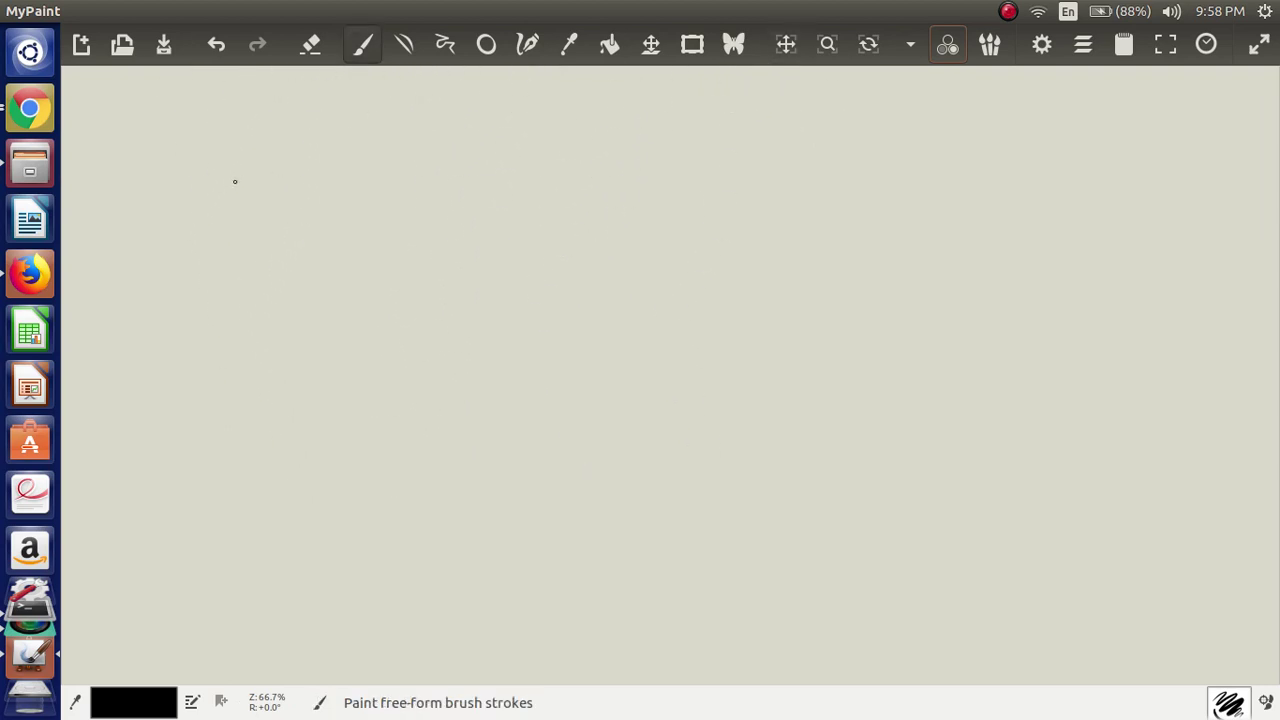
pyautogui.moveTo(236, 188)
pyautogui.mouseDown()
pyautogui.moveTo(262, 189)
pyautogui.moveTo(279, 226)
pyautogui.moveTo(338, 218)
pyautogui.mouseUp()
pyautogui.moveTo(354, 204); pyautogui.dragTo(373, 214)
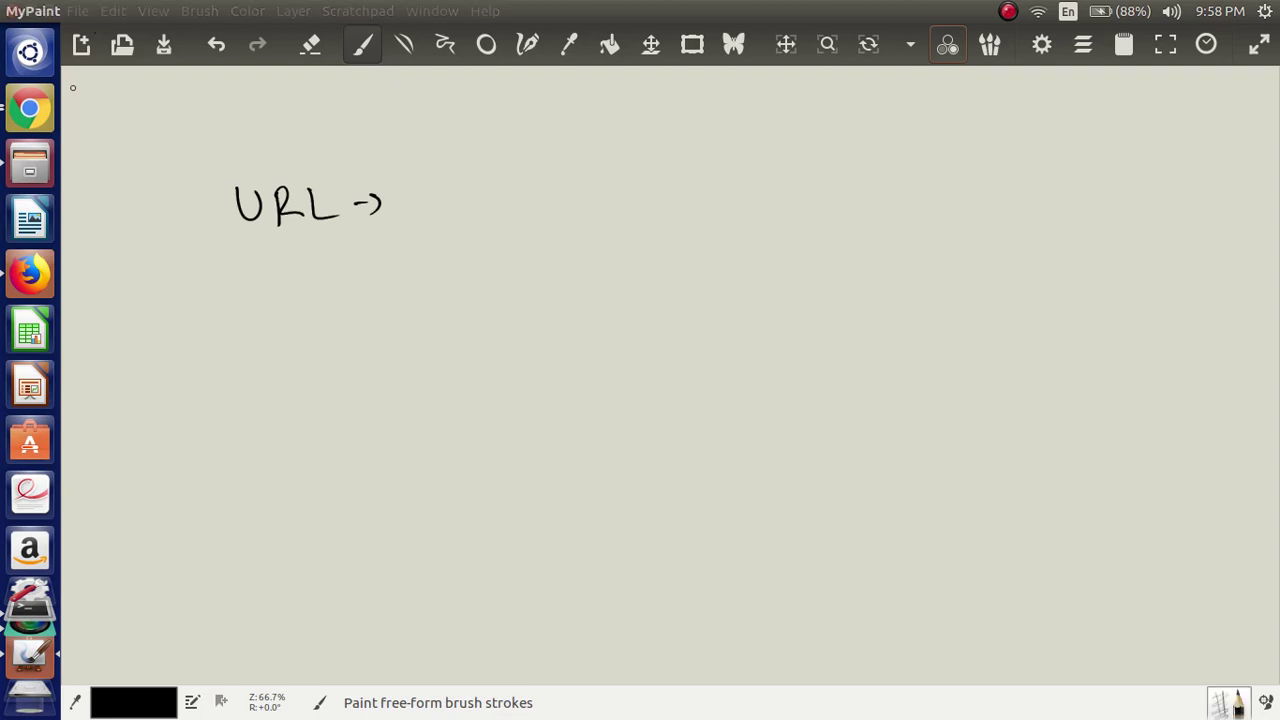
# - Switch to Chrome, check the Zoho webinar listing and the running session, and return to the adhoclinux bucket page
pyautogui.hotkey('alt', 'Tab')
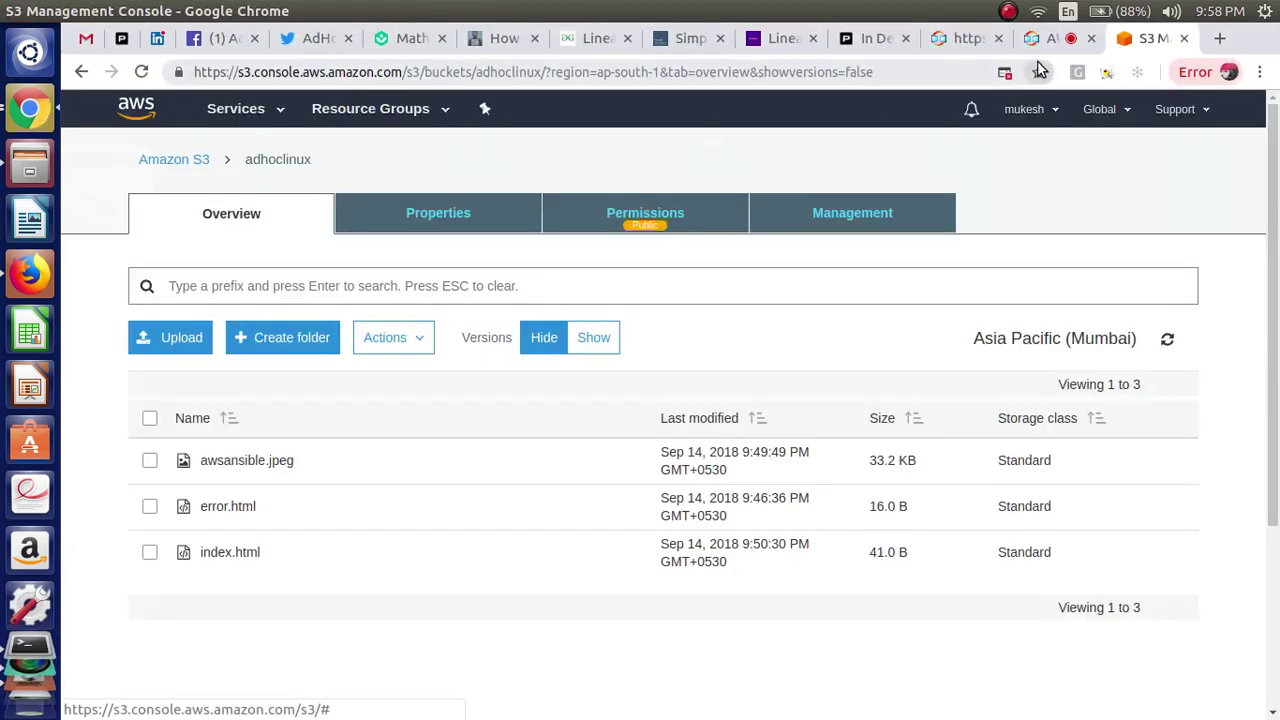
pyautogui.click(950, 38)
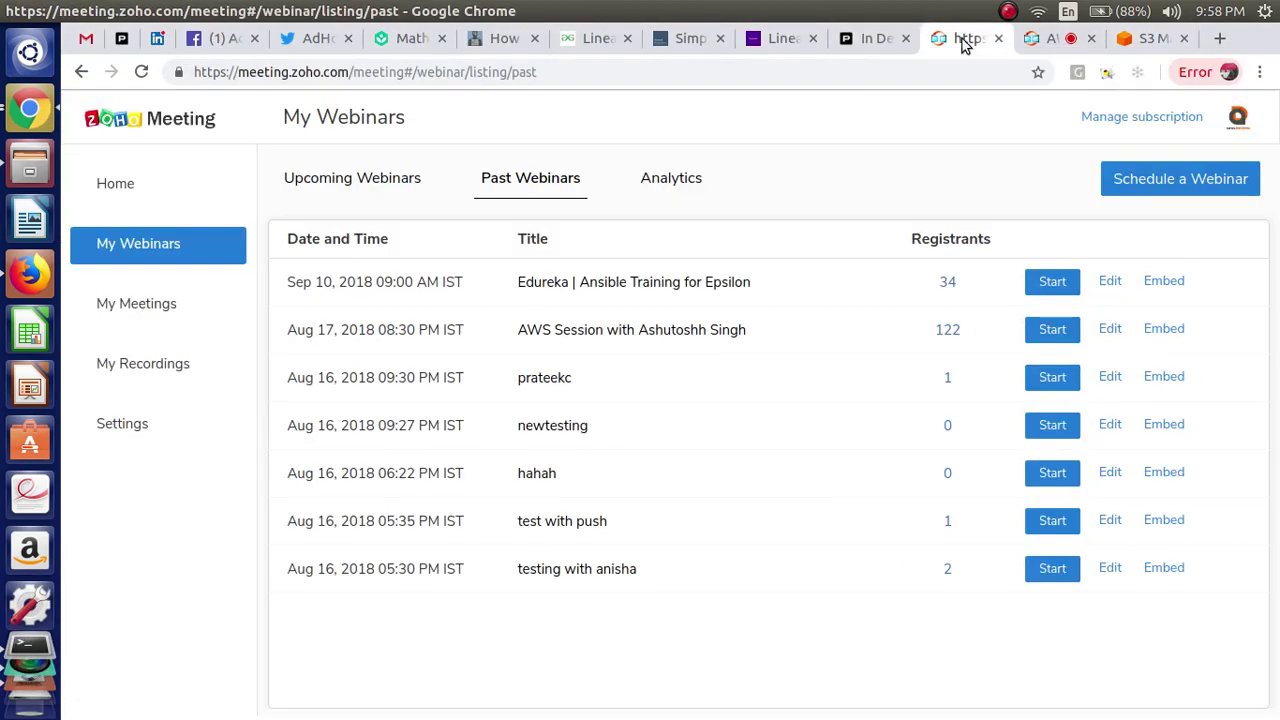
pyautogui.click(1040, 40)
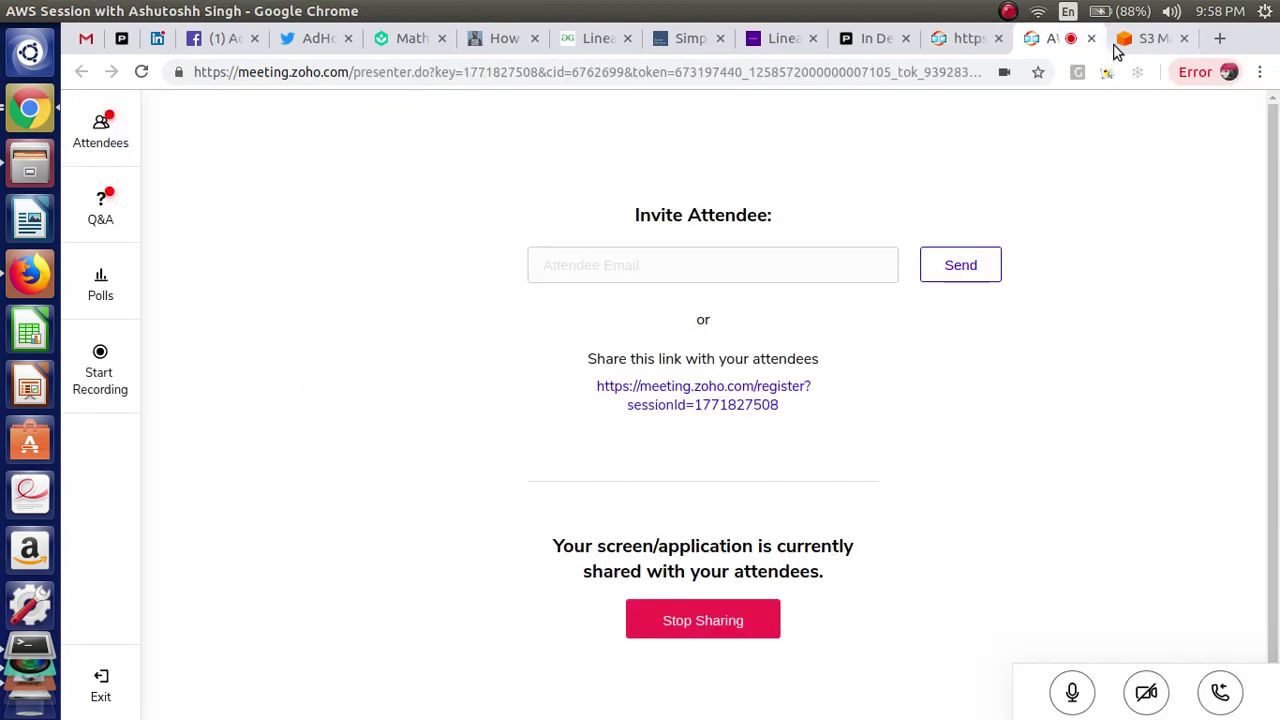
pyautogui.click(1133, 50)
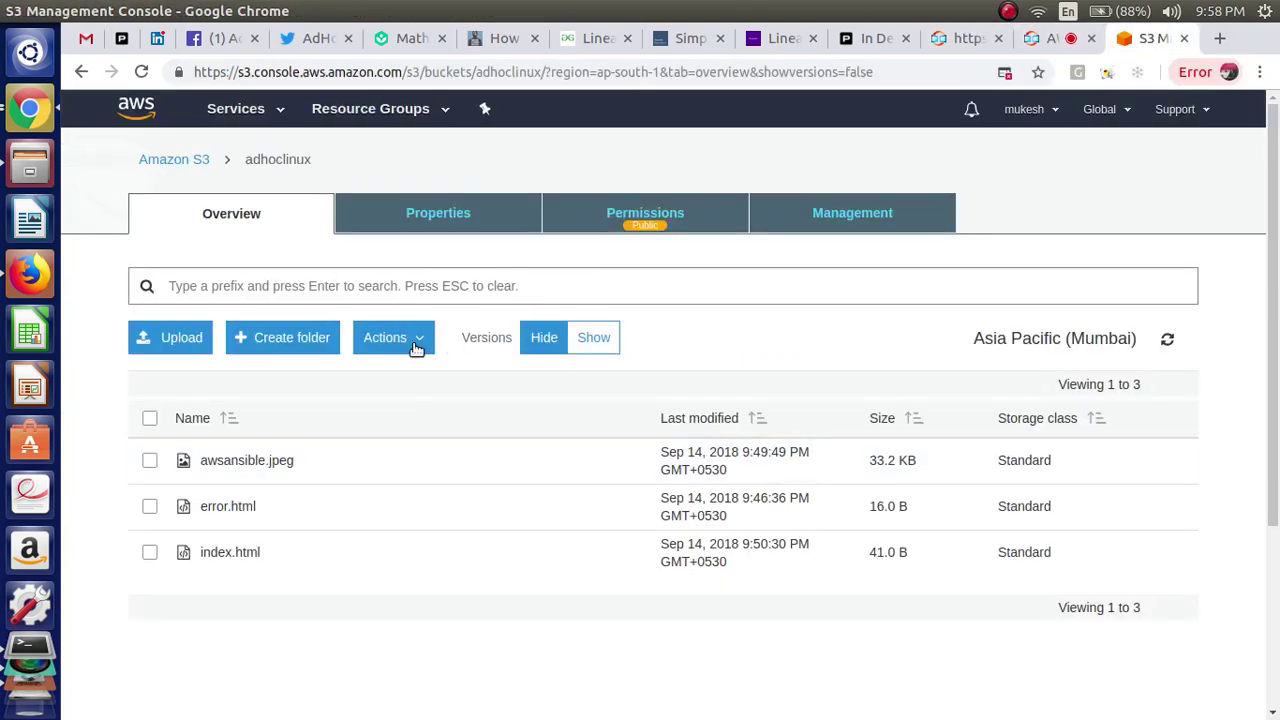
# - Review the overview details and link of index.html, and reopen the adhoclinux bucket from the bucket list
pyautogui.click(248, 558)
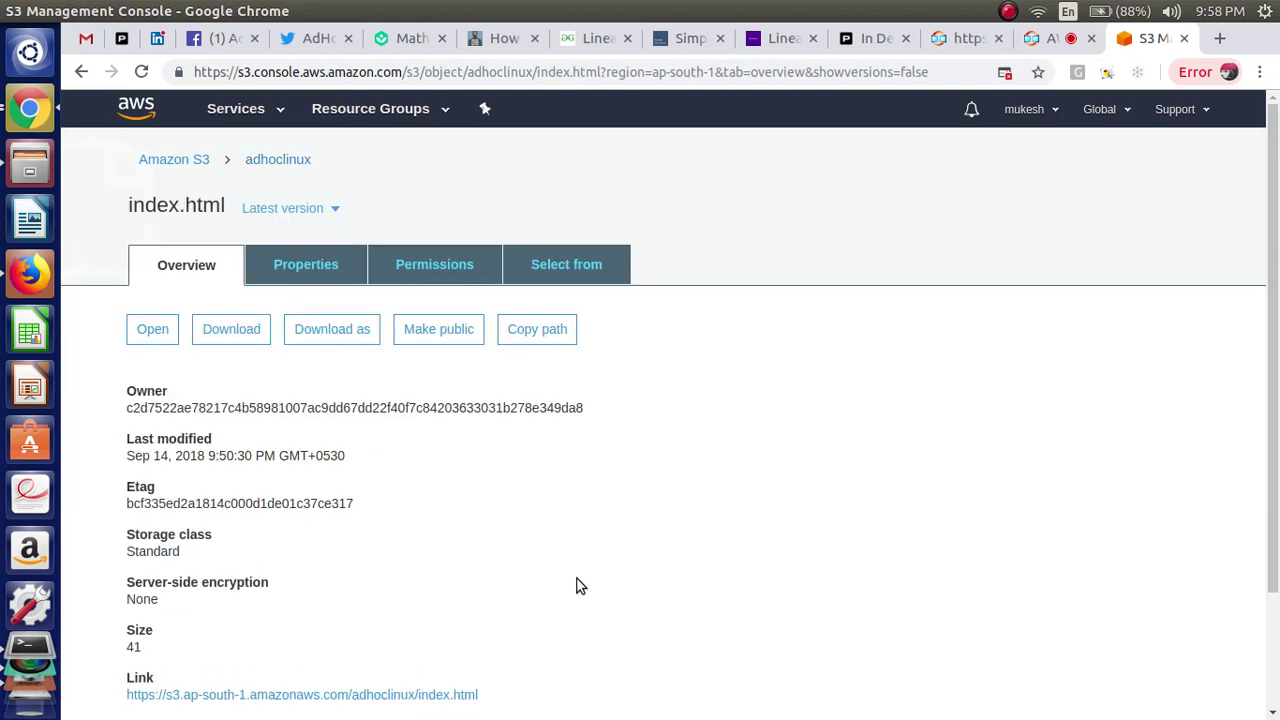
pyautogui.scroll(-2, 577, 586)
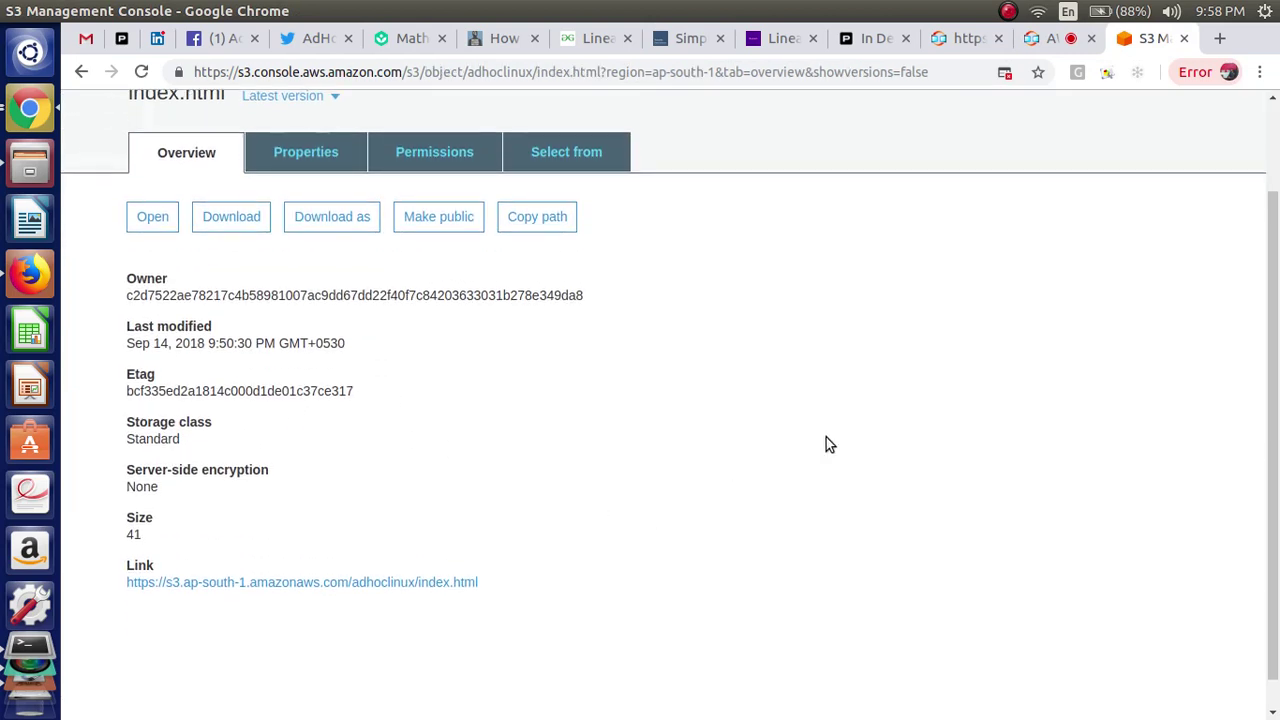
pyautogui.moveTo(1273, 559); pyautogui.dragTo(1276, 380)
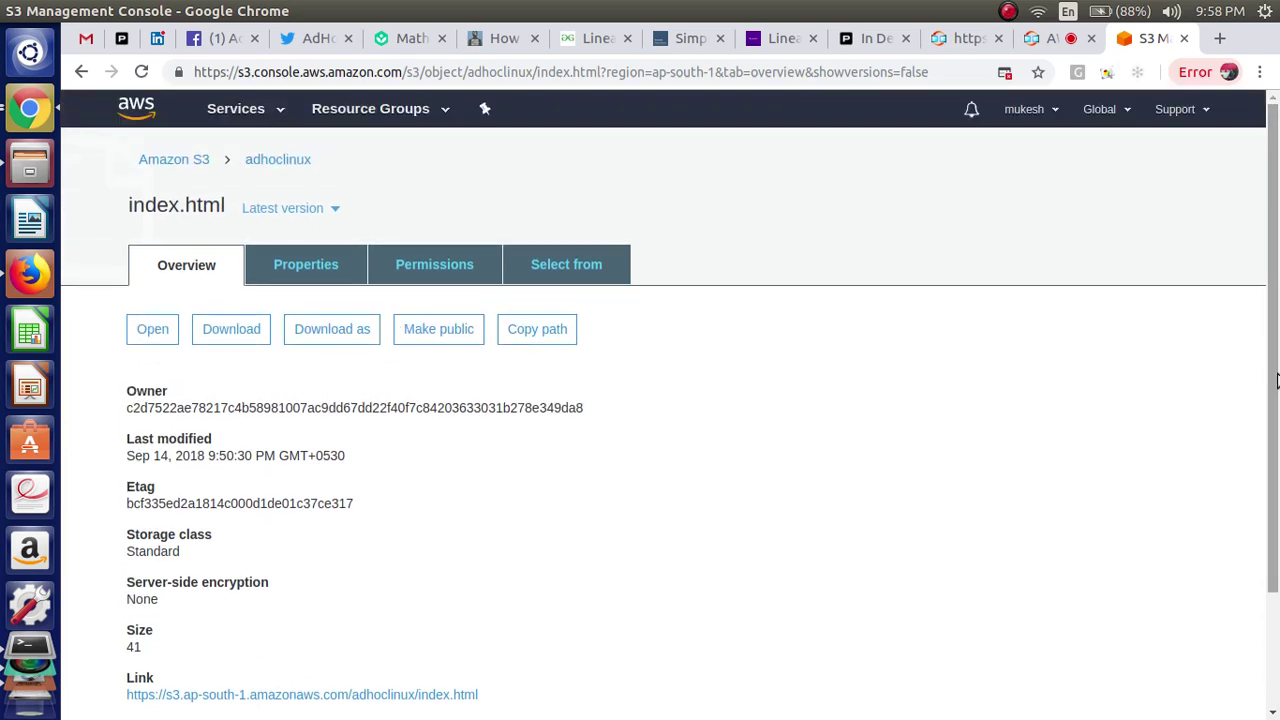
pyautogui.click(172, 161)
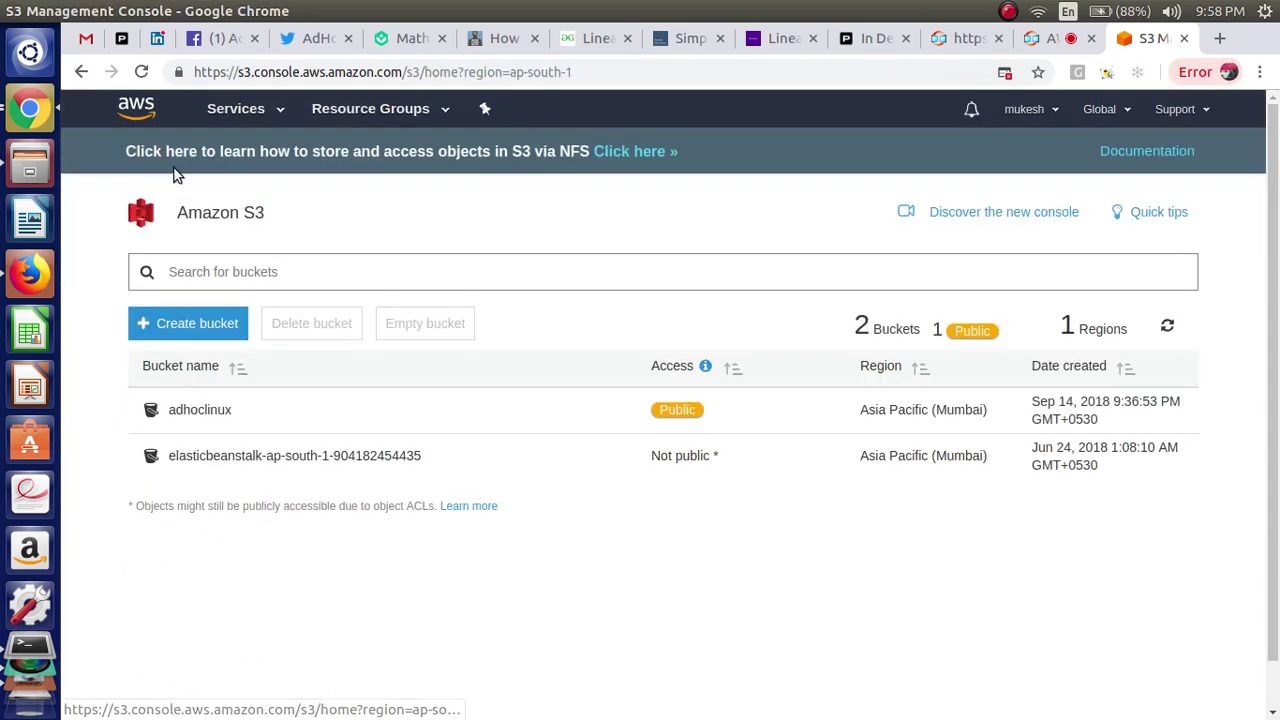
pyautogui.click(205, 410)
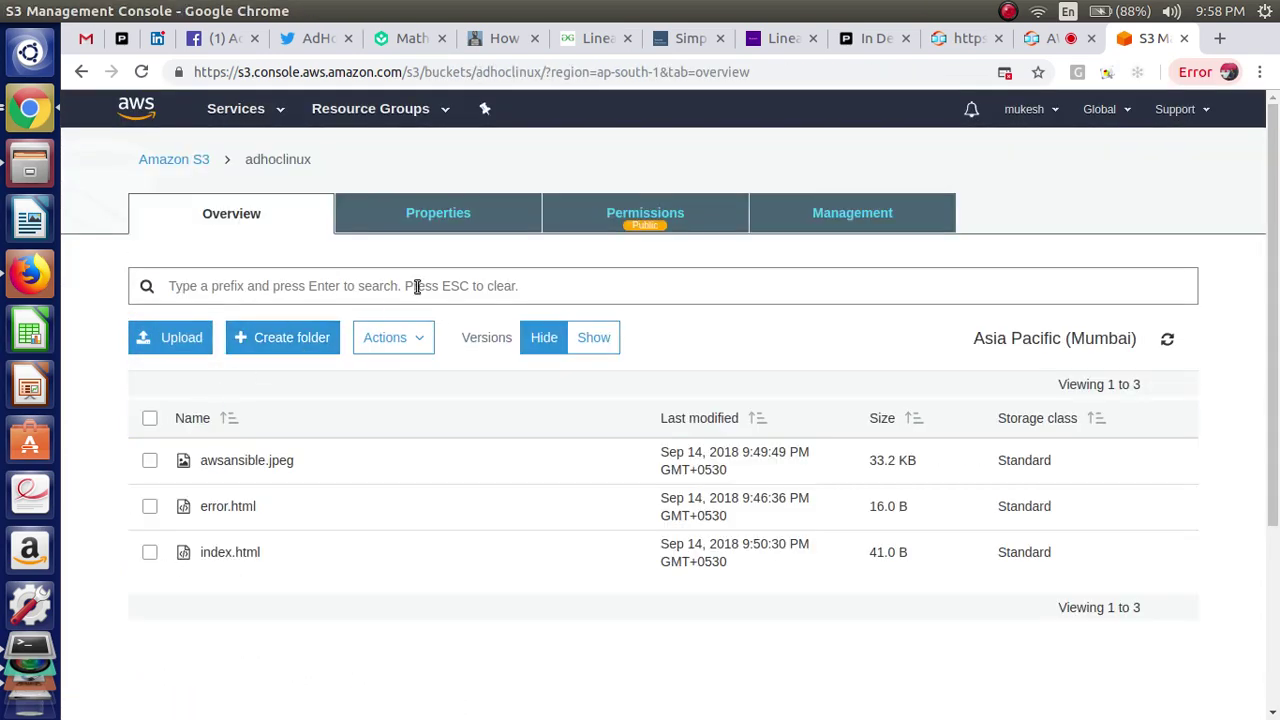
# - Open the static website hosting settings in the properties of the adhoclinux bucket
pyautogui.click(520, 229)
pyautogui.click(879, 401)
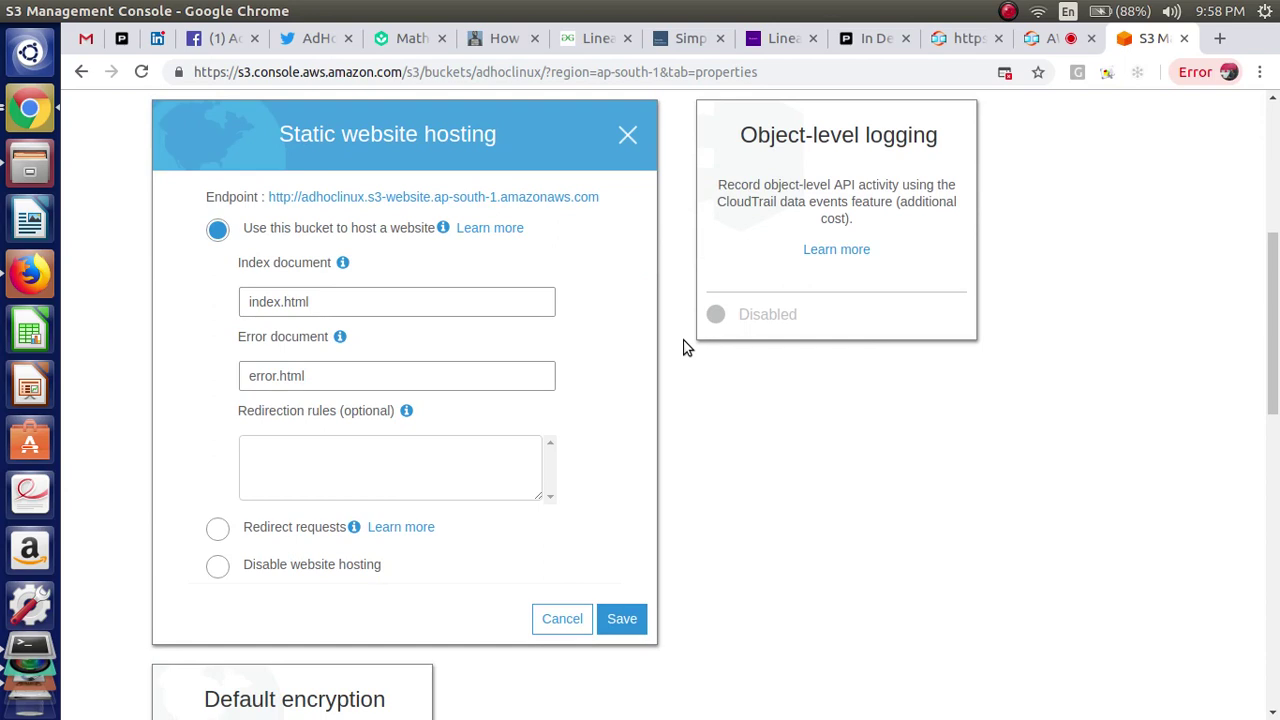
pyautogui.scroll(-2, 22, 590)
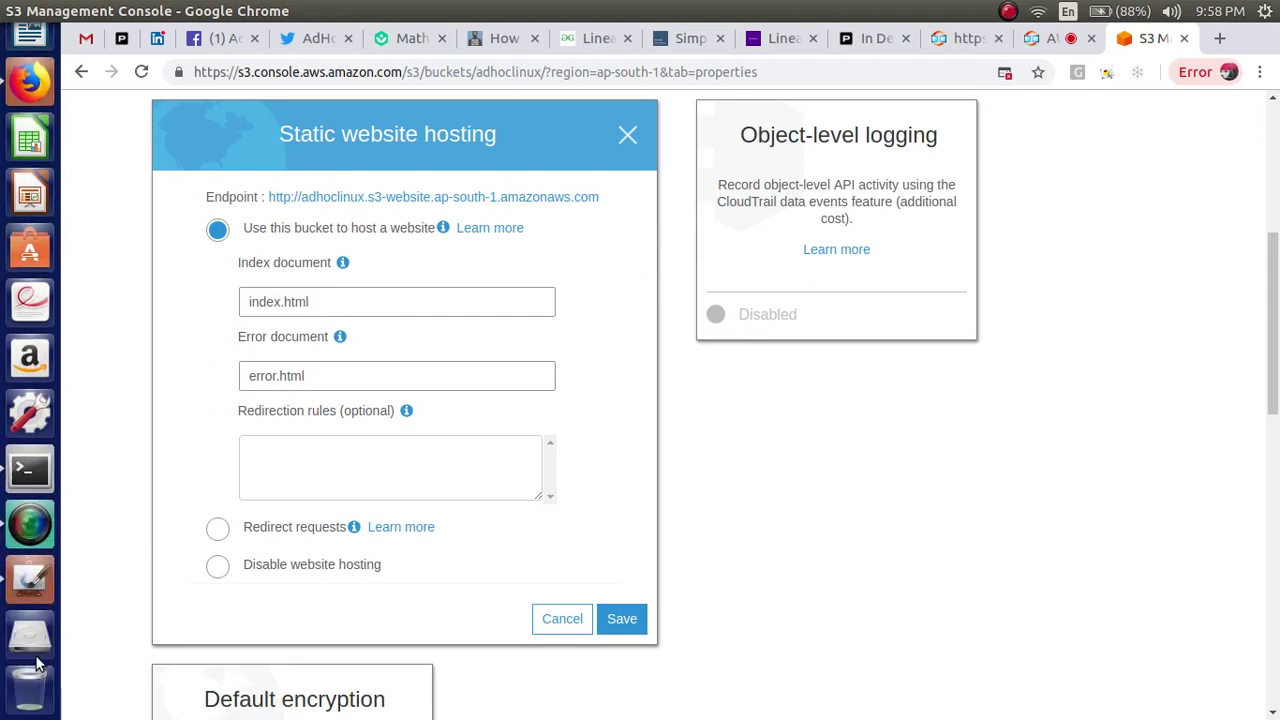
# - Switch to MyPaint and restore it to a smaller window beneath the endpoint link, with free canvas under the URL note
pyautogui.click(22, 590)
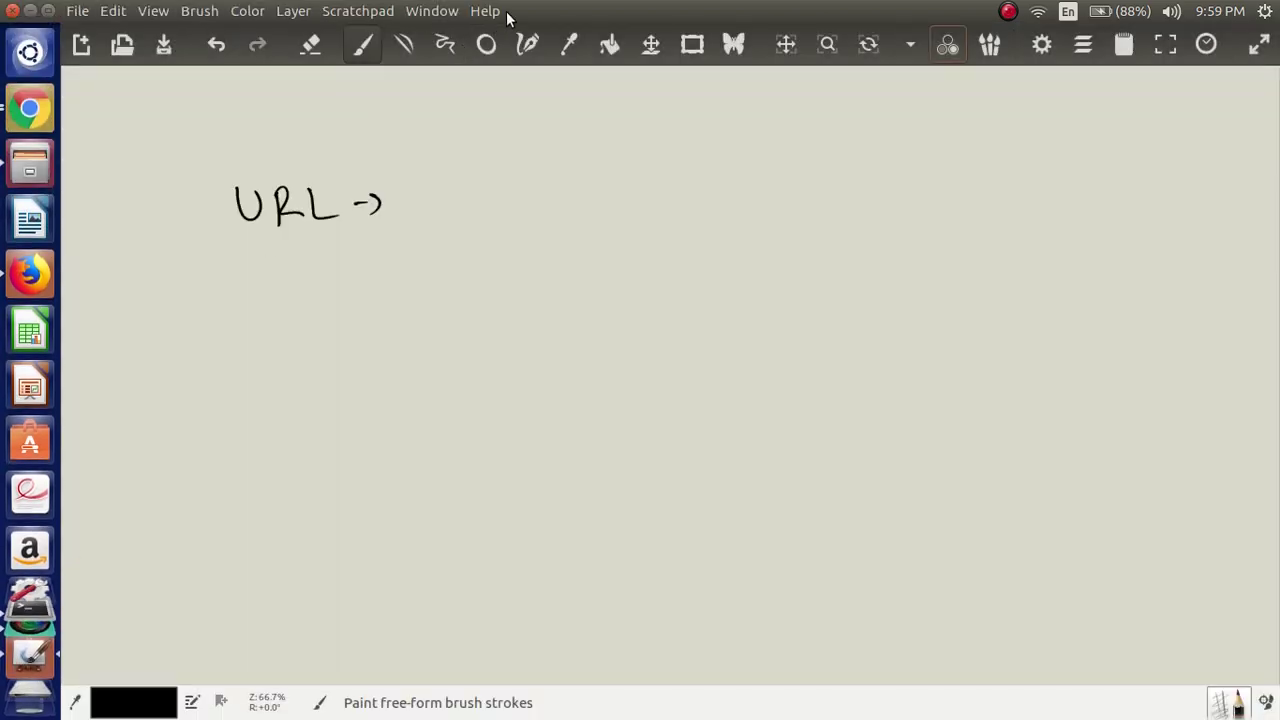
pyautogui.moveTo(506, 14); pyautogui.dragTo(450, 247)
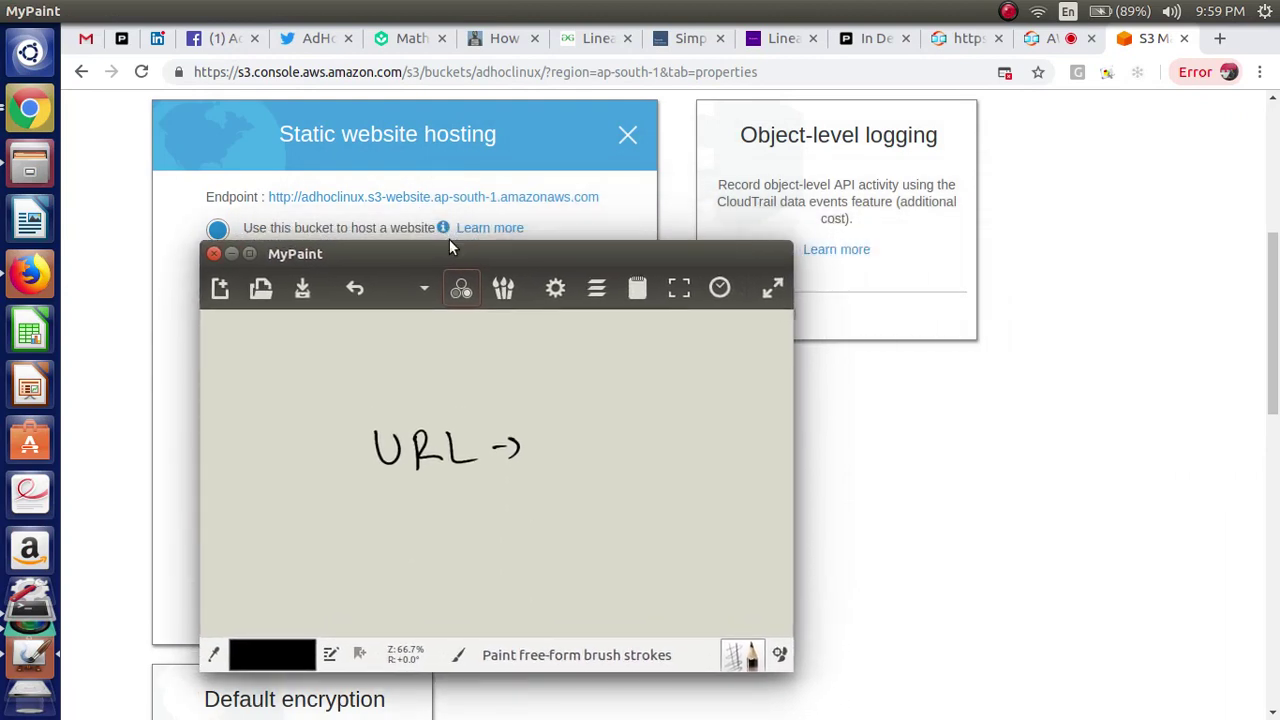
pyautogui.moveTo(574, 494); pyautogui.dragTo(471, 396)
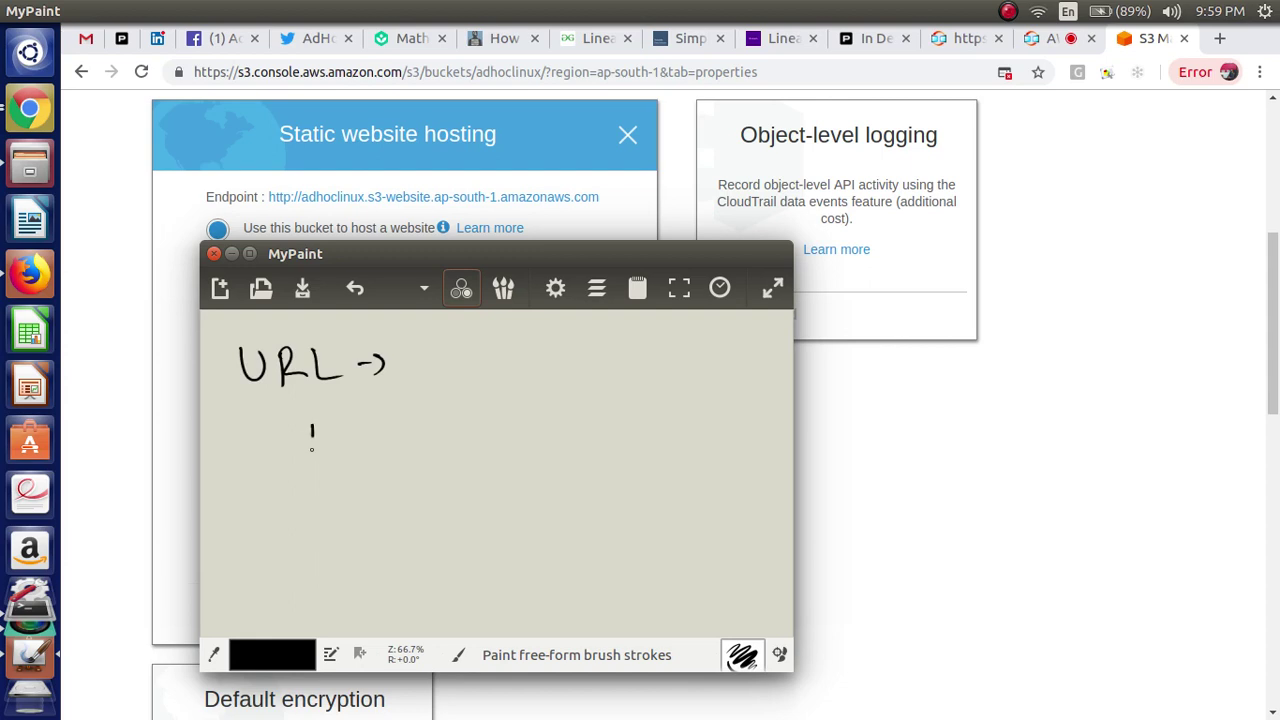
pyautogui.moveTo(312, 440); pyautogui.dragTo(337, 452)
pyautogui.moveTo(327, 440)
pyautogui.mouseDown()
pyautogui.moveTo(351, 437)
pyautogui.moveTo(352, 457)
pyautogui.mouseUp()
pyautogui.moveTo(344, 441)
pyautogui.mouseDown()
pyautogui.moveTo(367, 439)
pyautogui.moveTo(367, 481)
pyautogui.mouseUp()
pyautogui.moveTo(366, 437); pyautogui.dragTo(403, 460)
pyautogui.moveTo(418, 428); pyautogui.dragTo(416, 454)
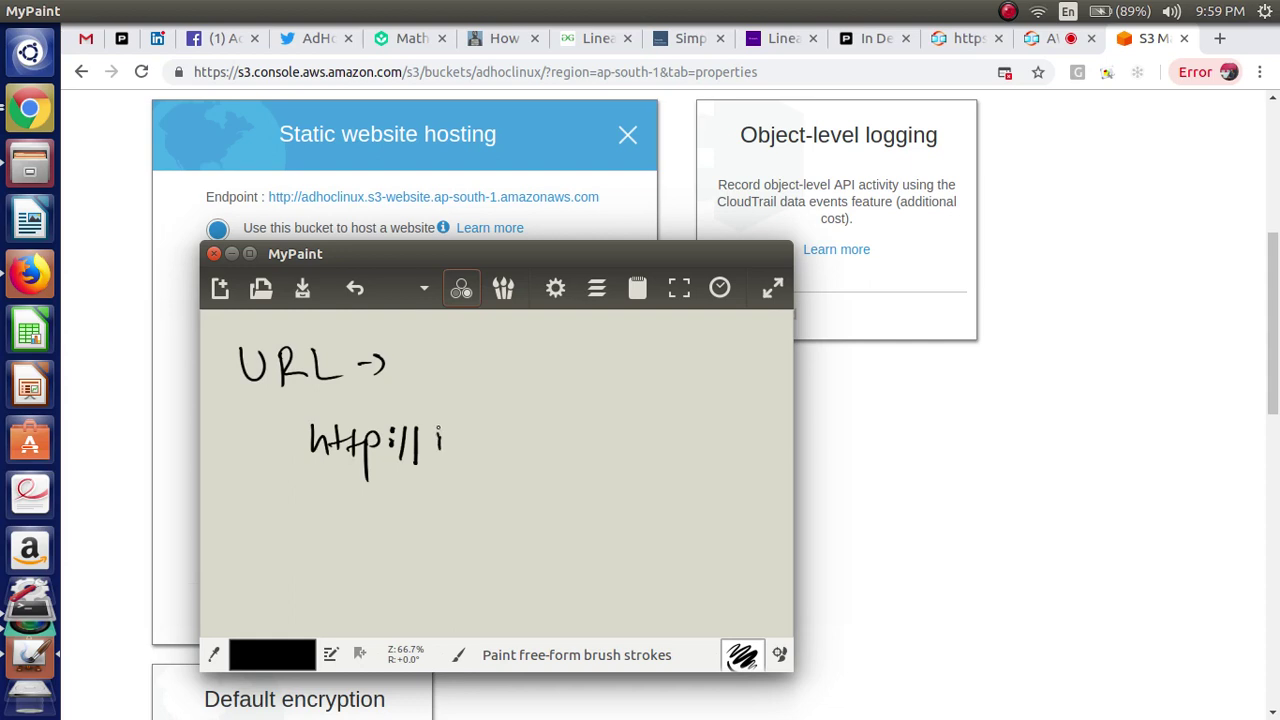
pyautogui.moveTo(438, 428)
pyautogui.mouseDown()
pyautogui.moveTo(438, 458)
pyautogui.moveTo(484, 442)
pyautogui.moveTo(506, 450)
pyautogui.mouseUp()
pyautogui.moveTo(508, 424)
pyautogui.mouseDown()
pyautogui.moveTo(517, 447)
pyautogui.moveTo(614, 444)
pyautogui.mouseUp()
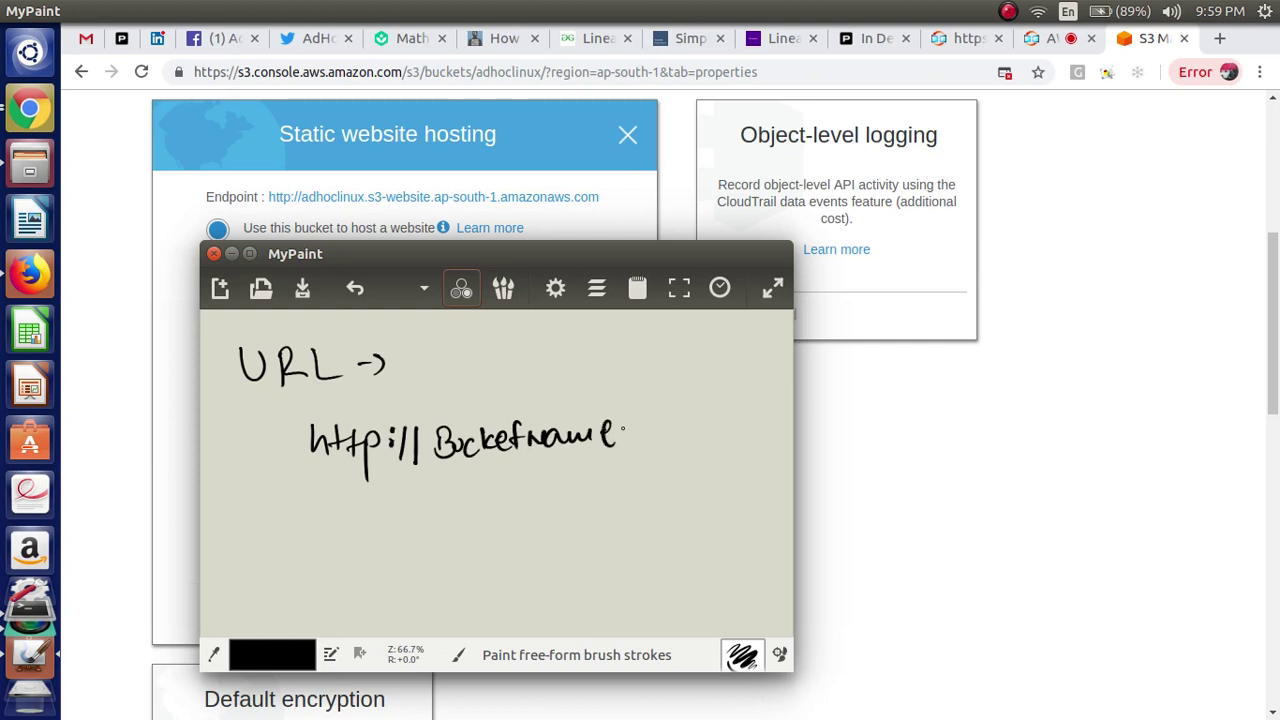
pyautogui.moveTo(645, 424)
pyautogui.mouseDown()
pyautogui.moveTo(632, 441)
pyautogui.moveTo(660, 444)
pyautogui.mouseUp()
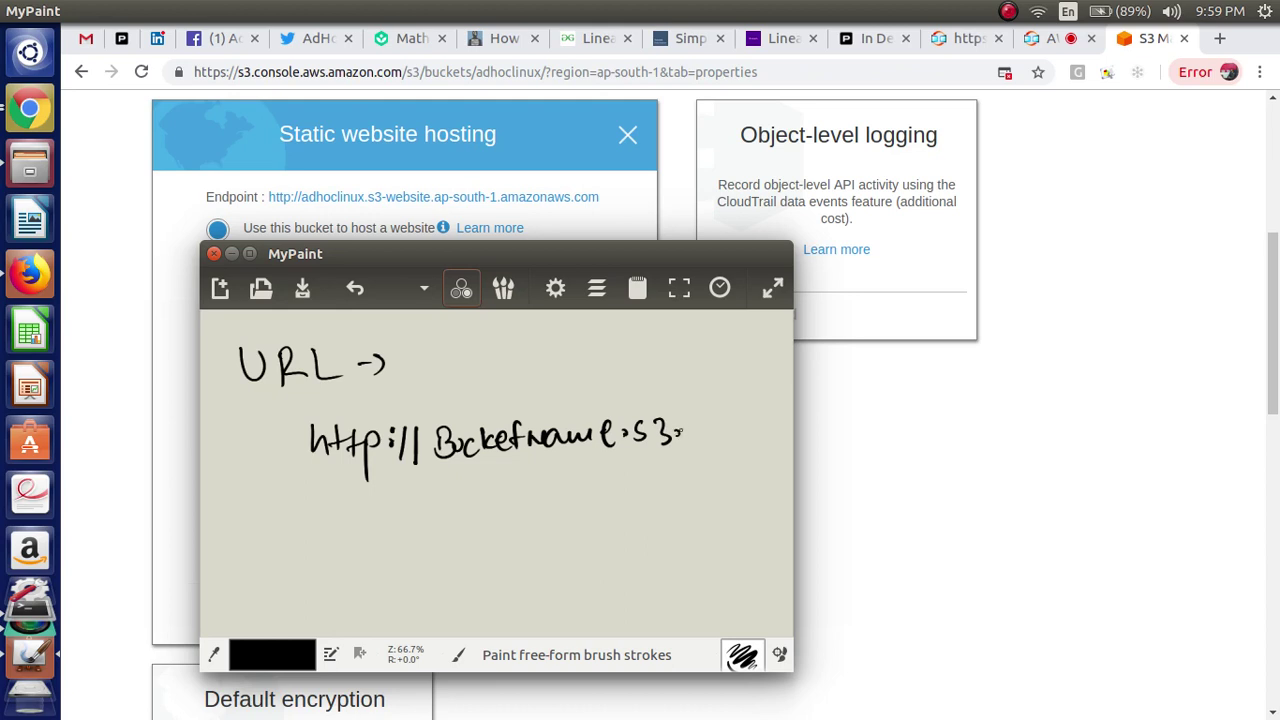
pyautogui.moveTo(716, 422); pyautogui.dragTo(726, 424)
# - Mark the http address with a check stroke, add a circled mark with a check below it, and underline the "URL" heading
pyautogui.moveTo(318, 428)
pyautogui.mouseDown()
pyautogui.moveTo(275, 481)
pyautogui.moveTo(334, 422)
pyautogui.moveTo(326, 431)
pyautogui.mouseUp()
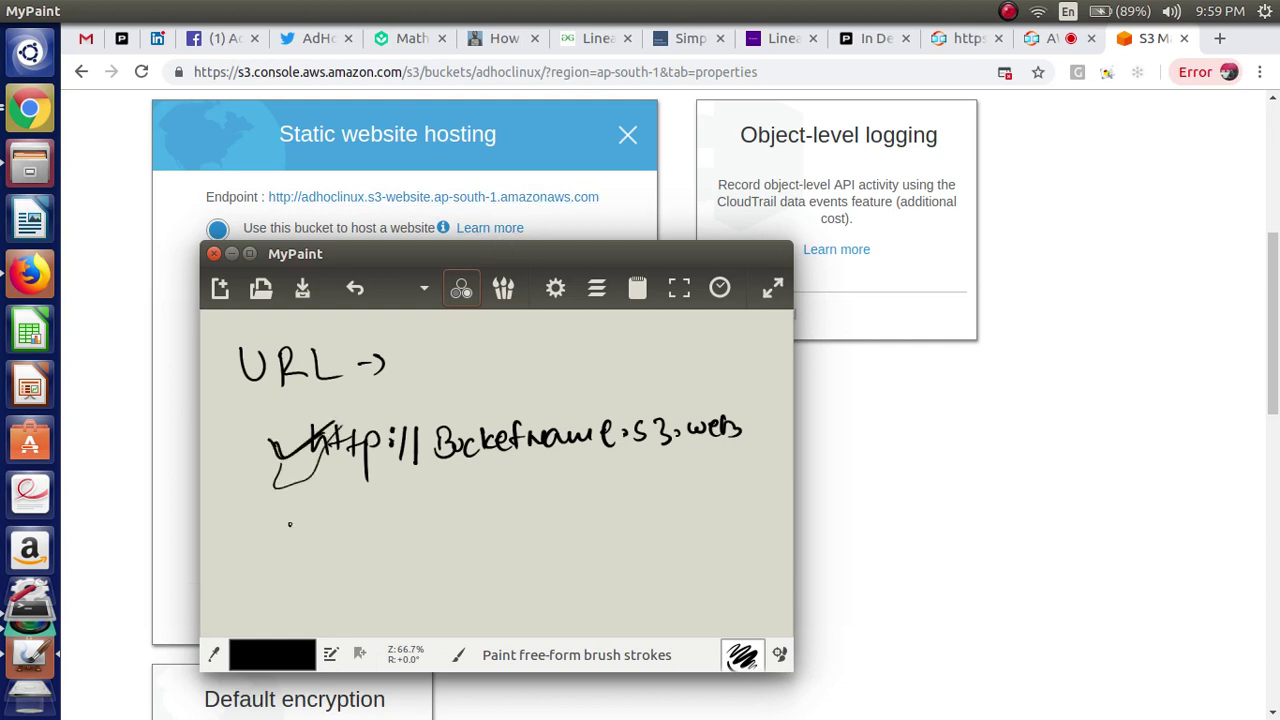
pyautogui.moveTo(283, 511); pyautogui.dragTo(341, 512)
pyautogui.moveTo(284, 386); pyautogui.dragTo(342, 378)
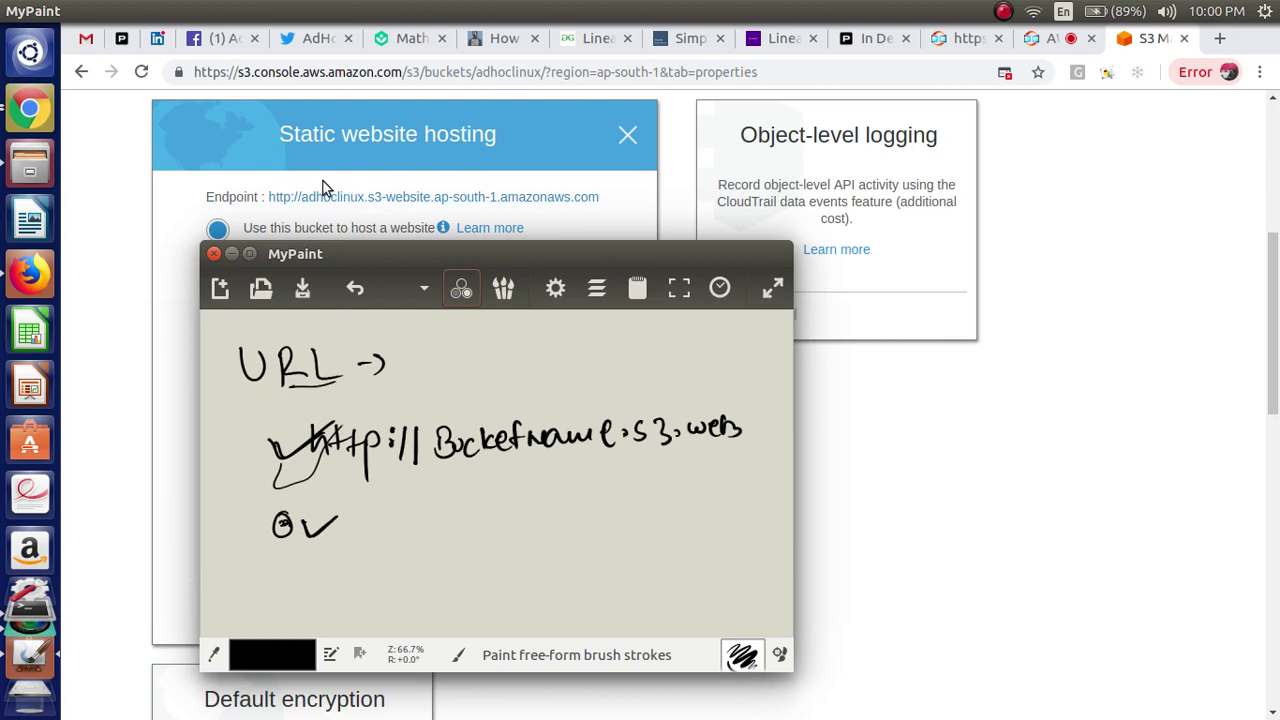
# - Switch back to Chrome, return to the S3 bucket list and create a bucket named helloworlddd
pyautogui.click(1064, 280)
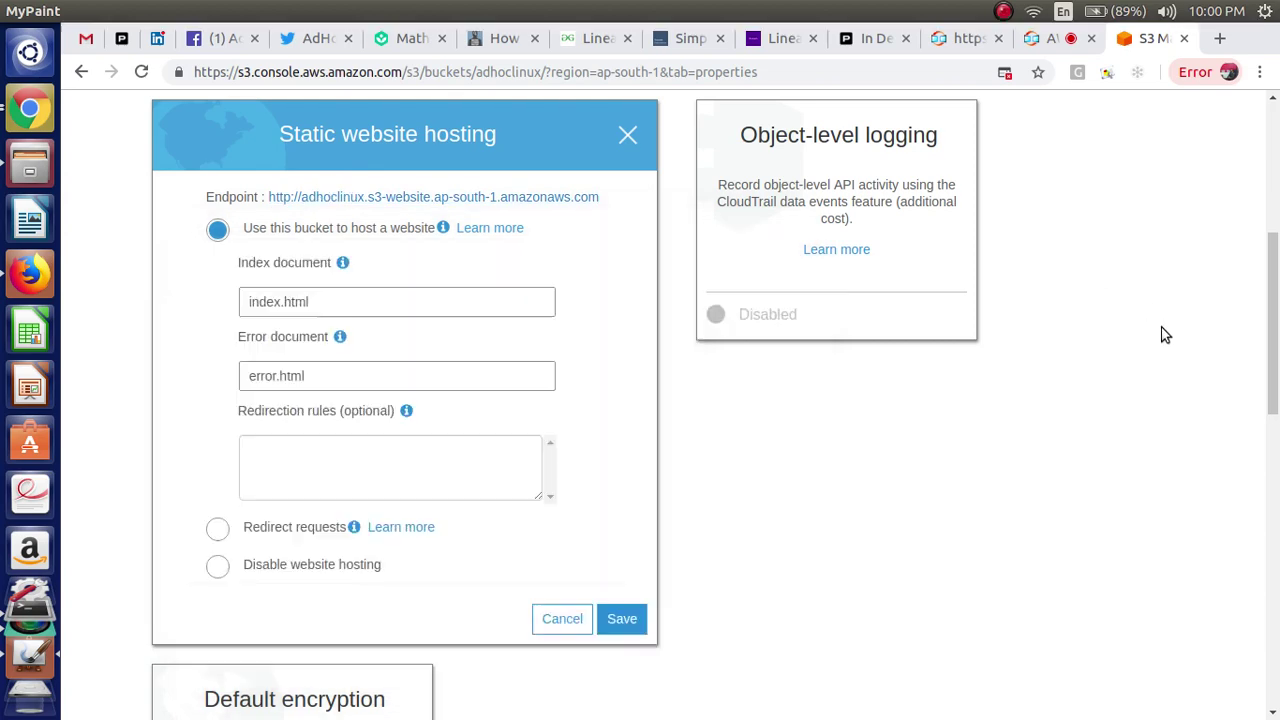
pyautogui.scroll(4, 1275, 228)
pyautogui.scroll(1, 1275, 228)
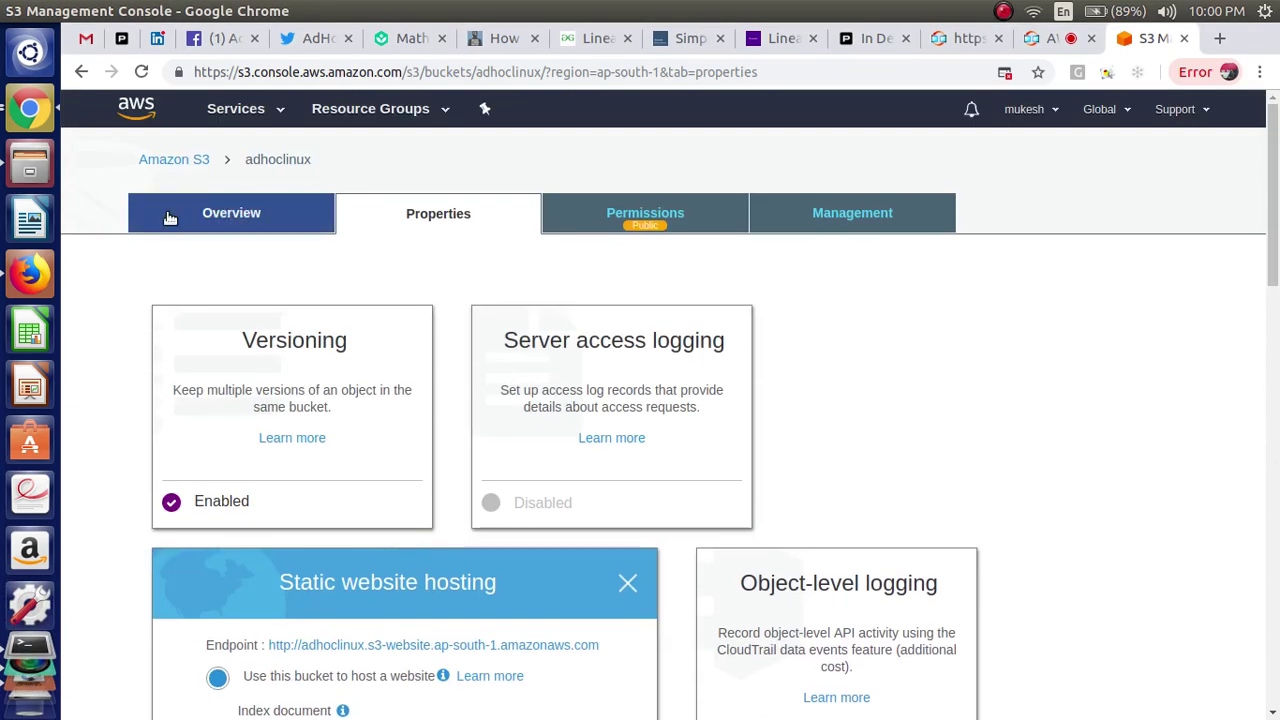
pyautogui.click(182, 163)
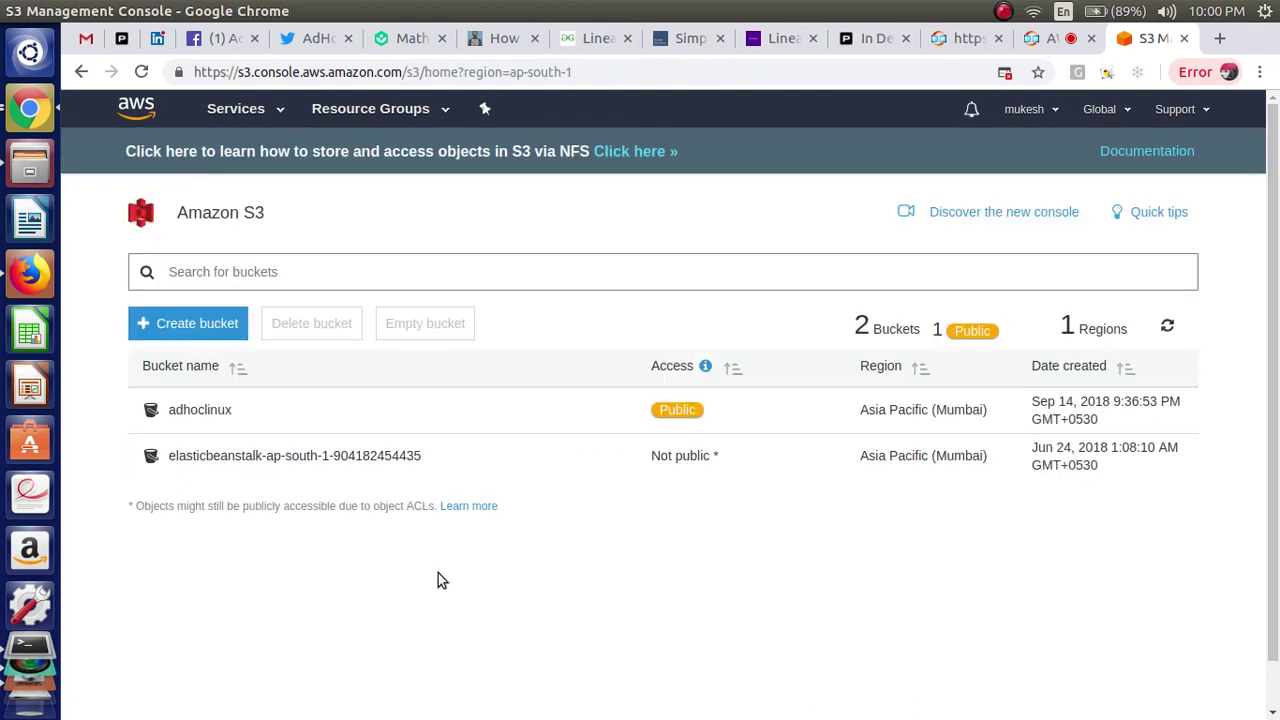
pyautogui.click(210, 330)
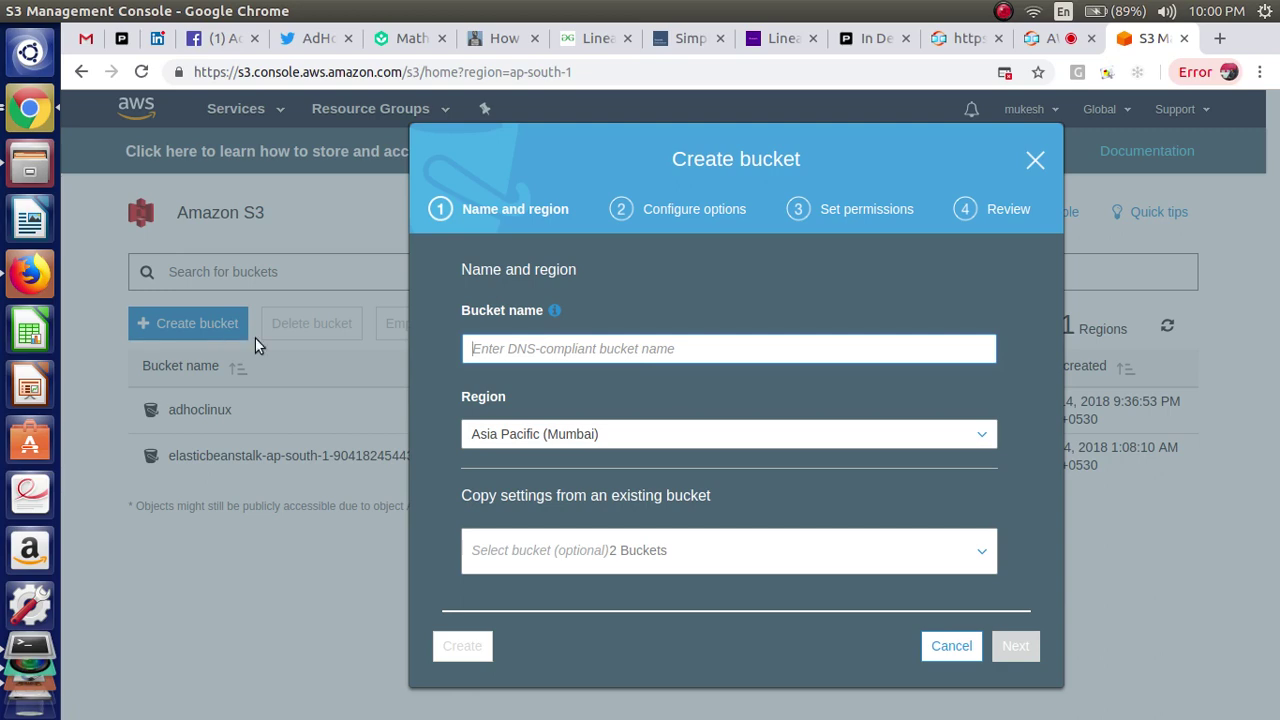
pyautogui.write('he')
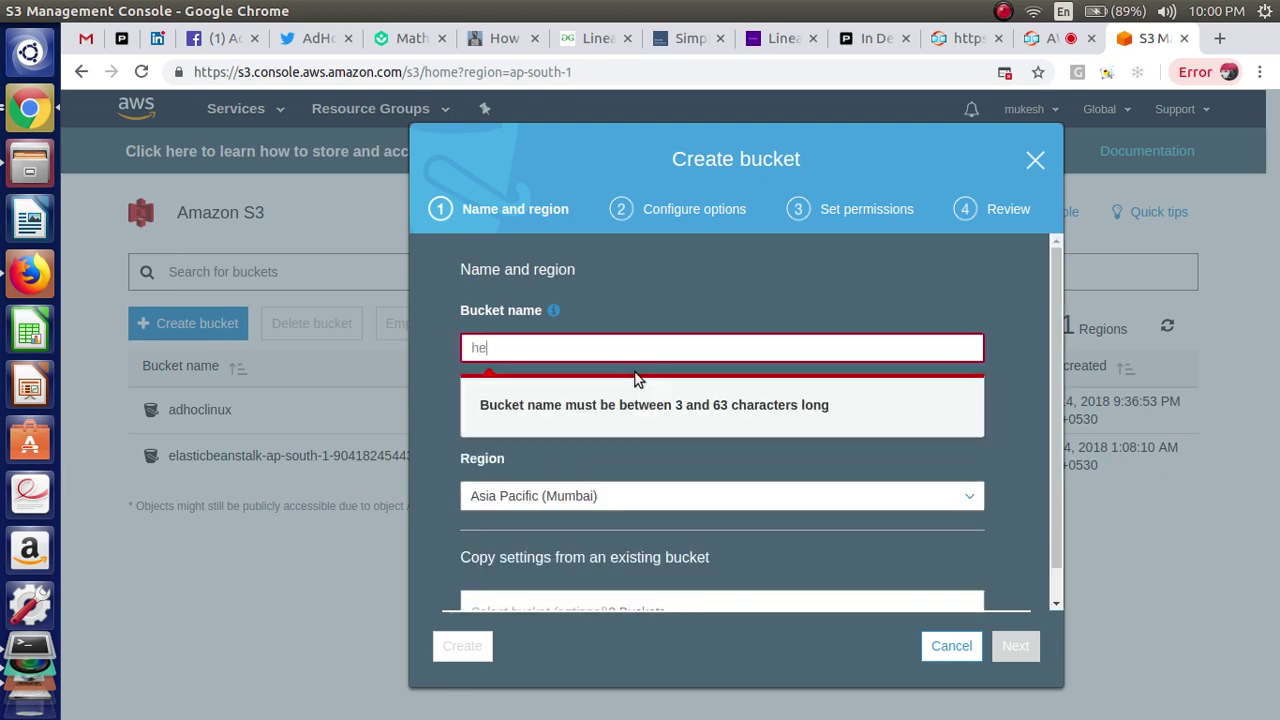
pyautogui.write('lloworlddd')
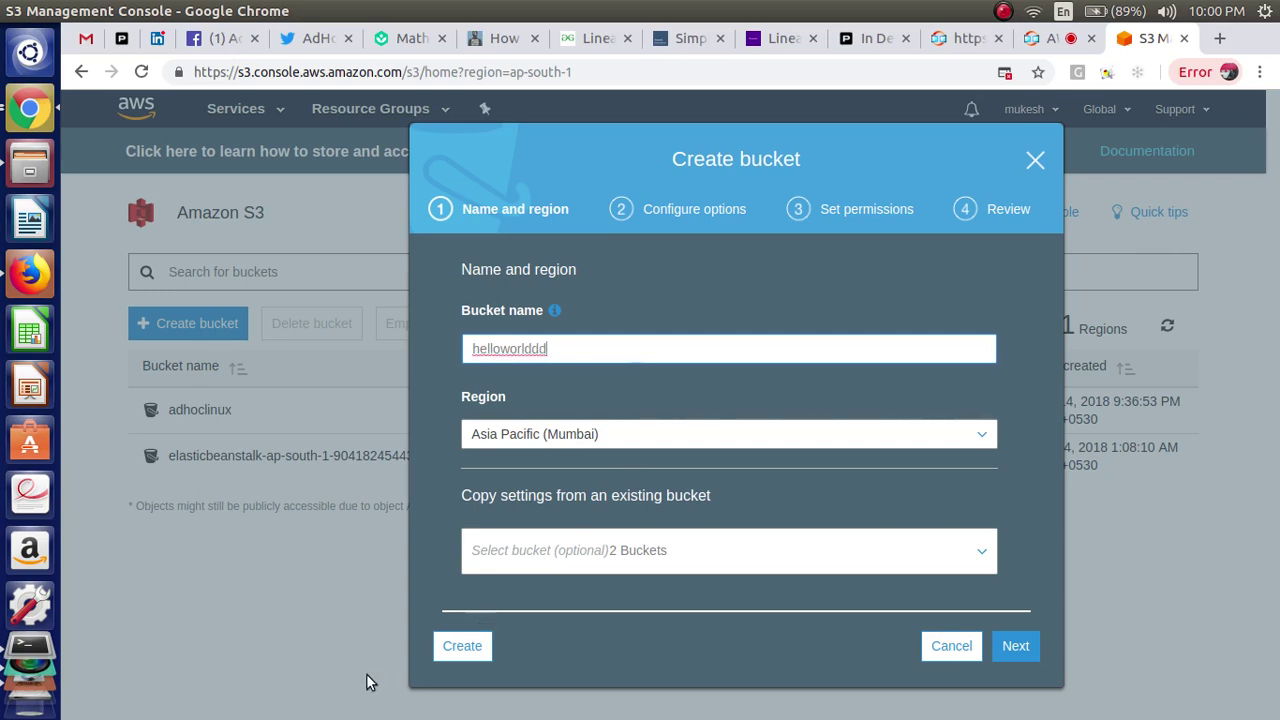
pyautogui.click(463, 646)
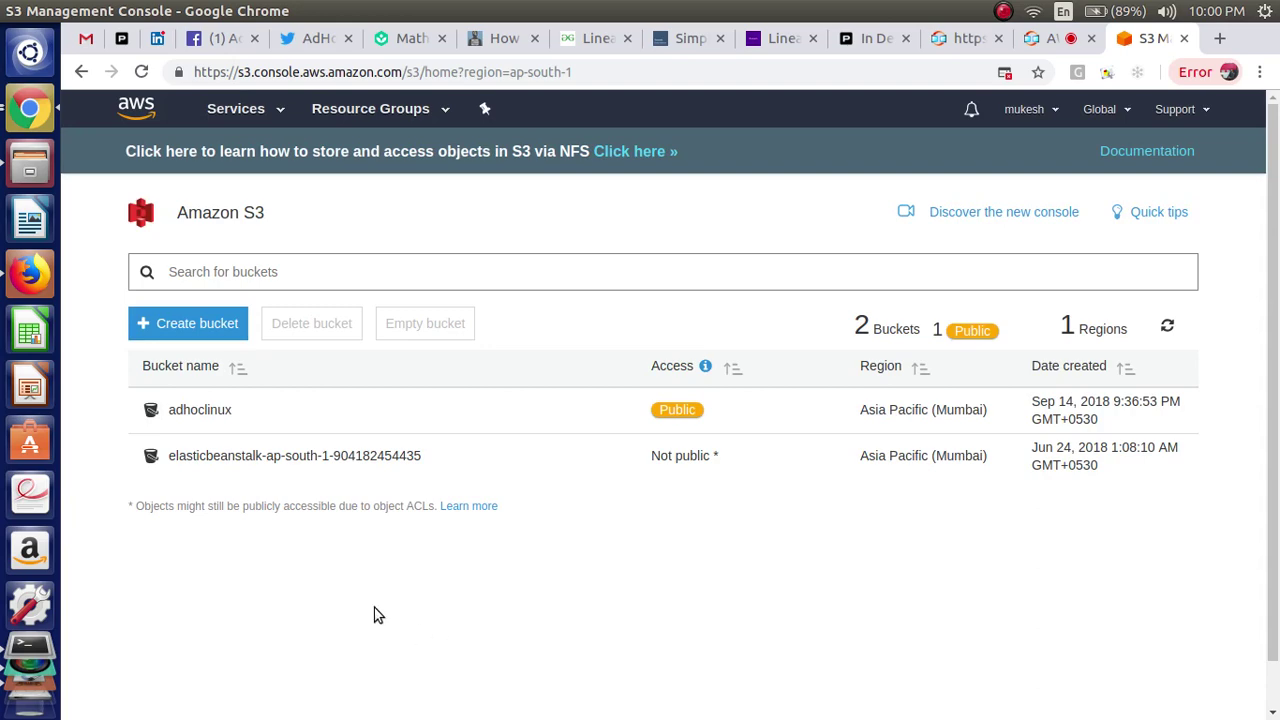
# - Review the static website hosting endpoint in the helloworlddd bucket's properties and close the settings without saving
pyautogui.click(226, 510)
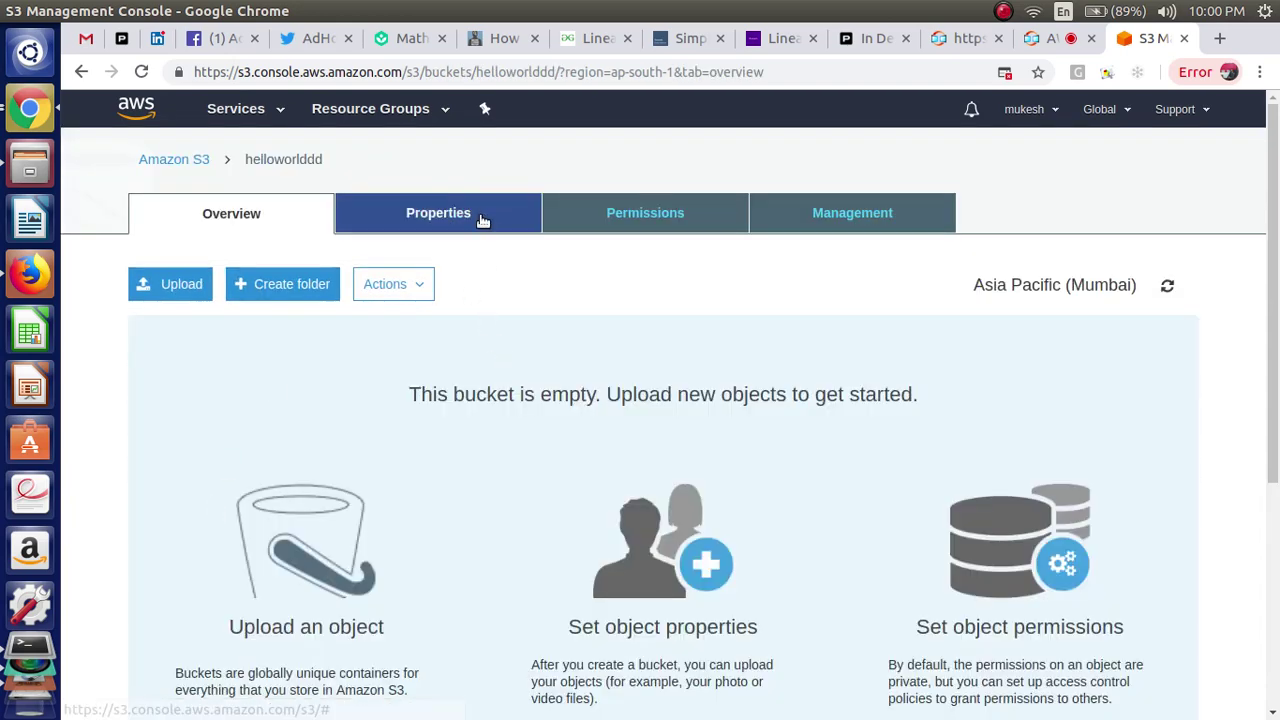
pyautogui.click(480, 214)
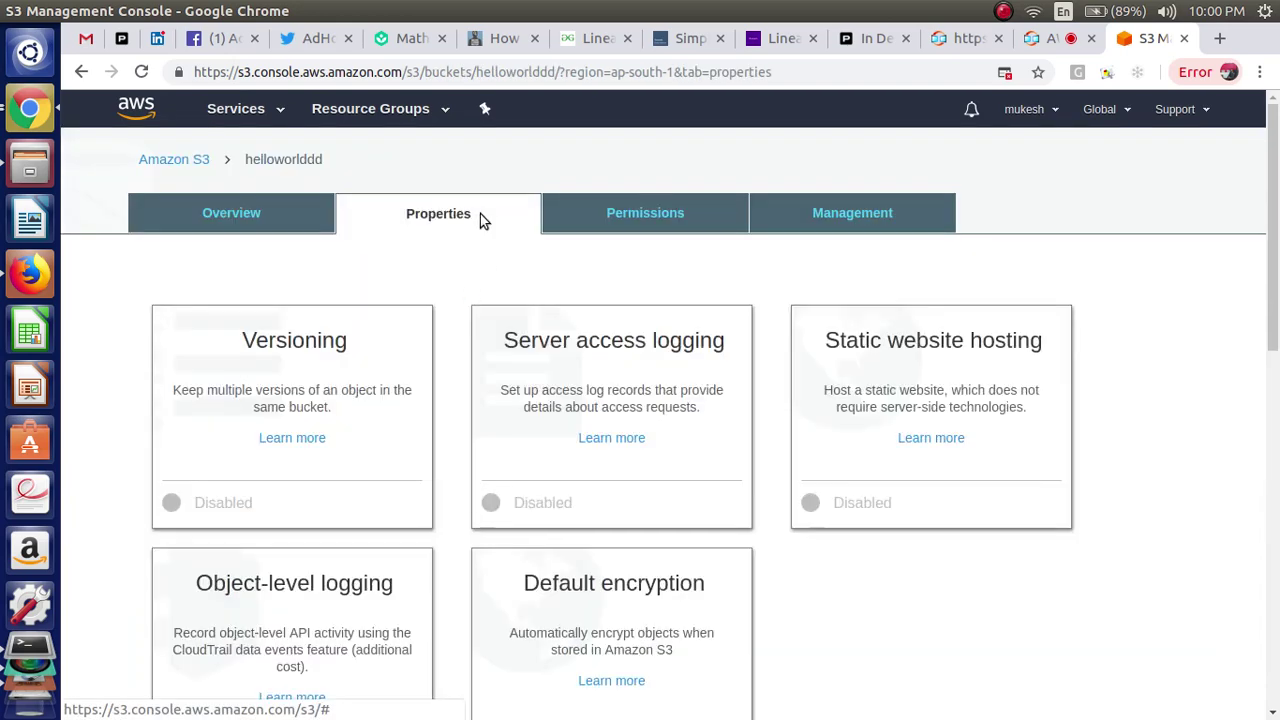
pyautogui.click(894, 397)
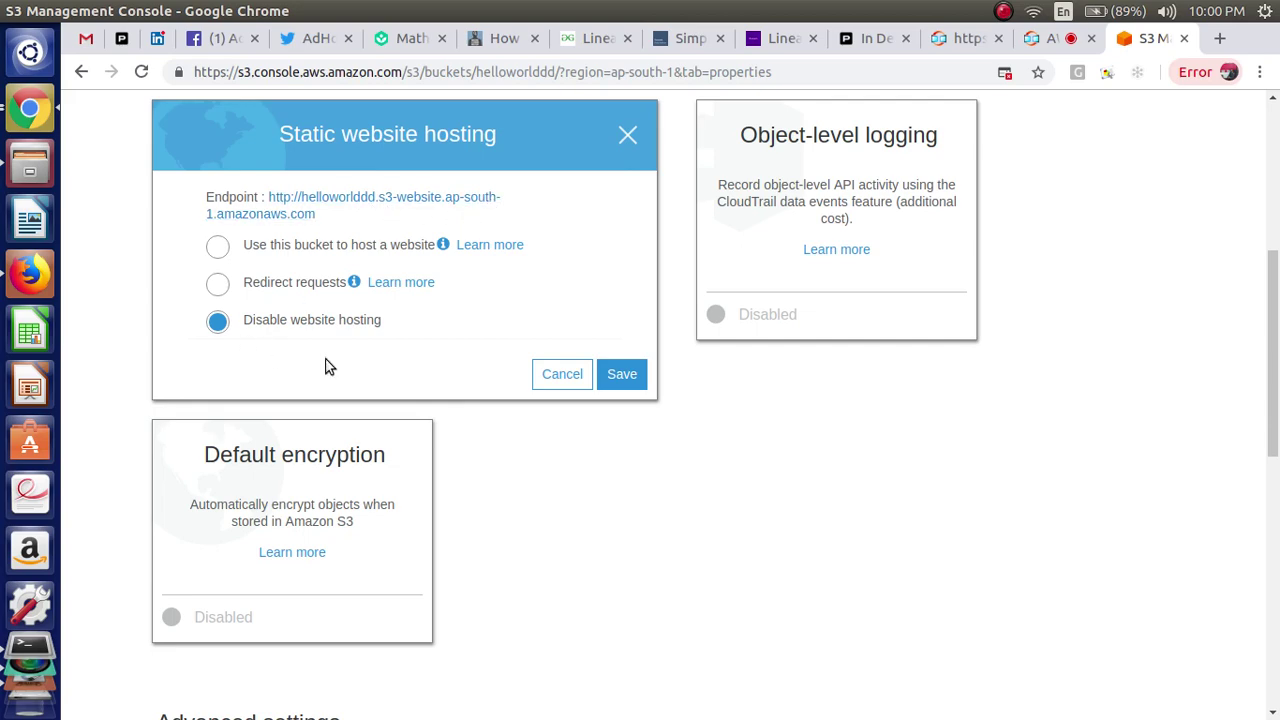
pyautogui.click(563, 374)
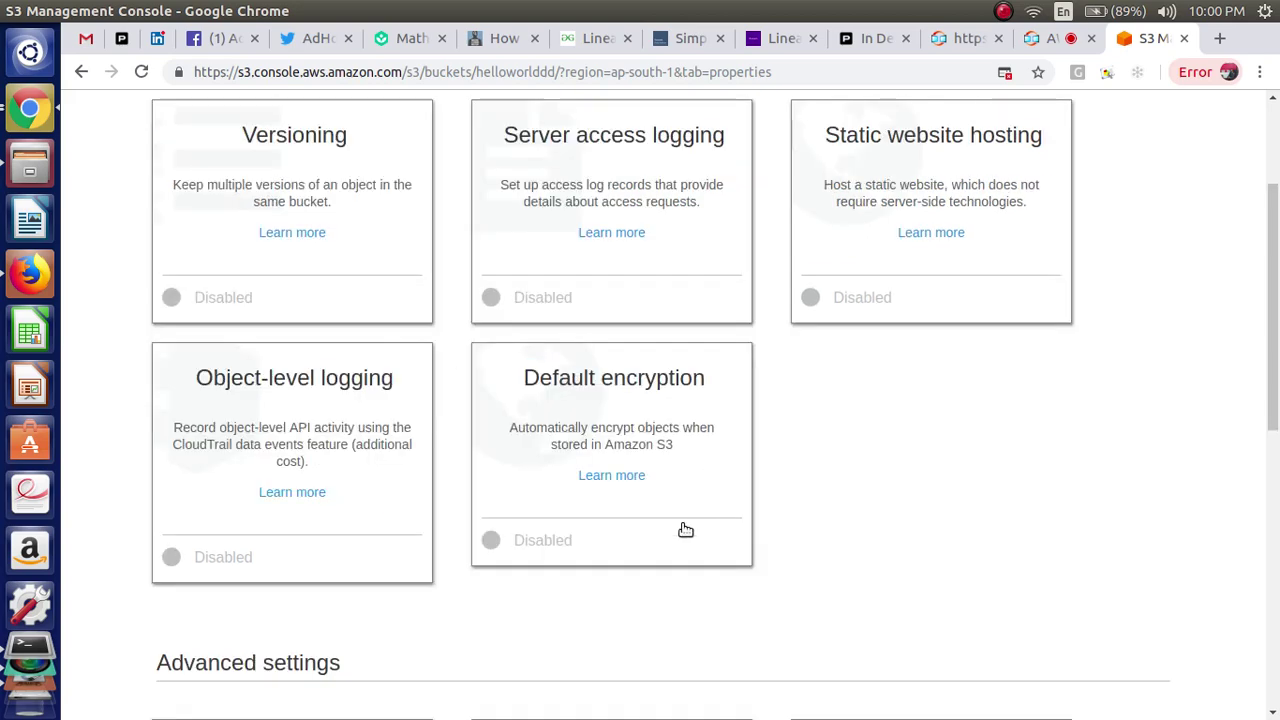
pyautogui.moveTo(1276, 445); pyautogui.dragTo(1275, 258)
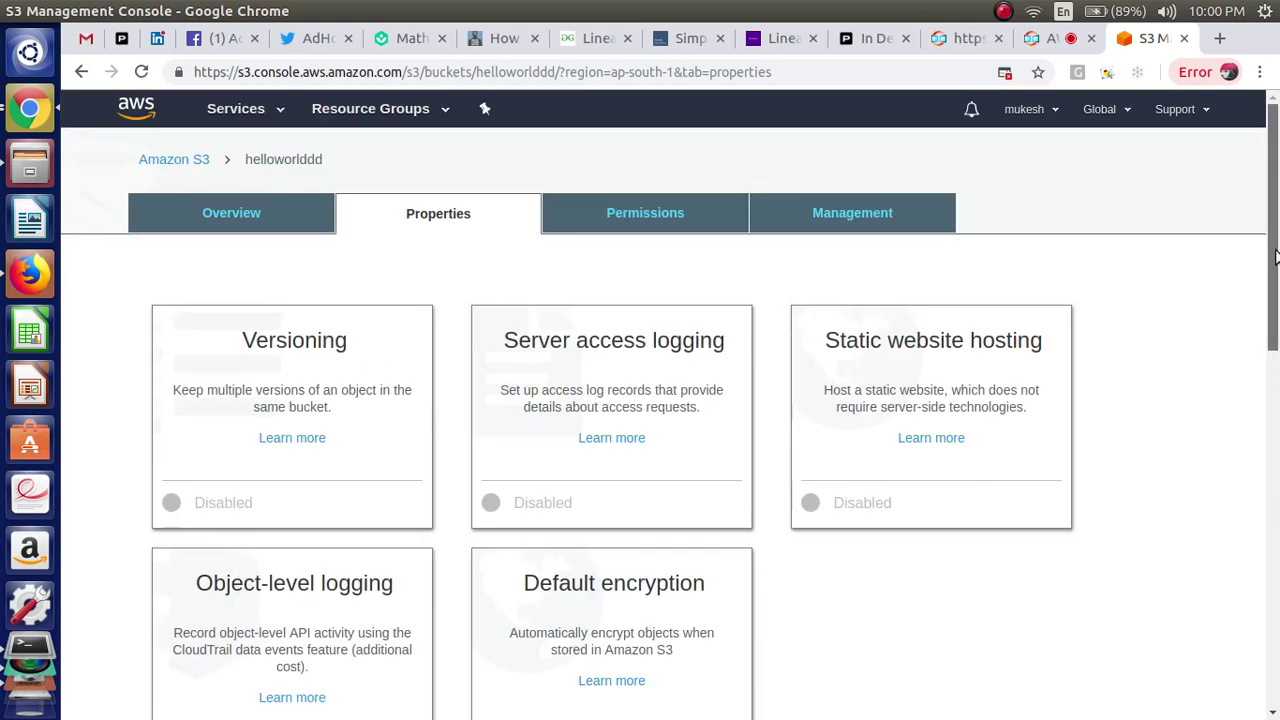
# - Delete the helloworlddd bucket from the bucket list, entering its name to confirm the deletion
pyautogui.click(175, 160)
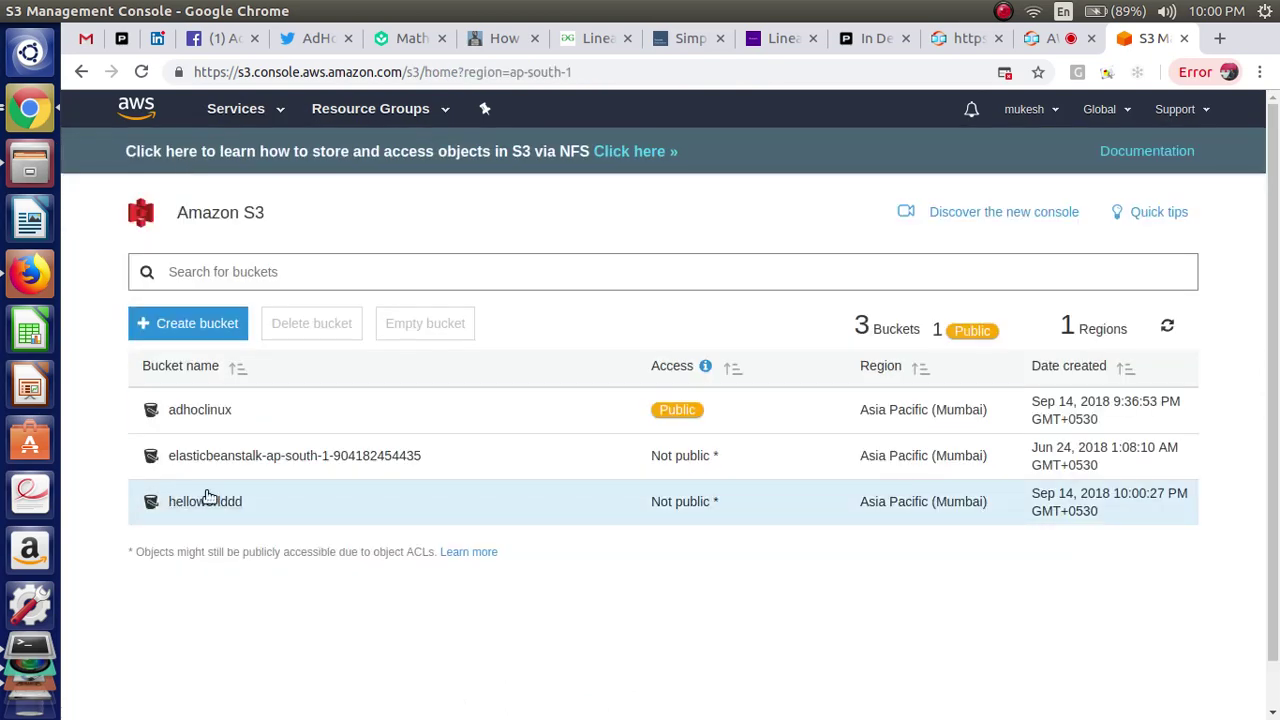
pyautogui.click(150, 504)
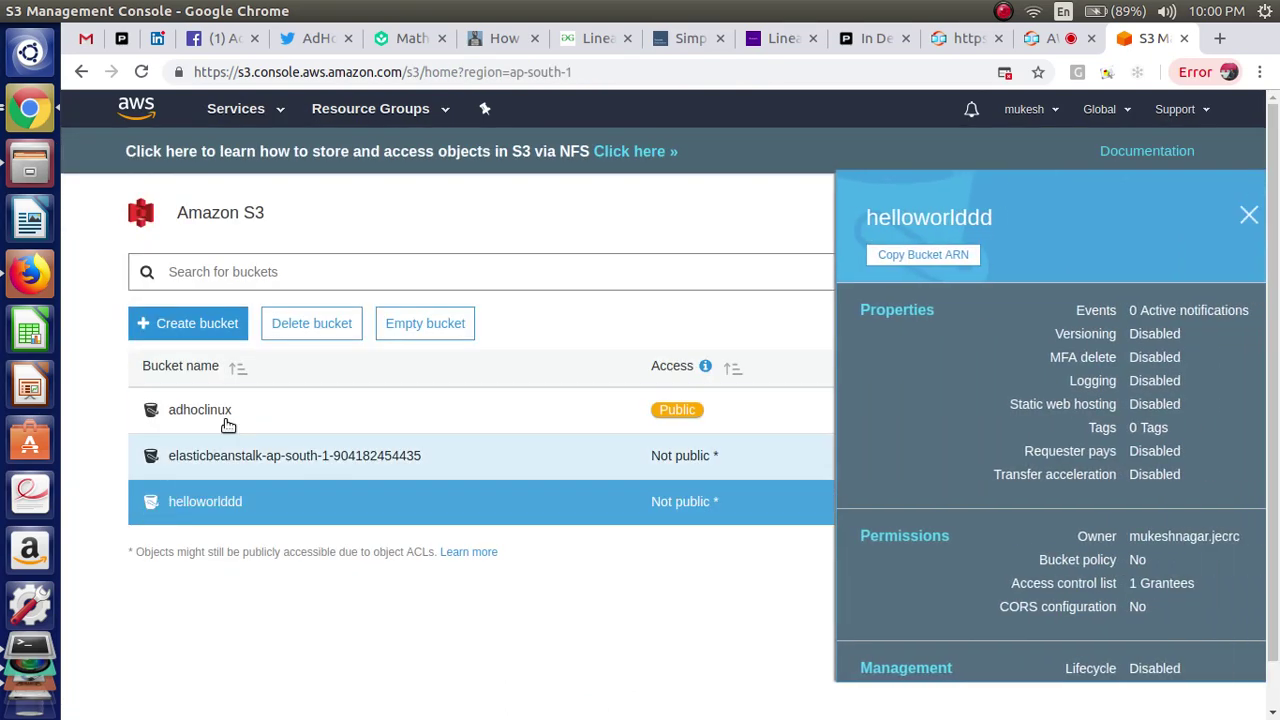
pyautogui.click(329, 339)
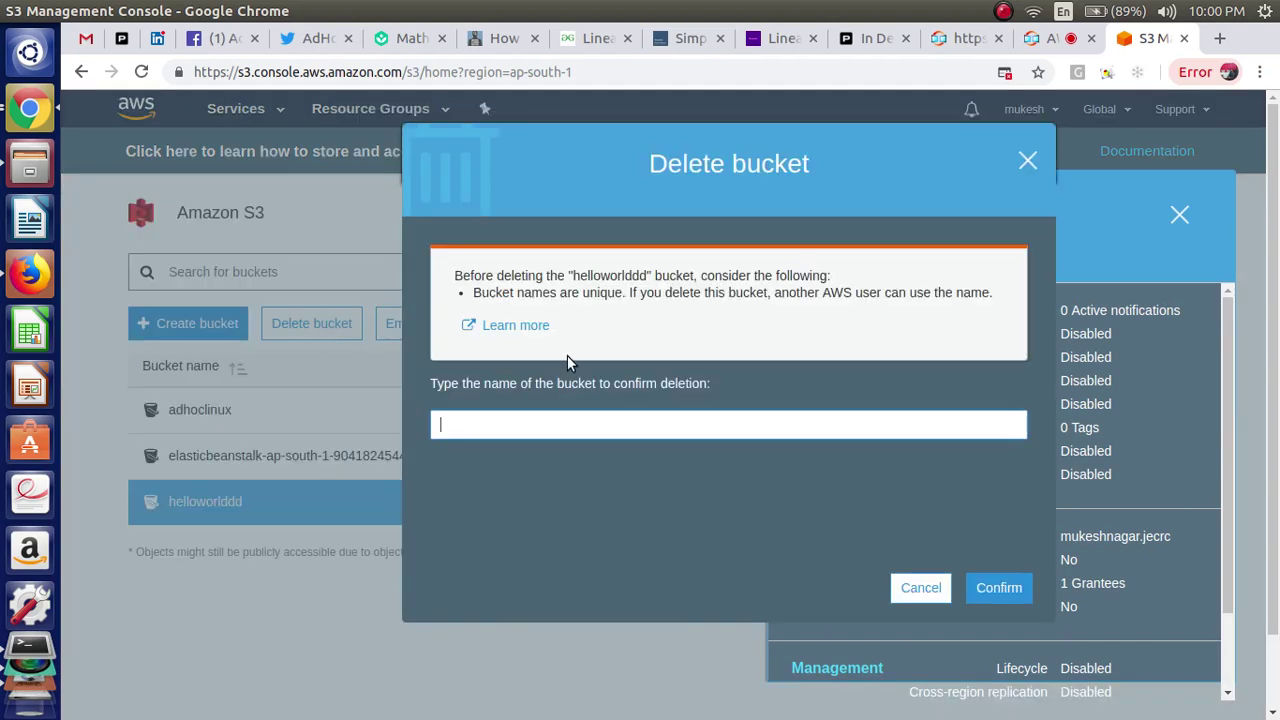
pyautogui.click(597, 428)
pyautogui.write('helloworlddd')
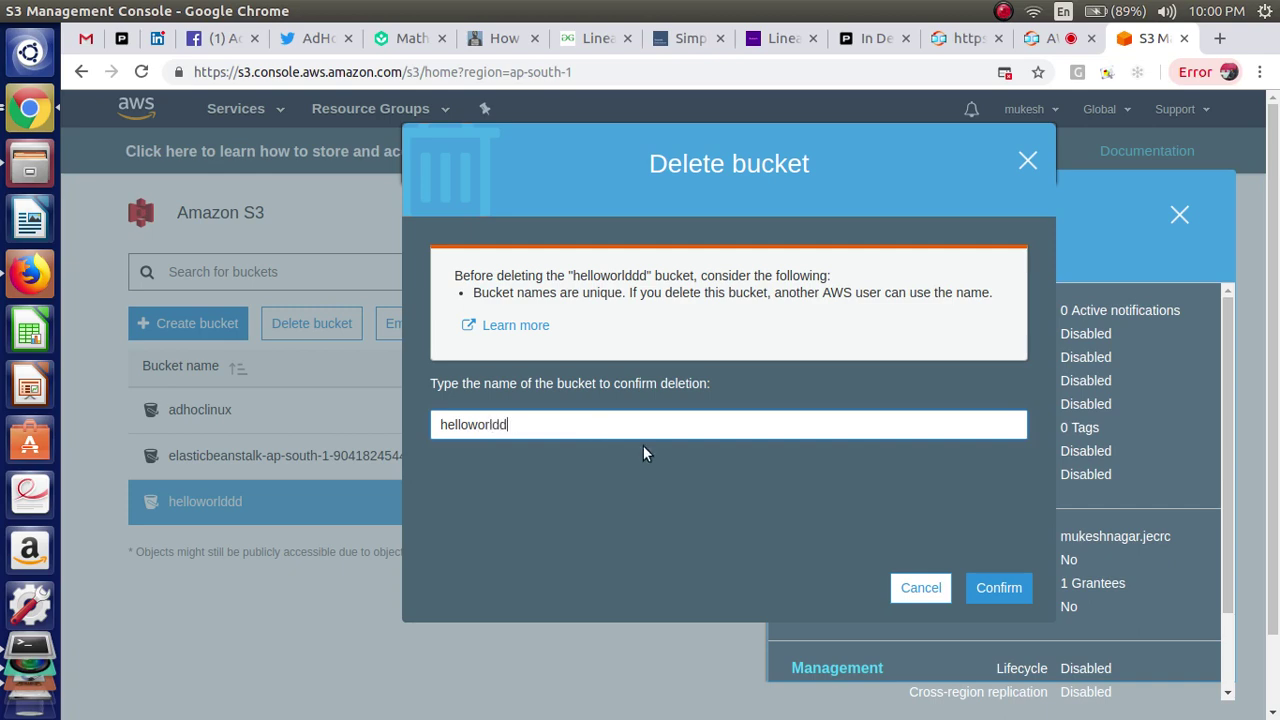
pyautogui.click(998, 588)
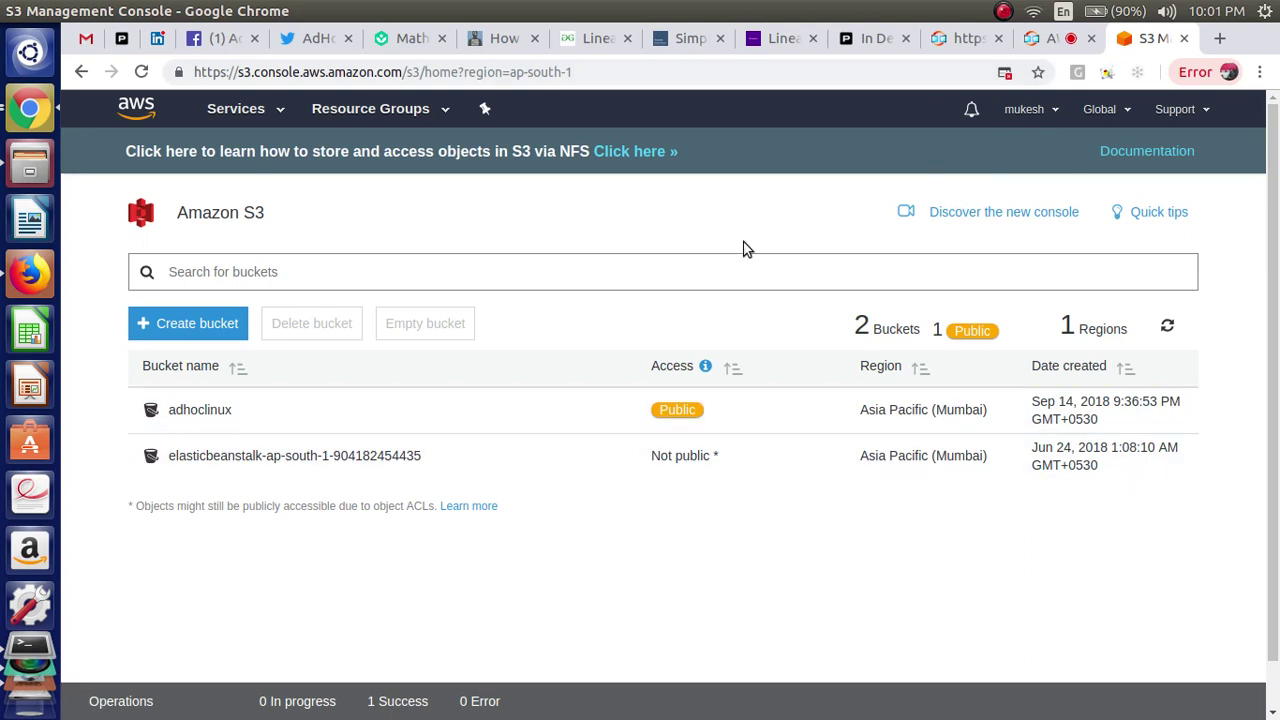
# - Open the static website hosting settings of the adhoclinux bucket and copy its endpoint URL
pyautogui.click(180, 410)
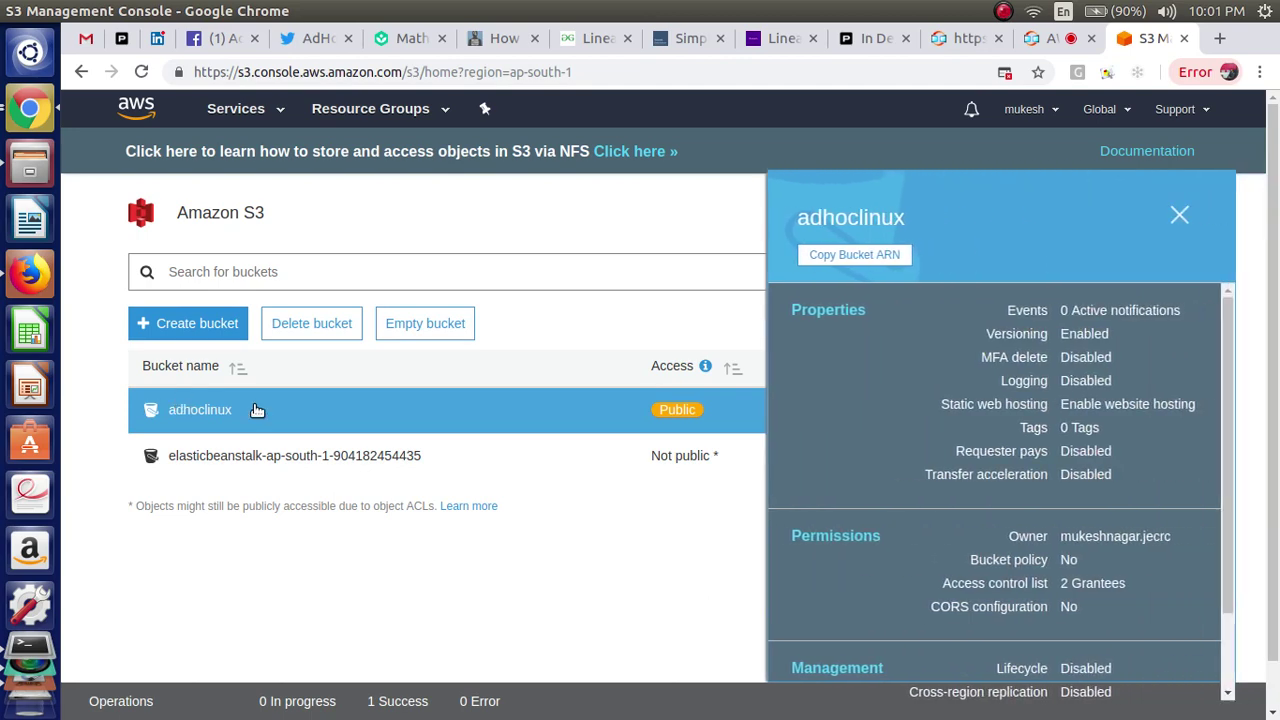
pyautogui.click(843, 322)
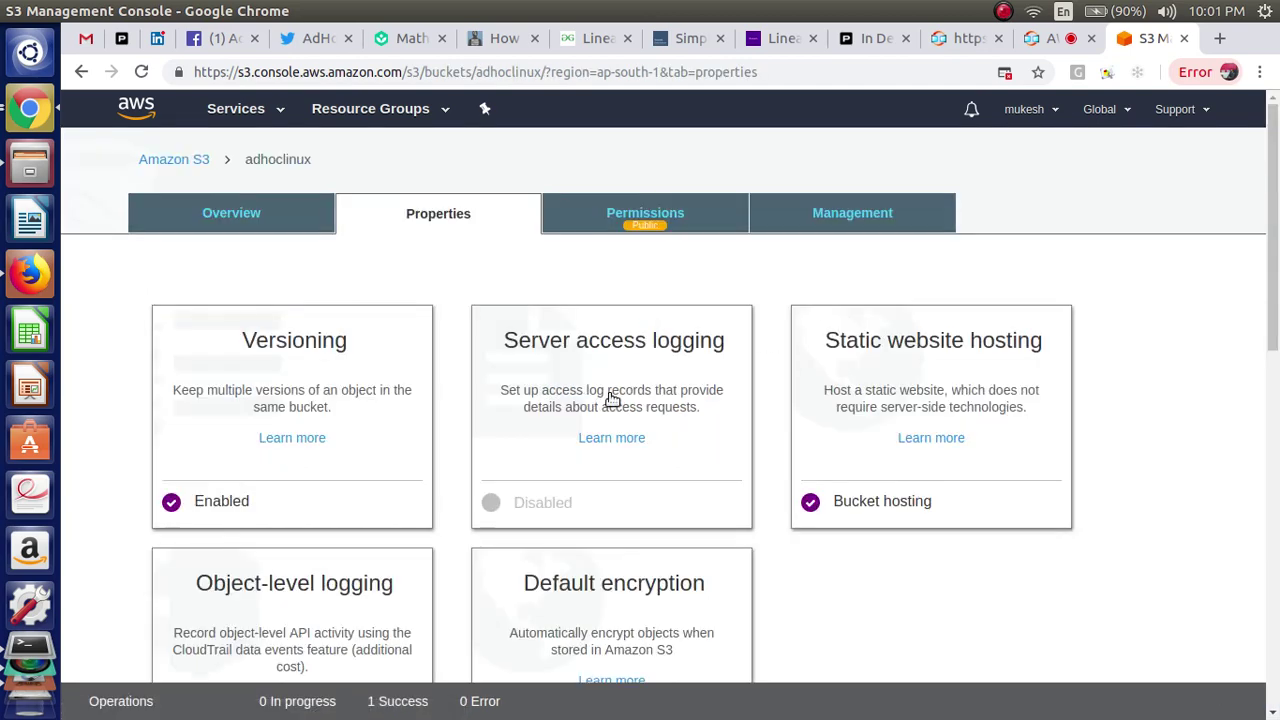
pyautogui.click(866, 415)
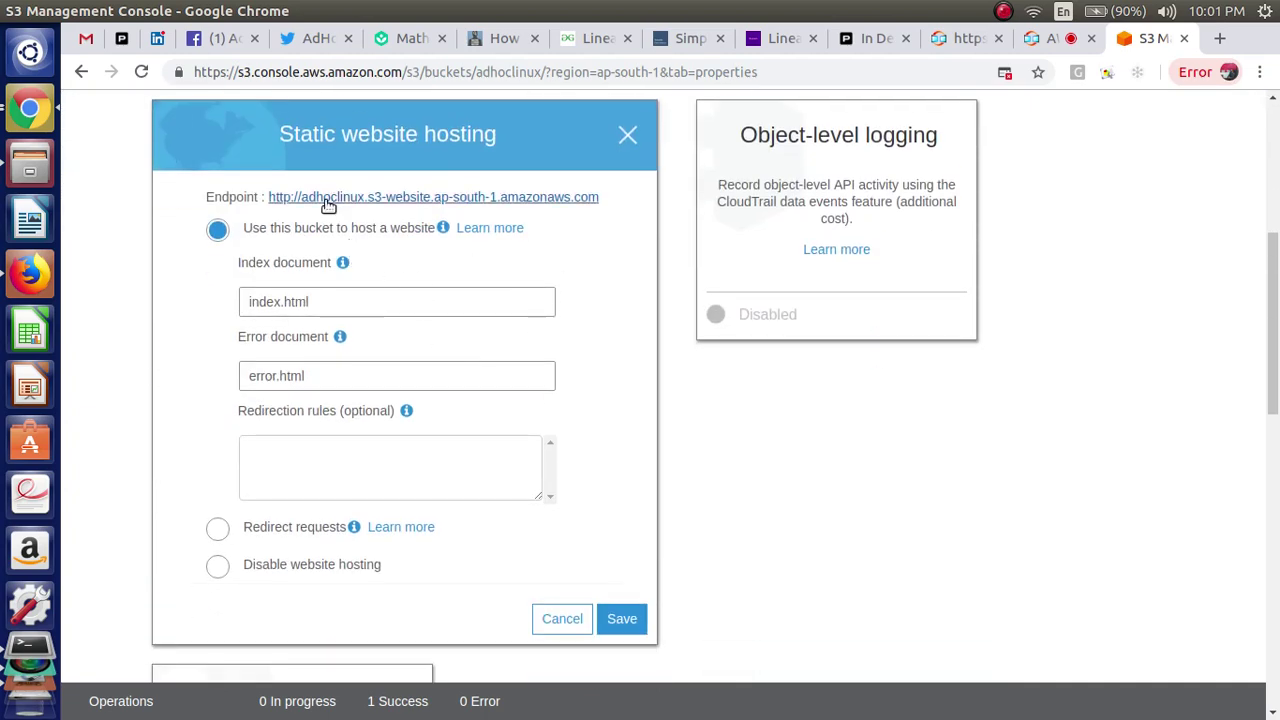
pyautogui.rightClick(328, 205)
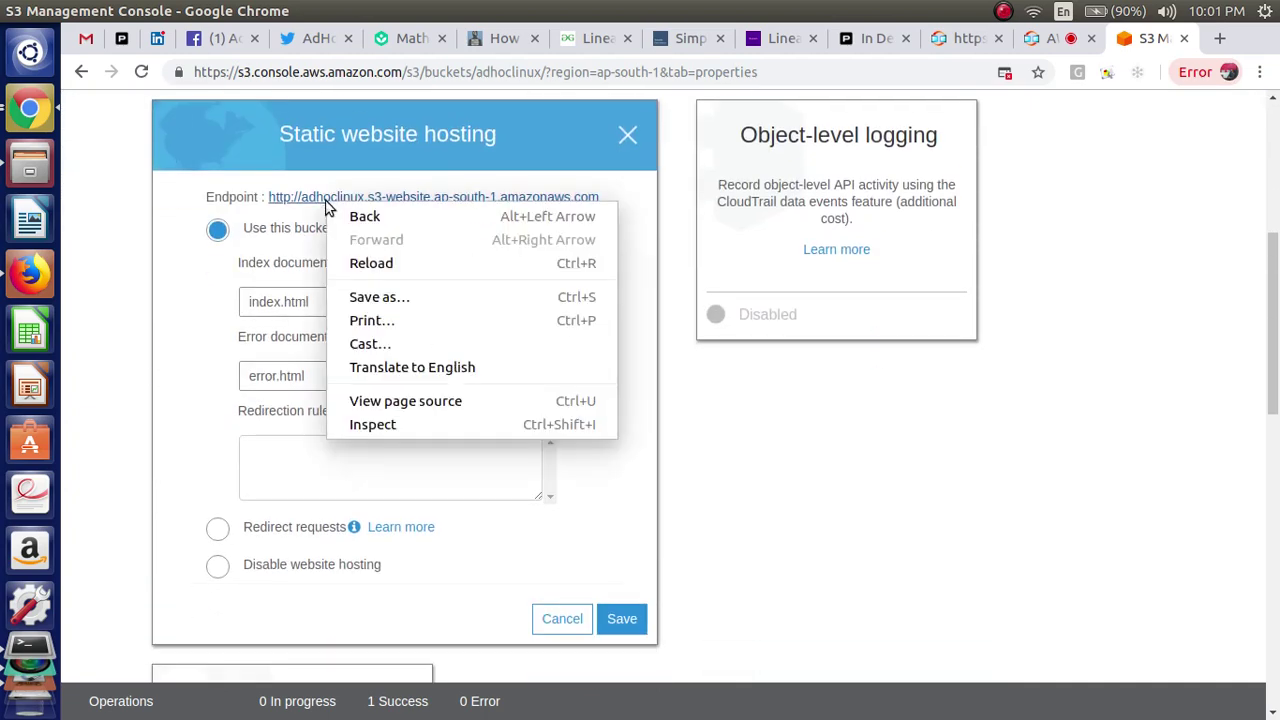
pyautogui.click(263, 199)
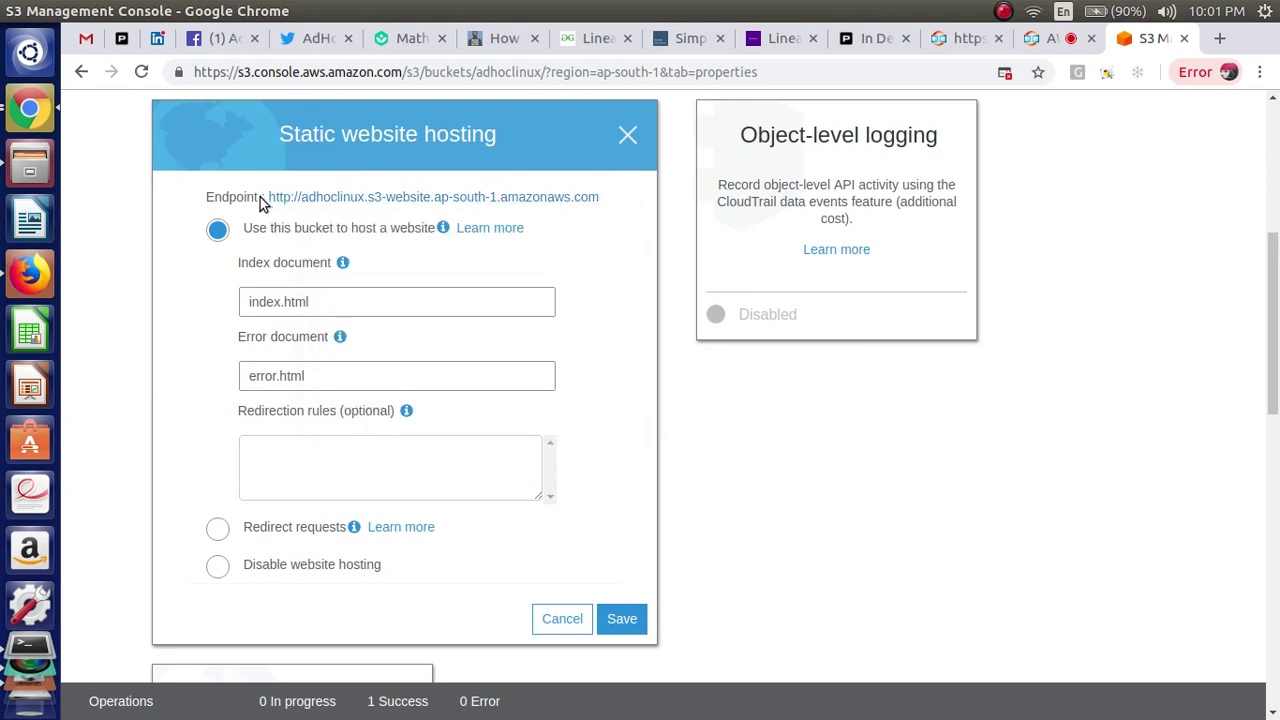
pyautogui.moveTo(264, 197); pyautogui.dragTo(602, 198)
pyautogui.rightClick(570, 196)
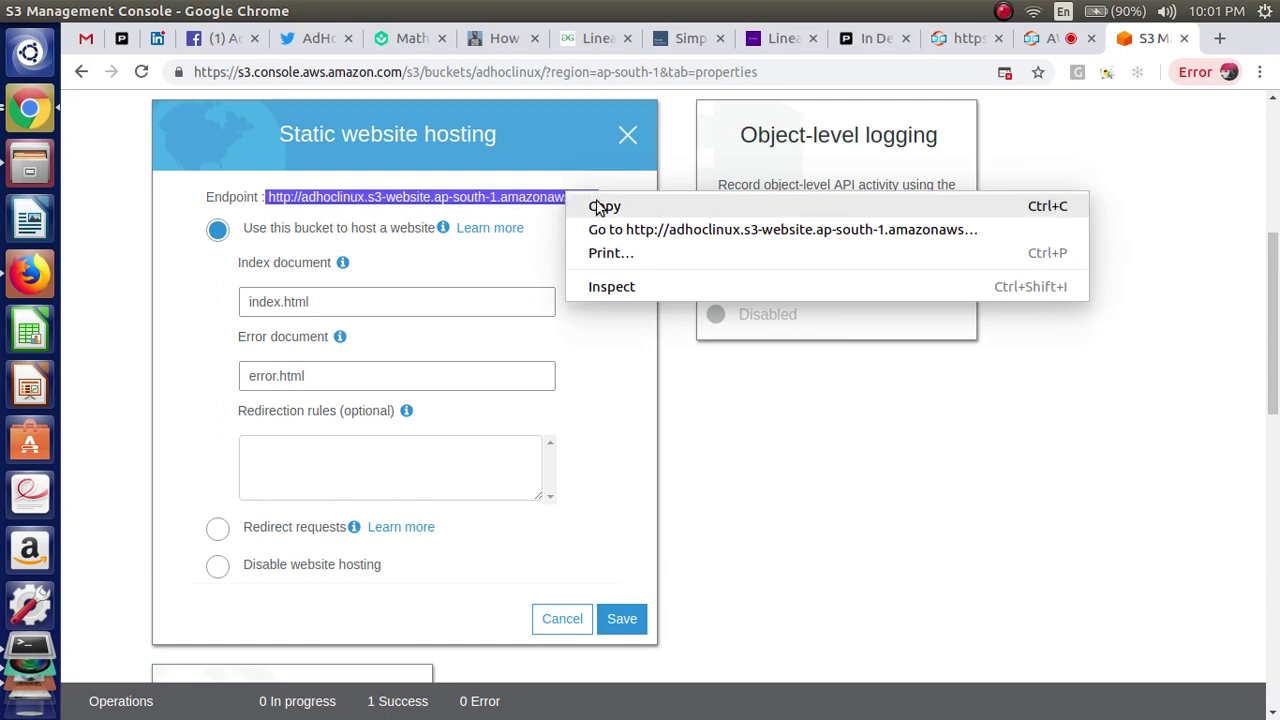
pyautogui.click(604, 210)
# - Switch to Firefox and load the copied adhoclinux website endpoint URL in a new tab
pyautogui.click(29, 288)
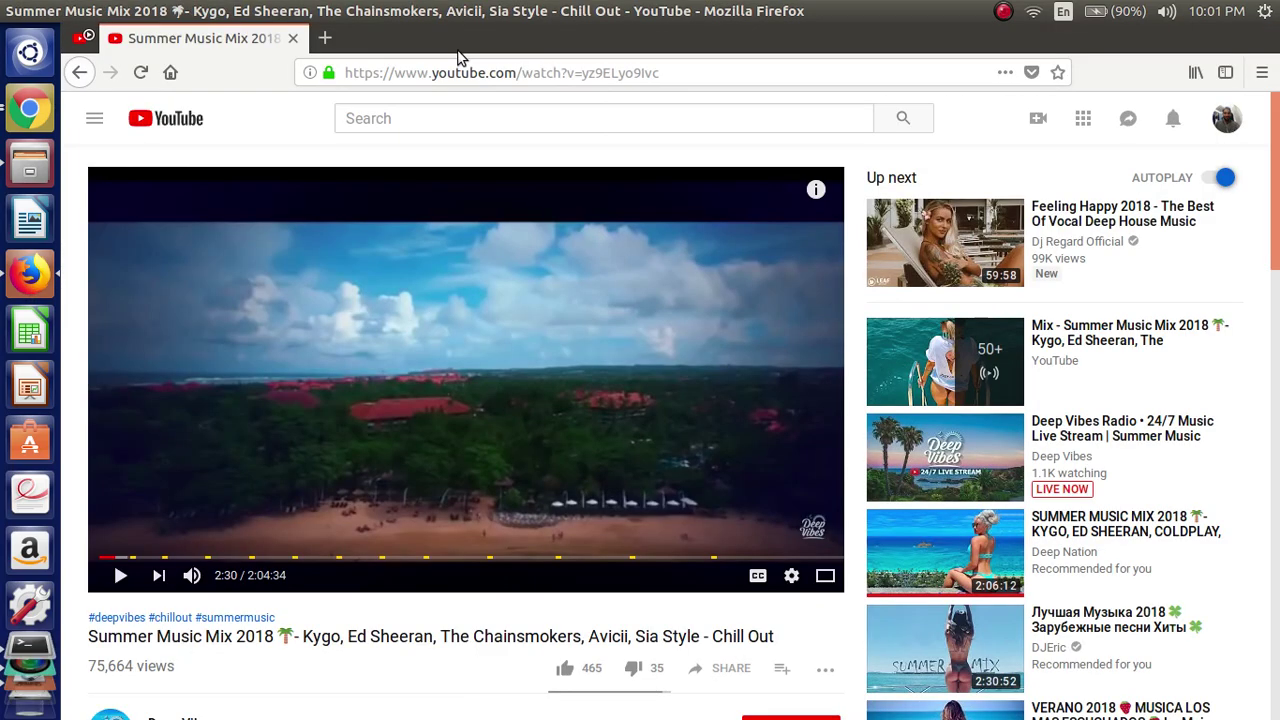
pyautogui.click(336, 42)
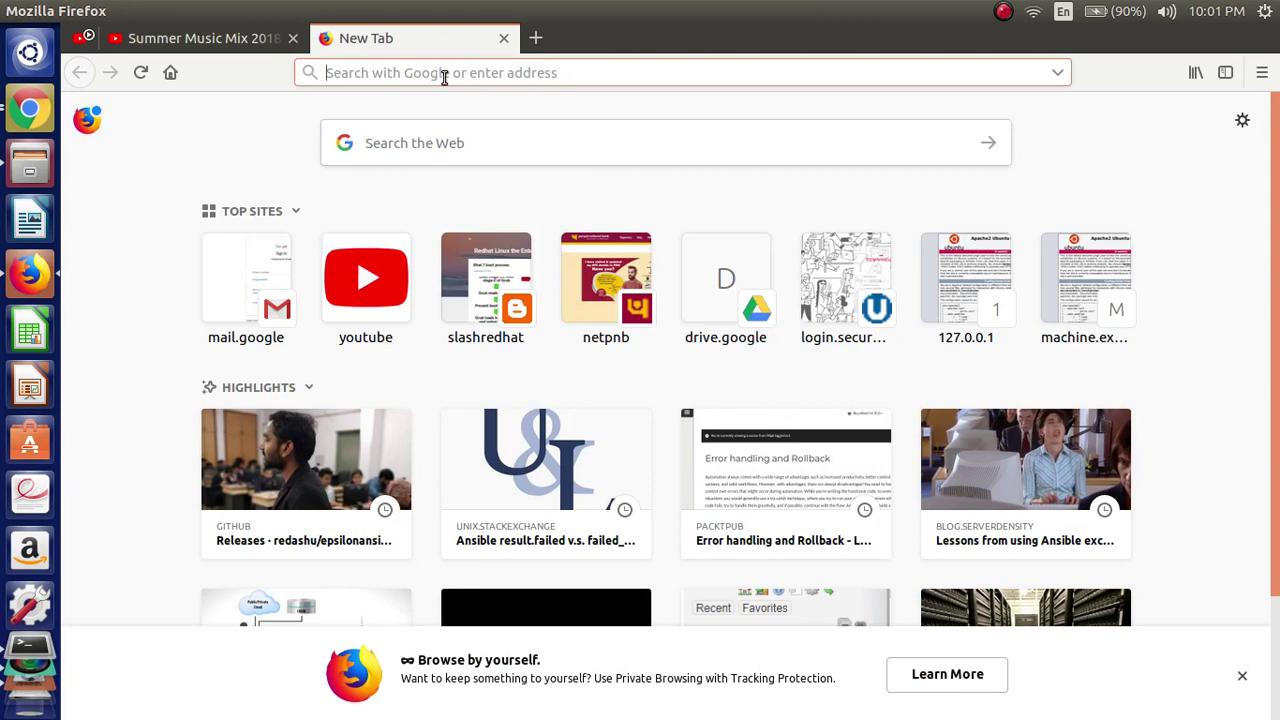
pyautogui.hotkey('ctrl', 'v')
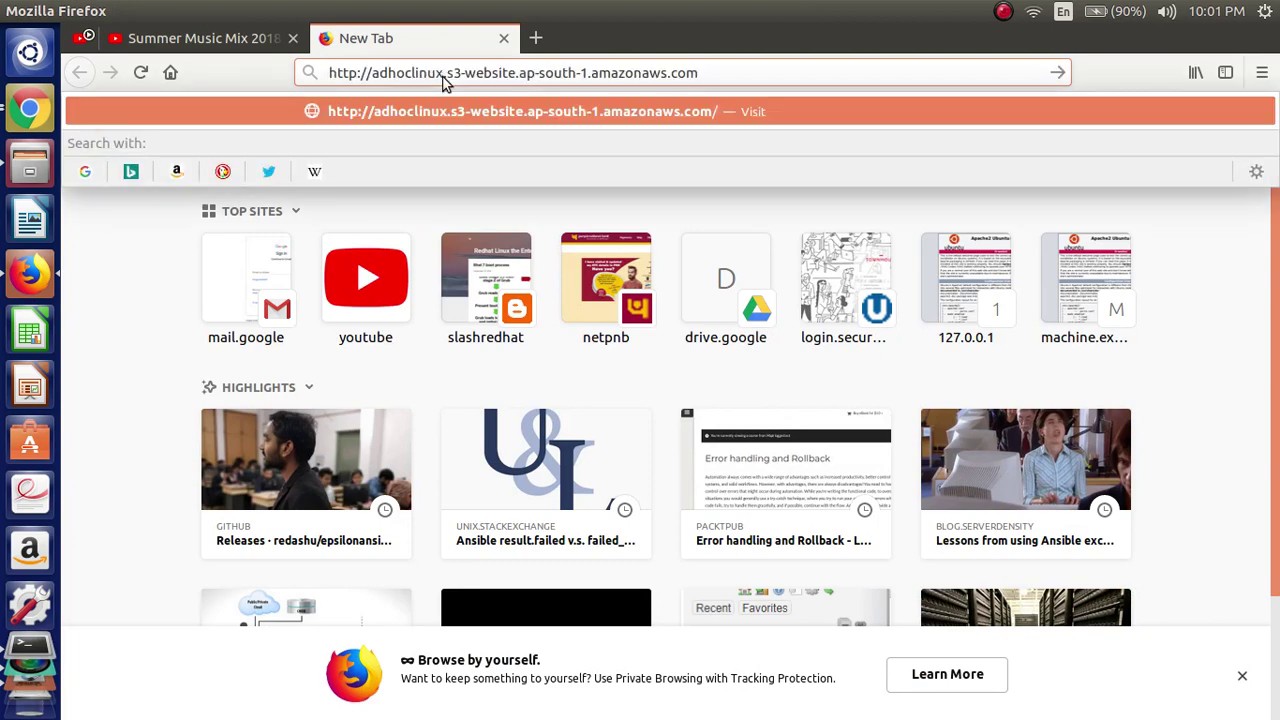
pyautogui.press('Return')
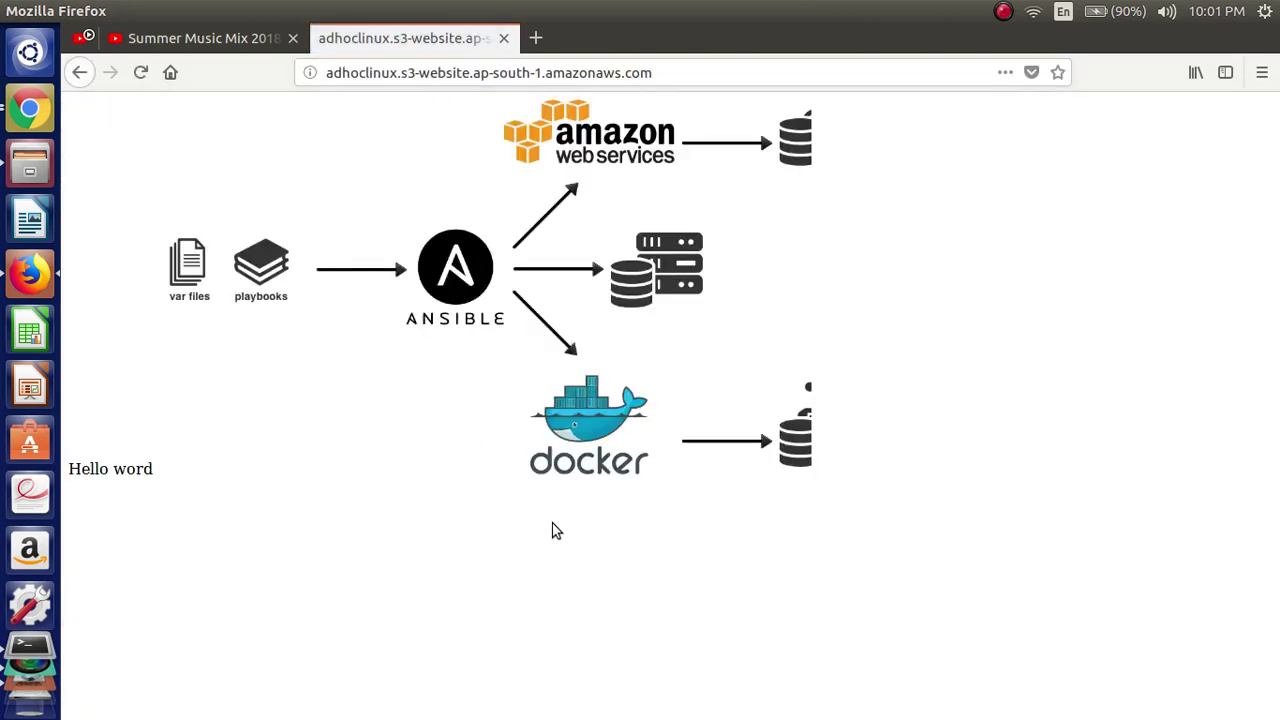
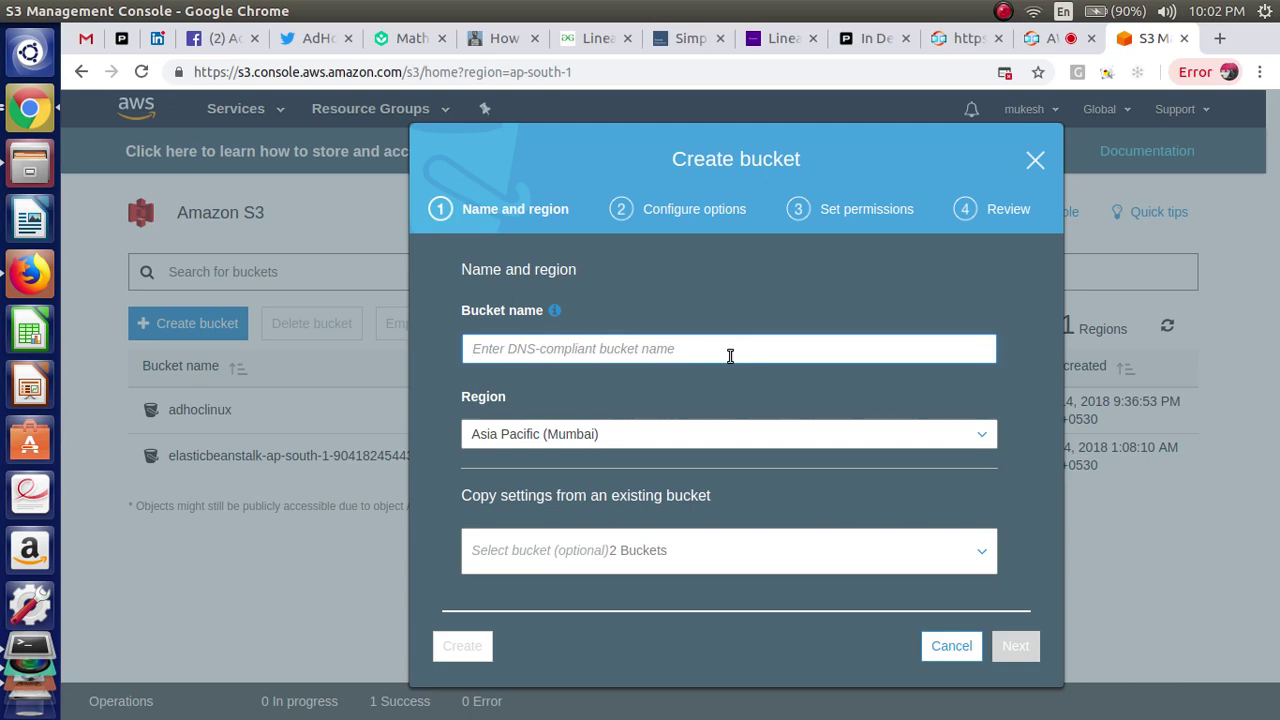
# - Create a bucket named hpdncc in Asia Pacific (Mumbai), keeping the default options and permissions
pyautogui.write('dncc')
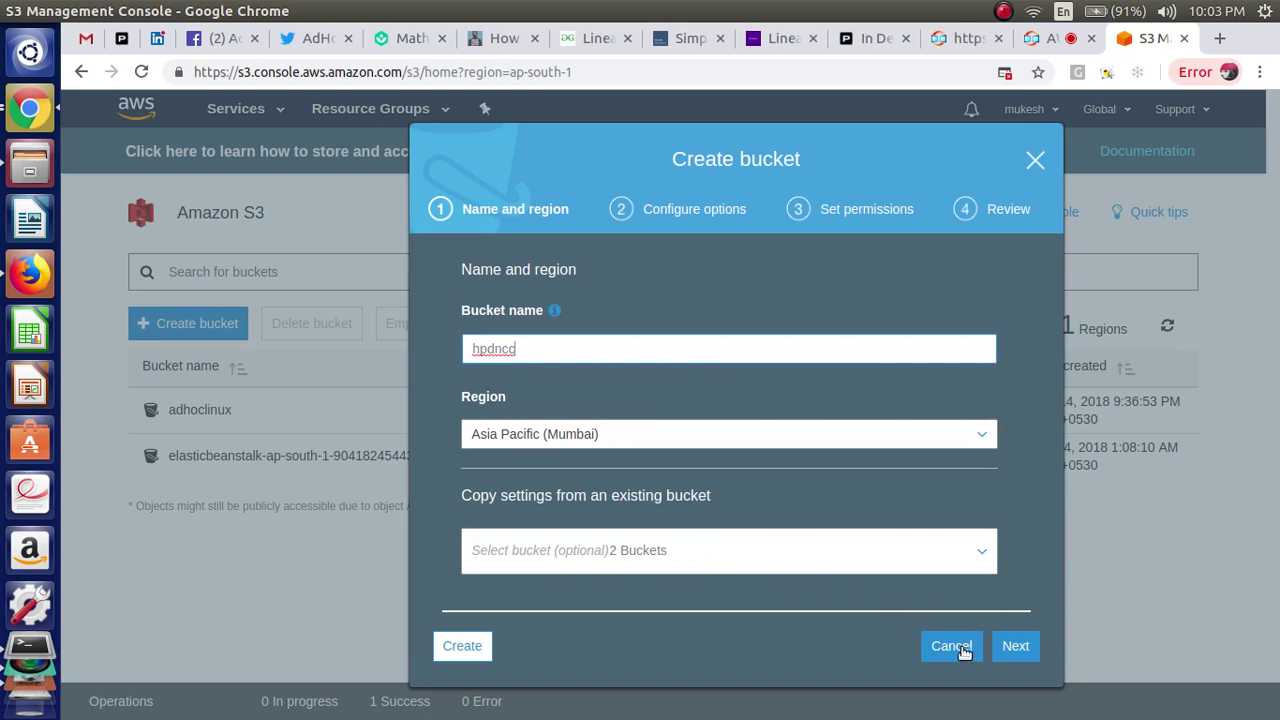
pyautogui.click(1015, 646)
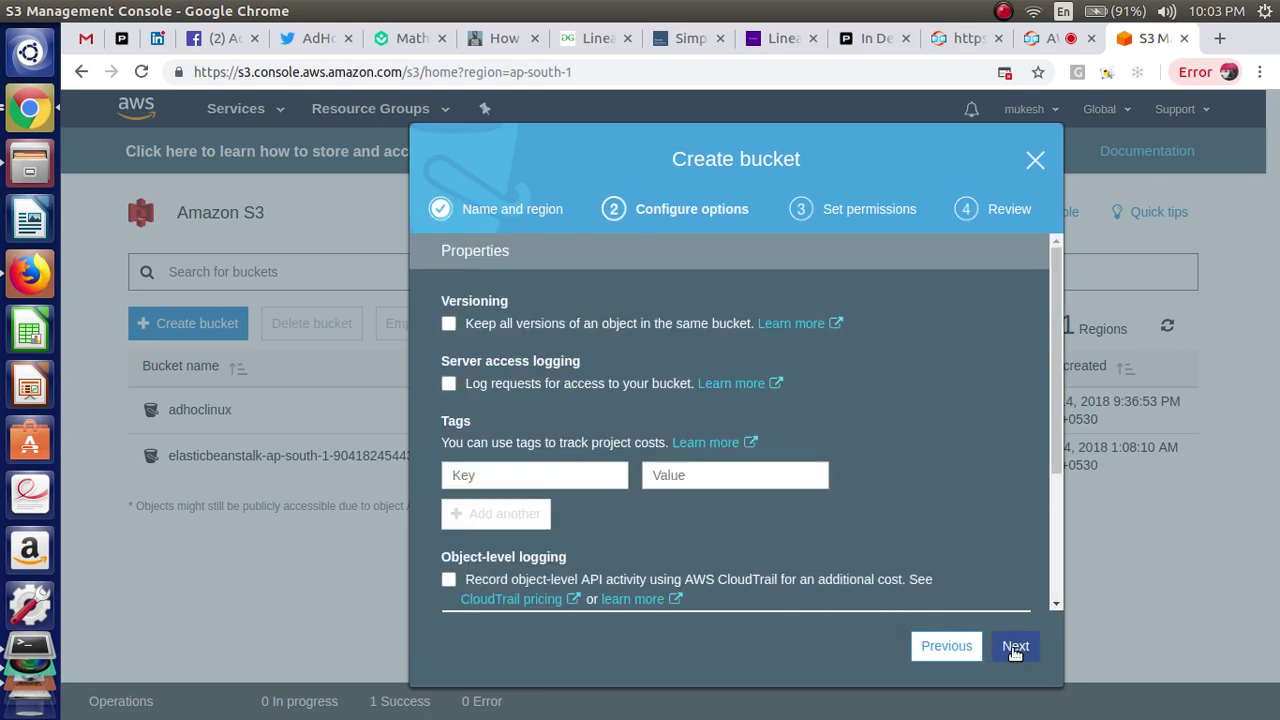
pyautogui.moveTo(1062, 362); pyautogui.dragTo(1055, 603)
pyautogui.click(1018, 652)
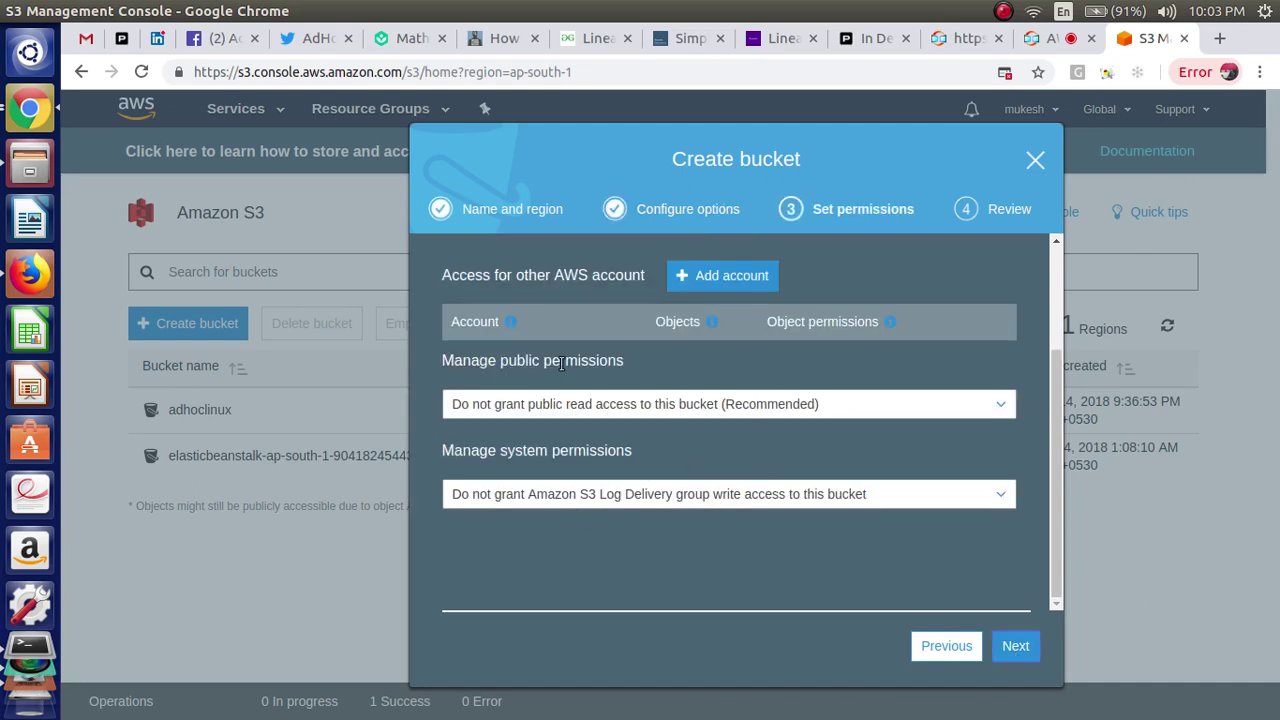
pyautogui.click(1012, 652)
pyautogui.click(1012, 652)
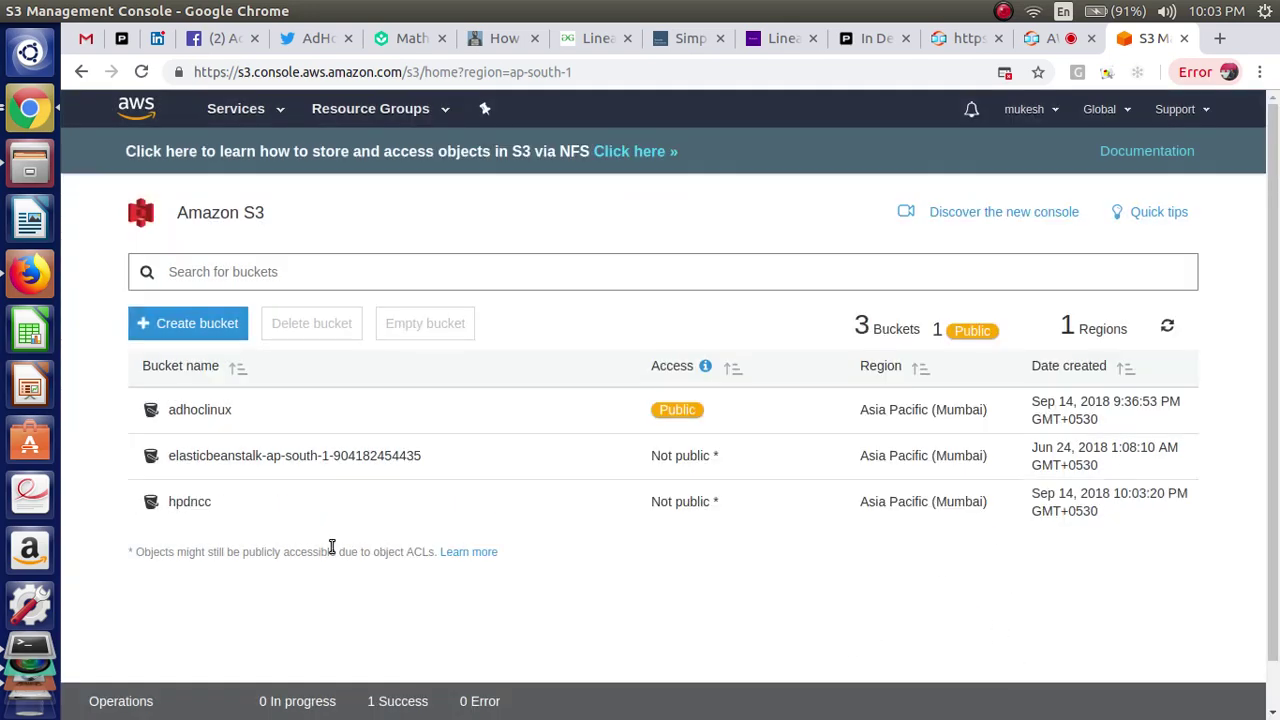
# - Create a folder named up in the hpdncc bucket with encryption set to None (Use bucket settings)
pyautogui.click(186, 503)
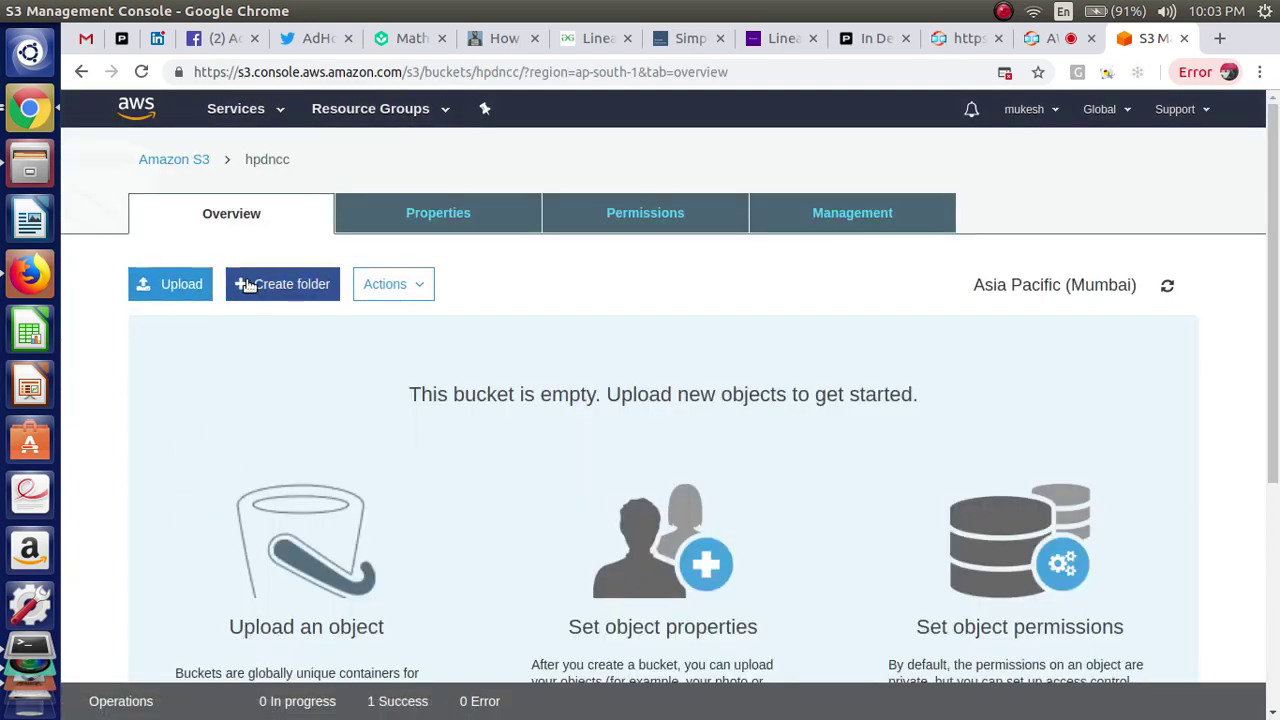
pyautogui.click(280, 289)
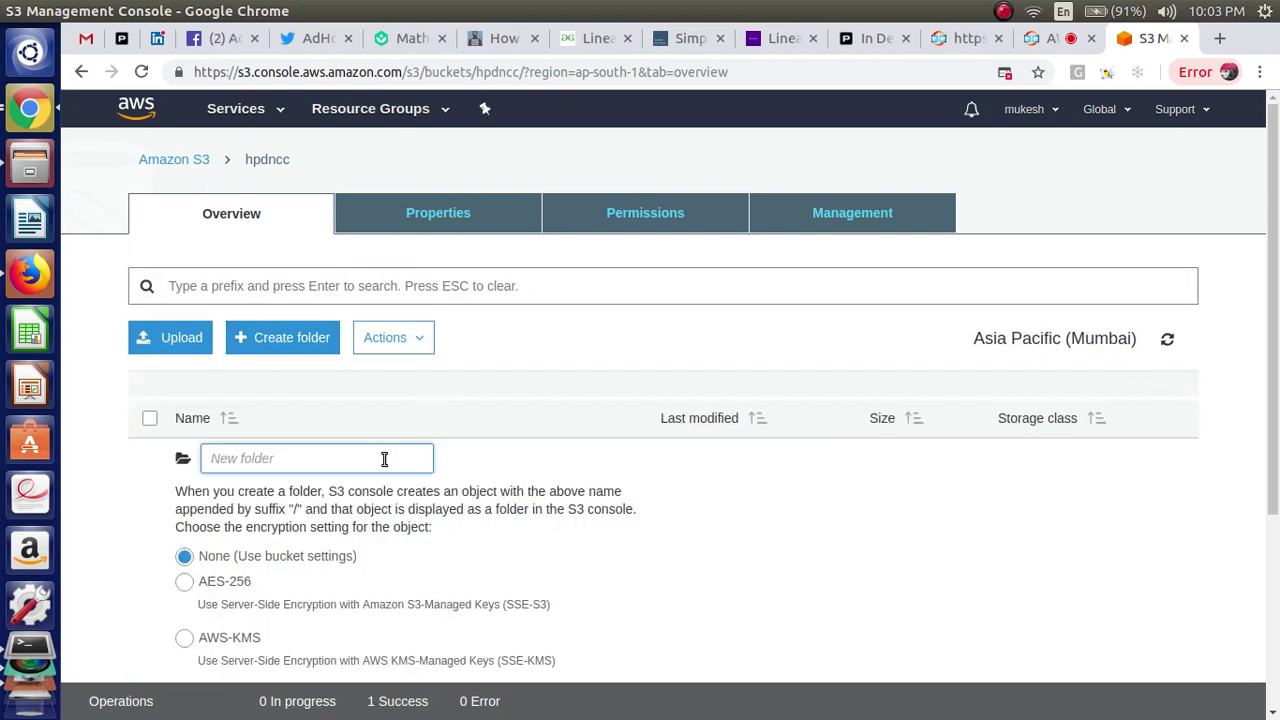
pyautogui.write('up')
pyautogui.scroll(-3, 415, 470)
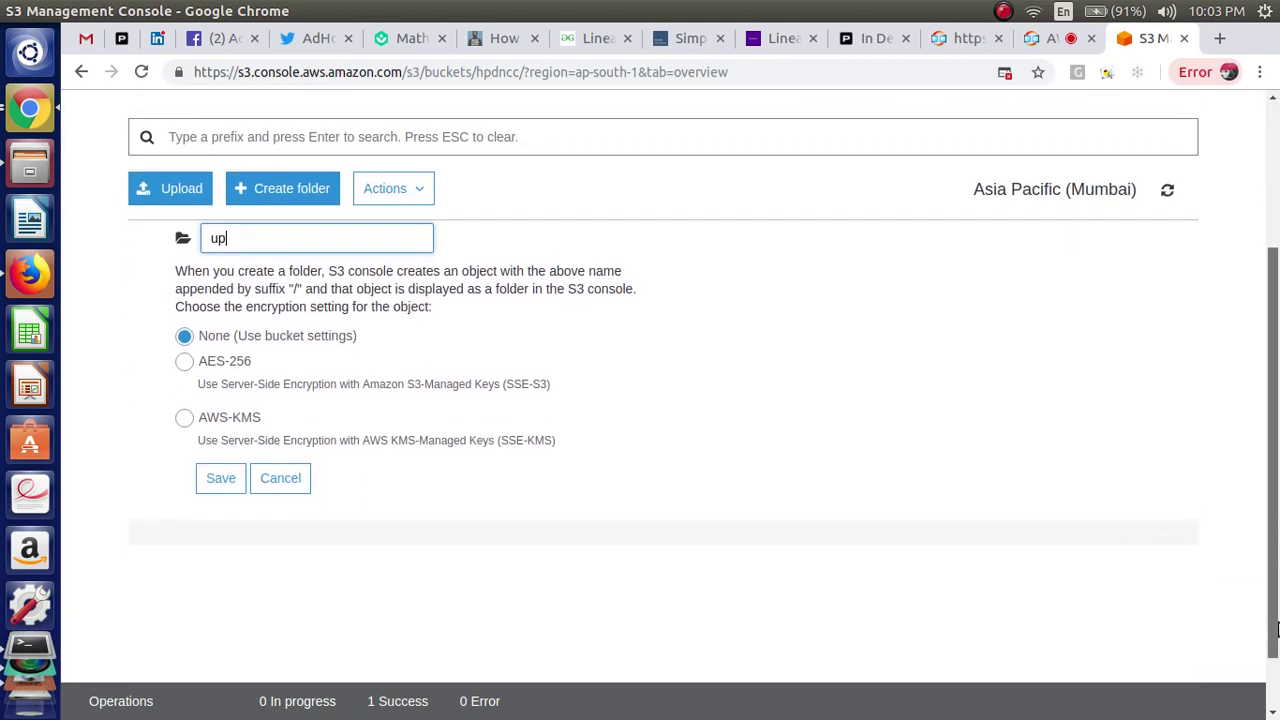
pyautogui.click(184, 362)
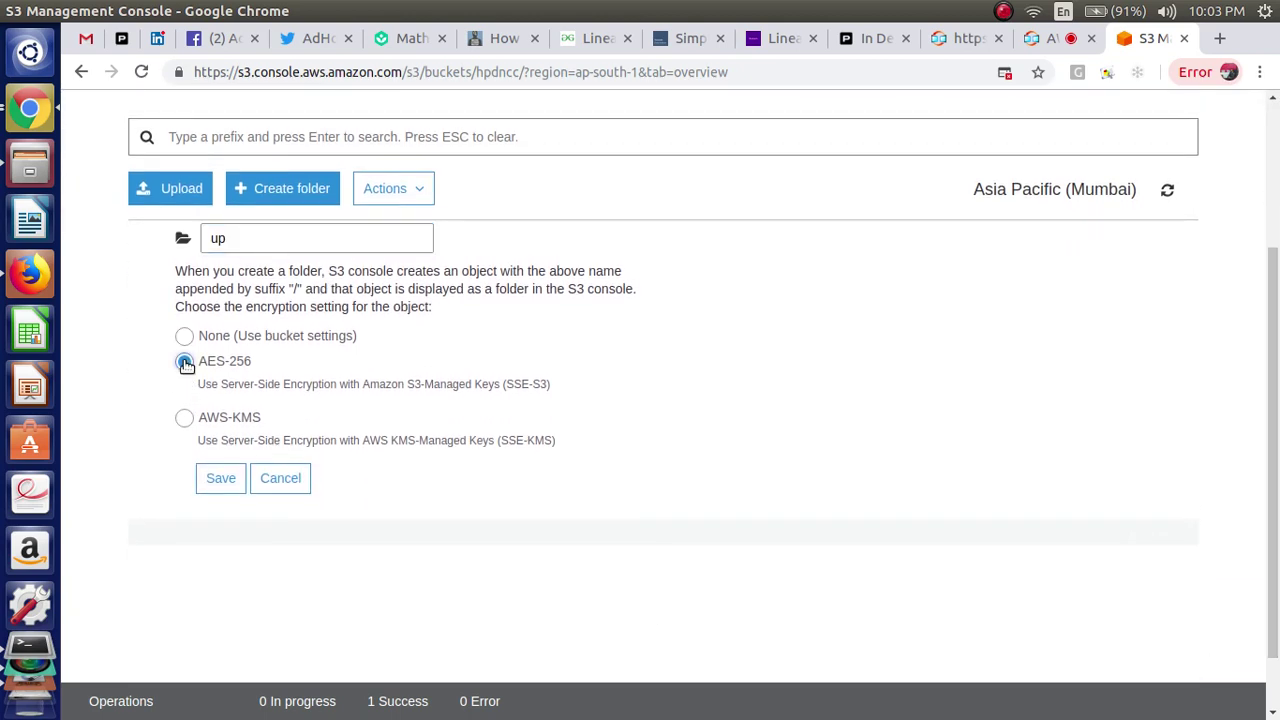
pyautogui.click(184, 336)
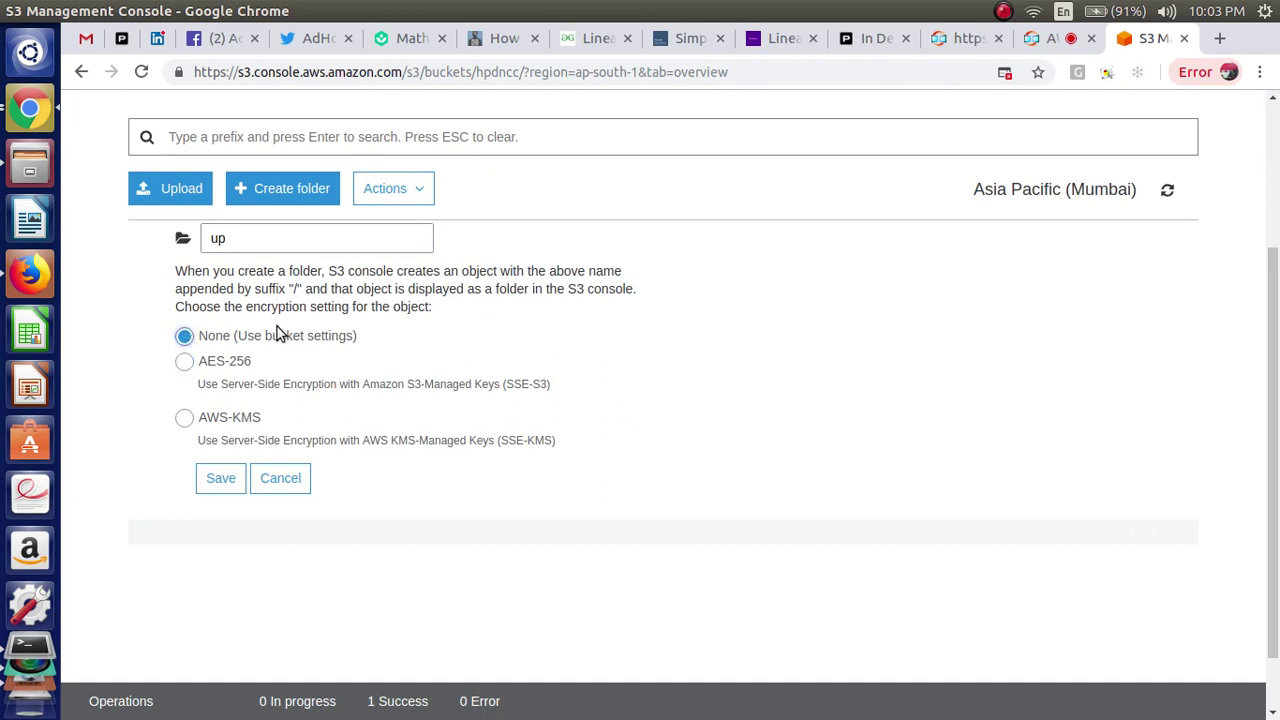
pyautogui.click(224, 478)
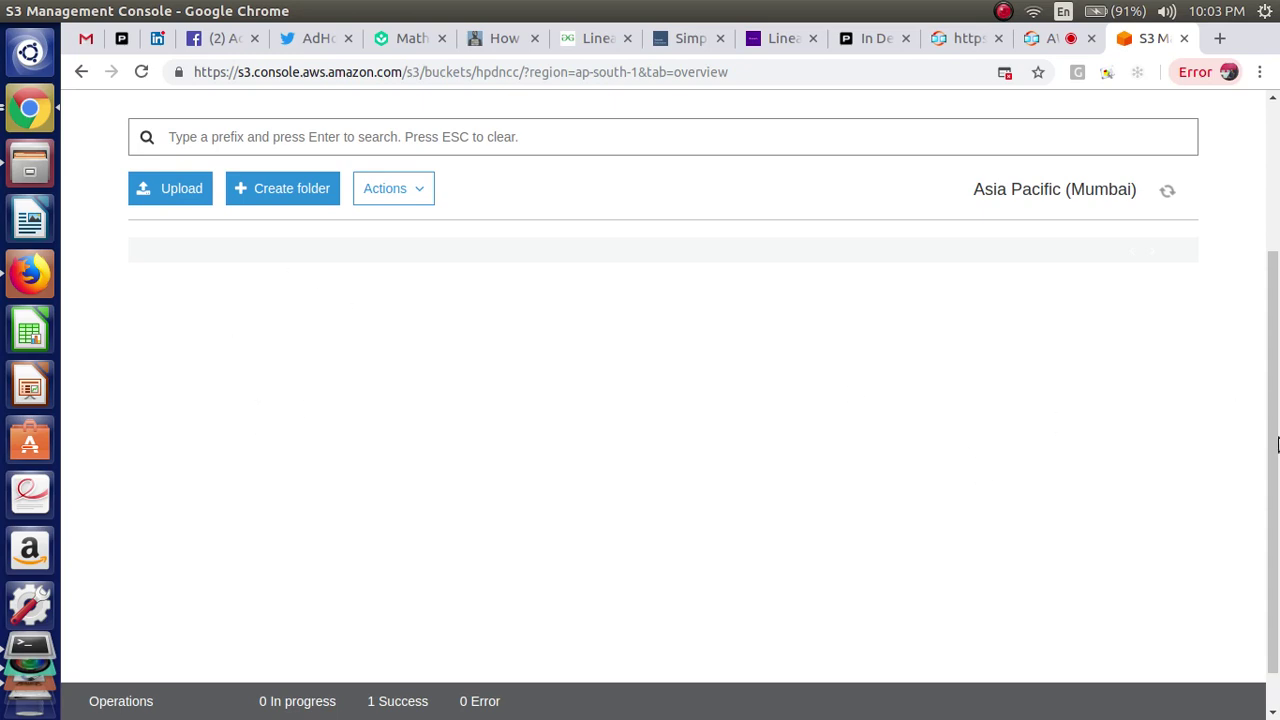
pyautogui.scroll(3, 245, 181)
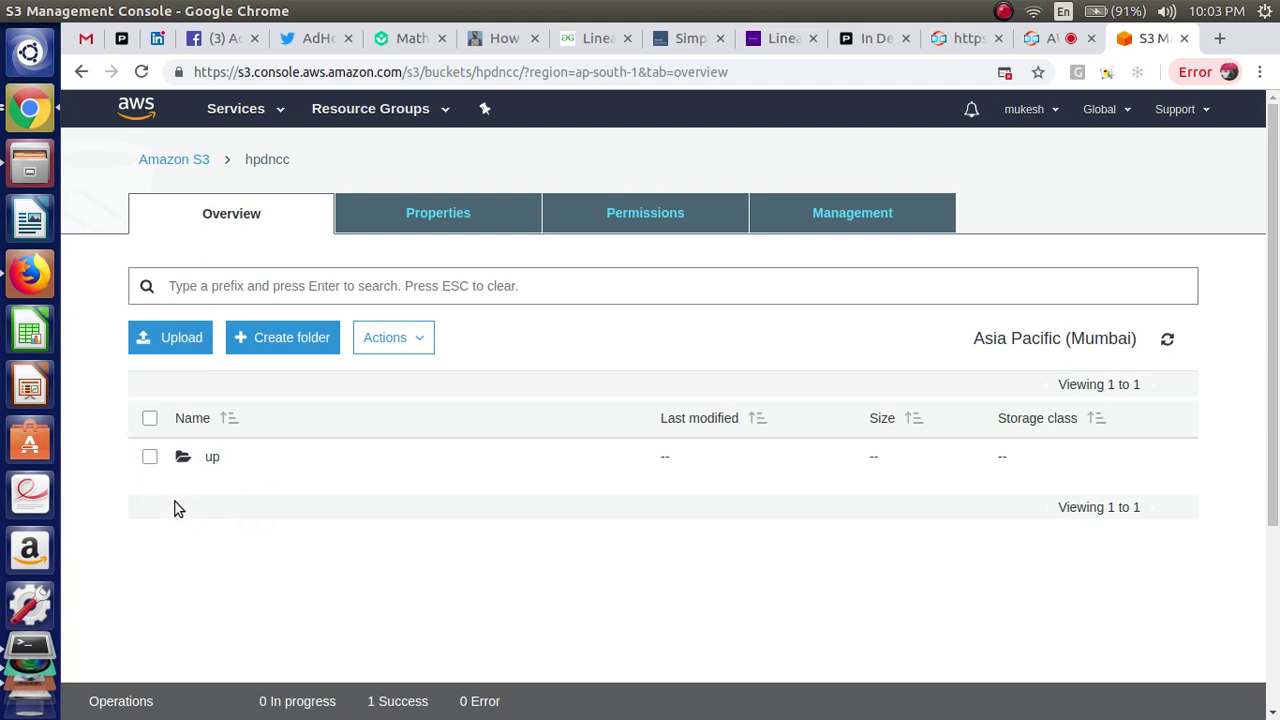
# - Look inside the up folder and the hpdncc bucket, and return to the bucket list
pyautogui.click(211, 458)
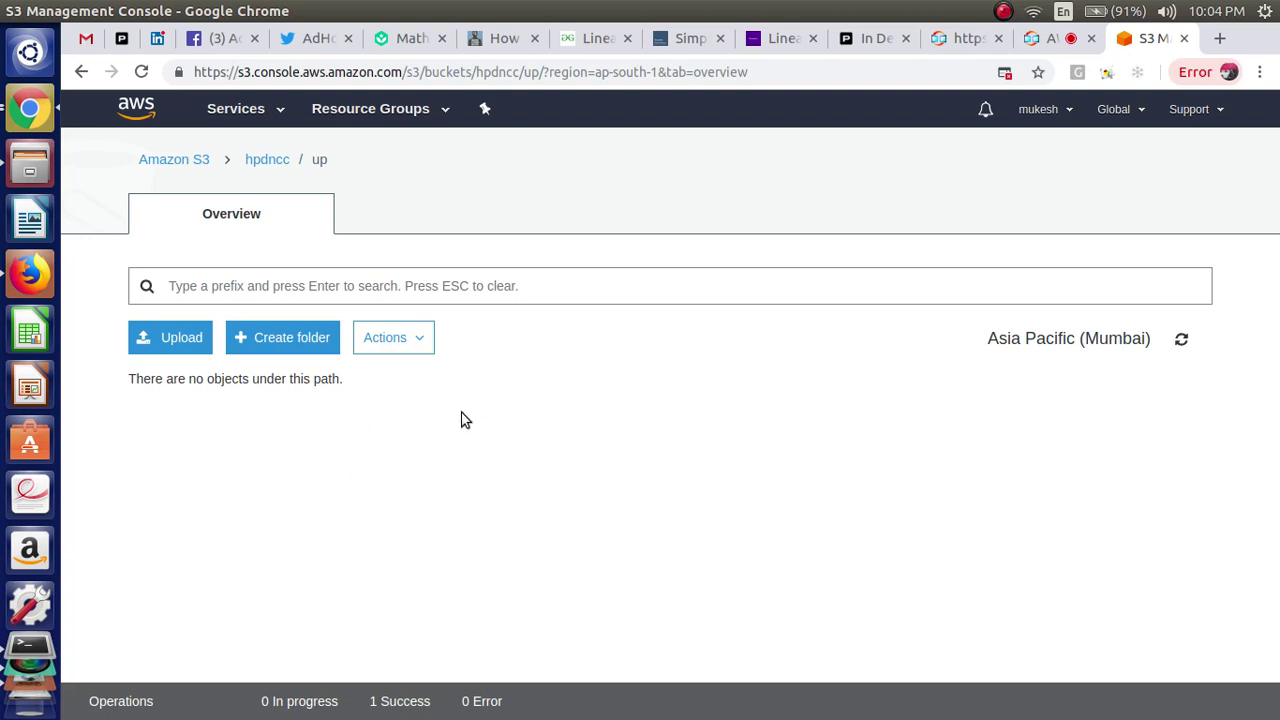
pyautogui.click(260, 164)
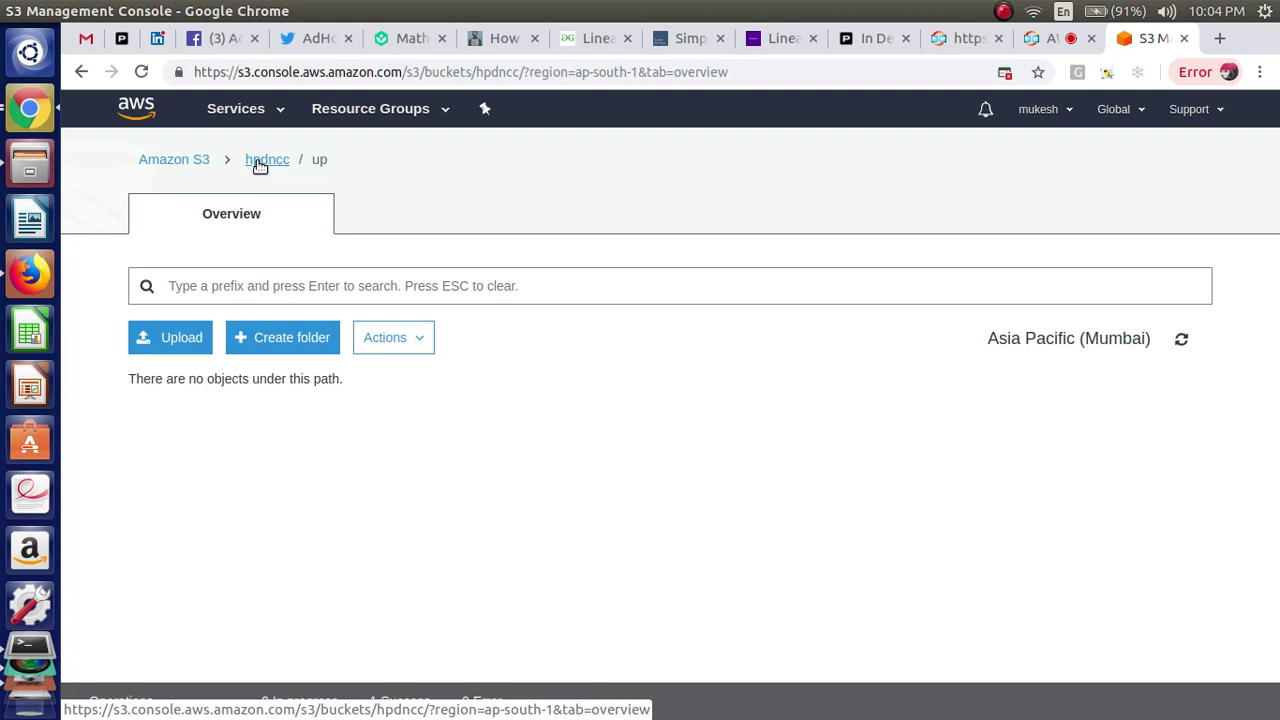
pyautogui.click(197, 159)
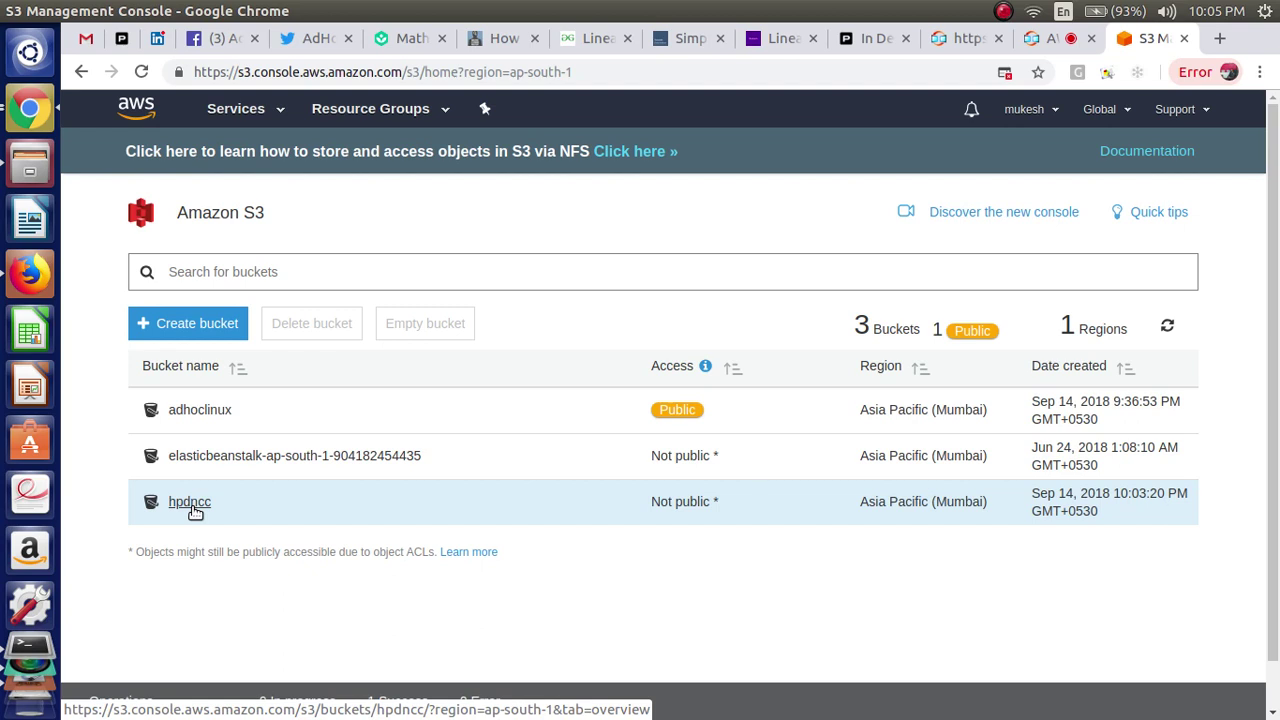
pyautogui.click(191, 506)
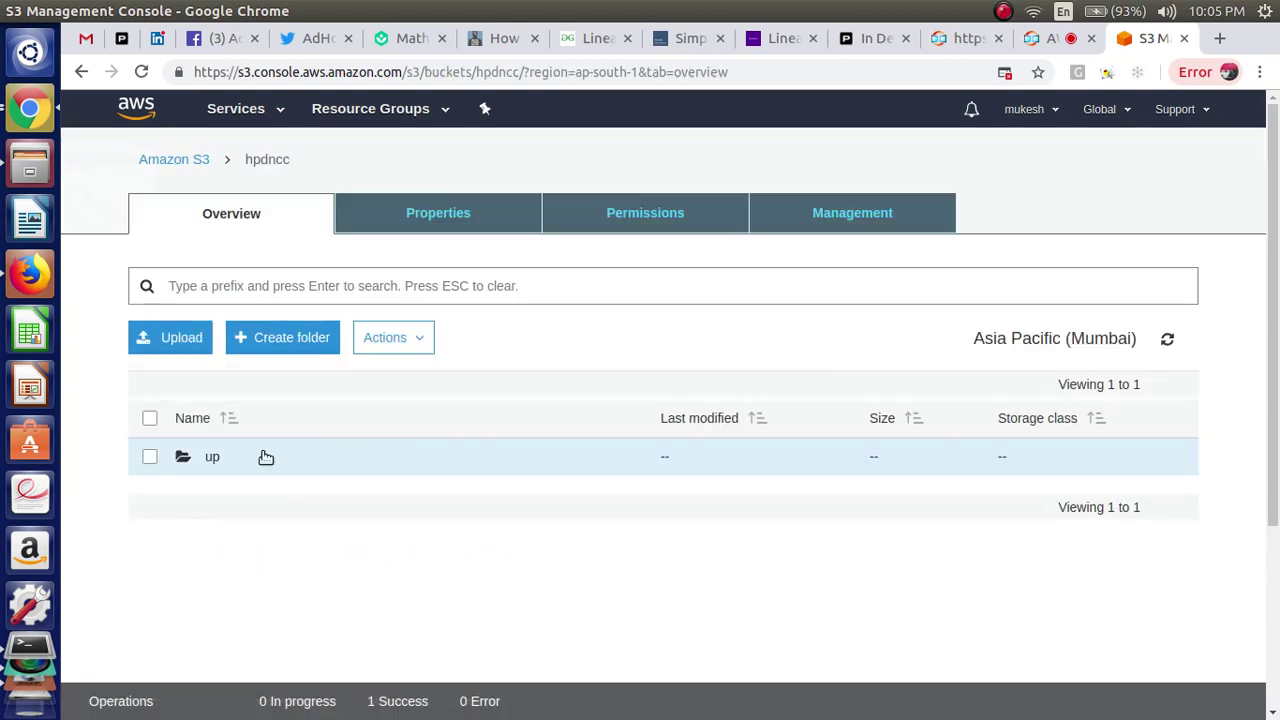
pyautogui.click(150, 160)
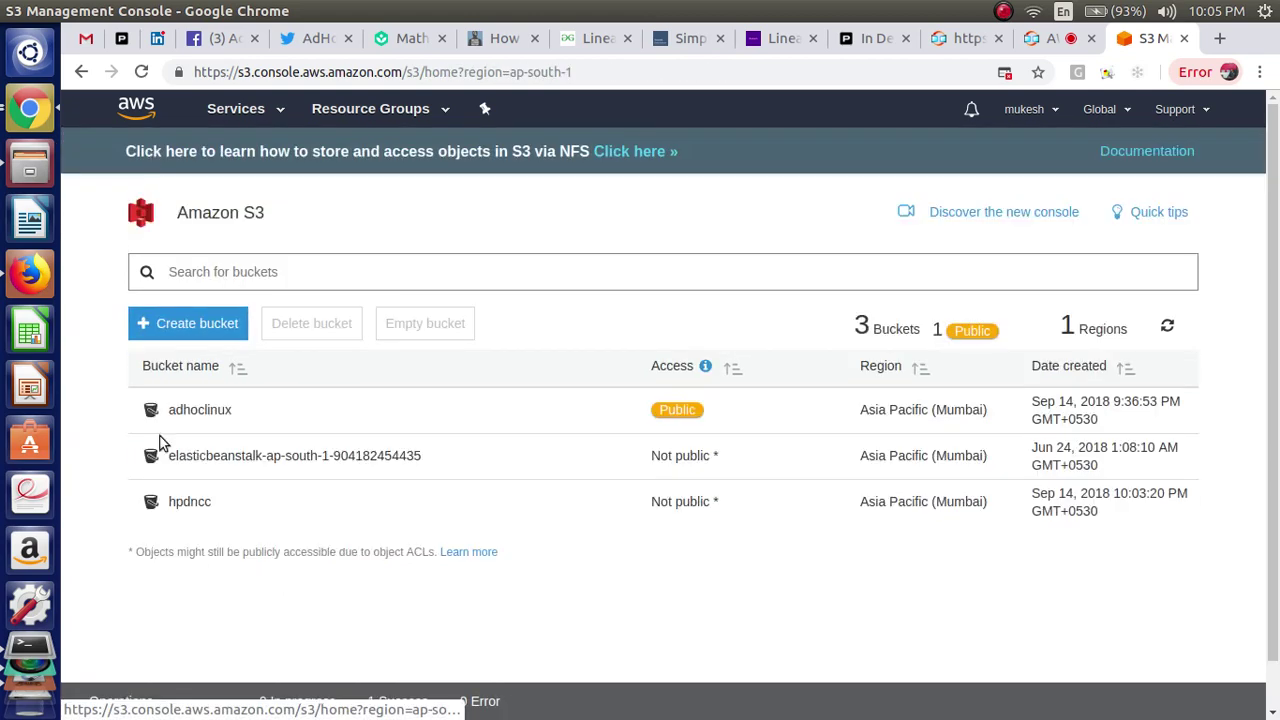
# - Delete the hpdncc bucket from the bucket list, entering its name to confirm the deletion
pyautogui.click(152, 506)
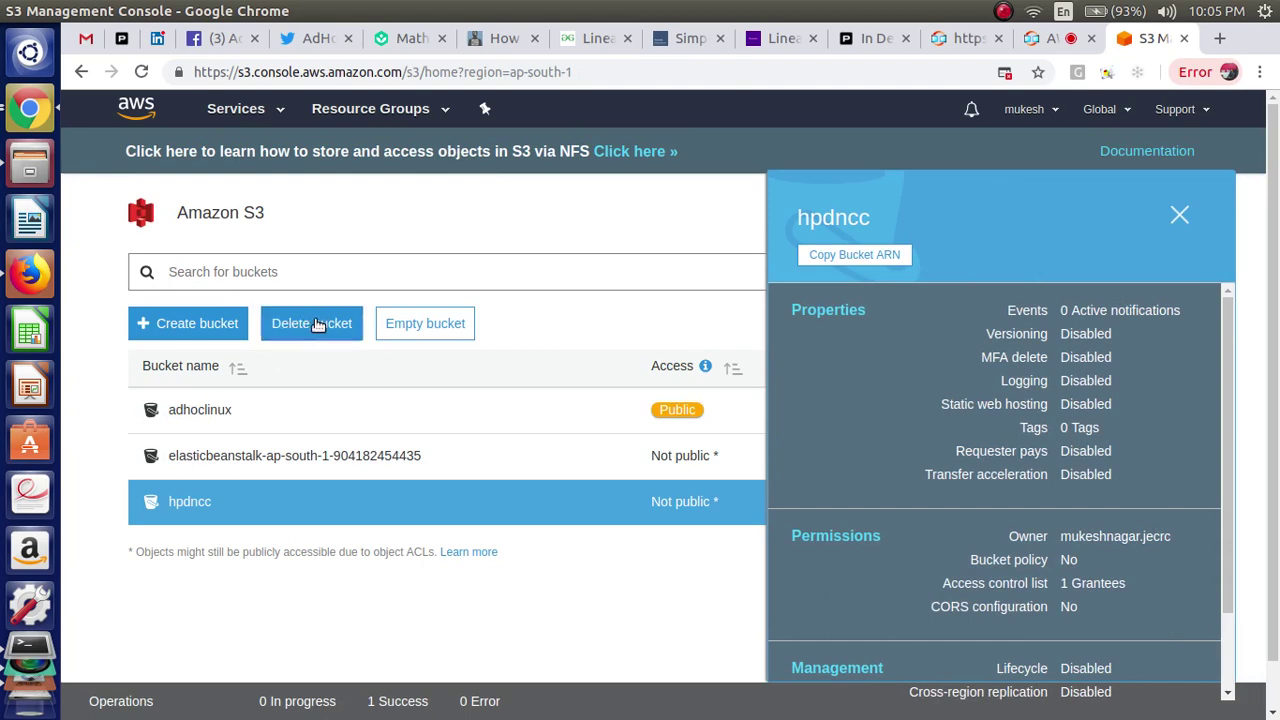
pyautogui.click(315, 323)
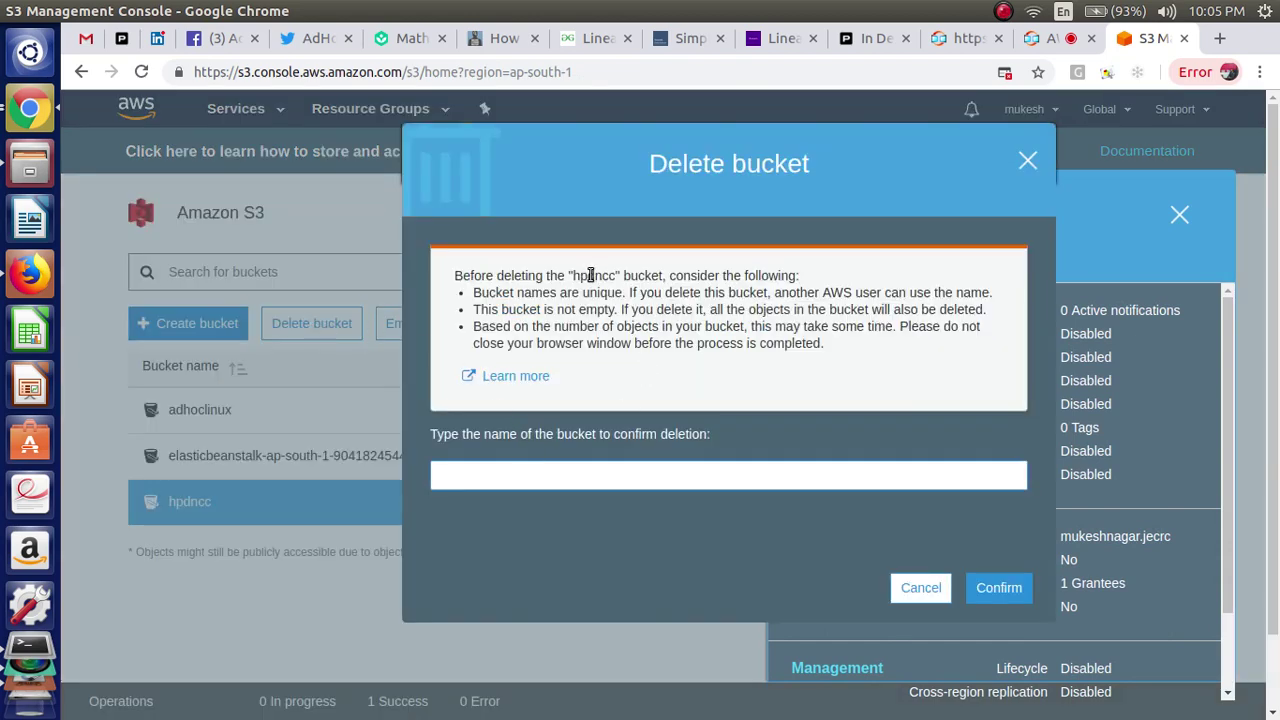
pyautogui.moveTo(572, 279); pyautogui.dragTo(616, 279)
pyautogui.hotkey('ctrl', 'c')
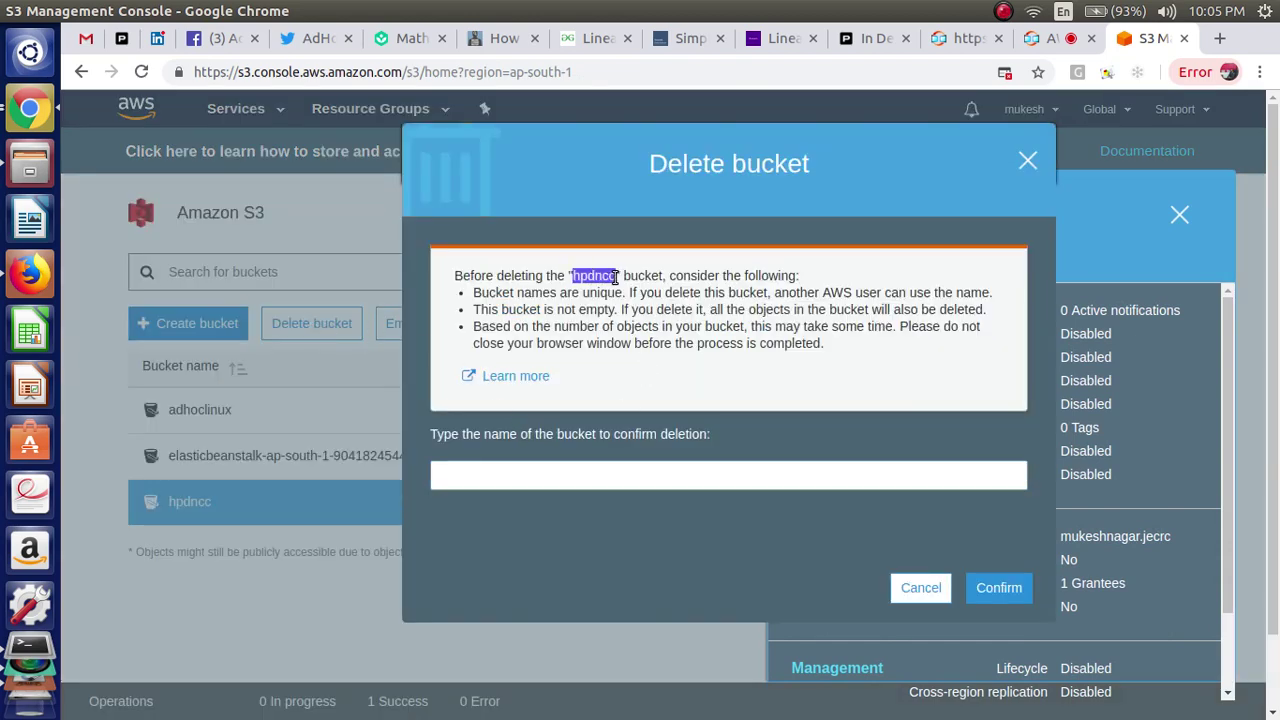
pyautogui.click(523, 472)
pyautogui.hotkey('ctrl', 'v')
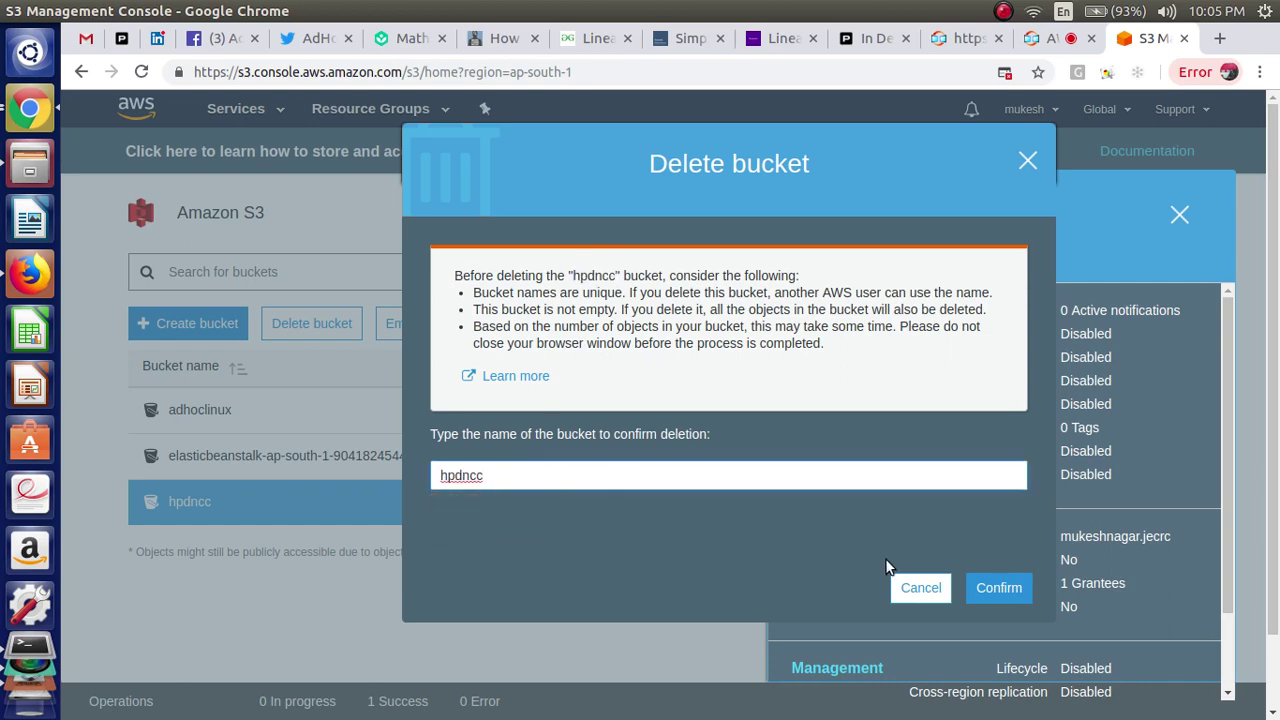
pyautogui.click(1005, 588)
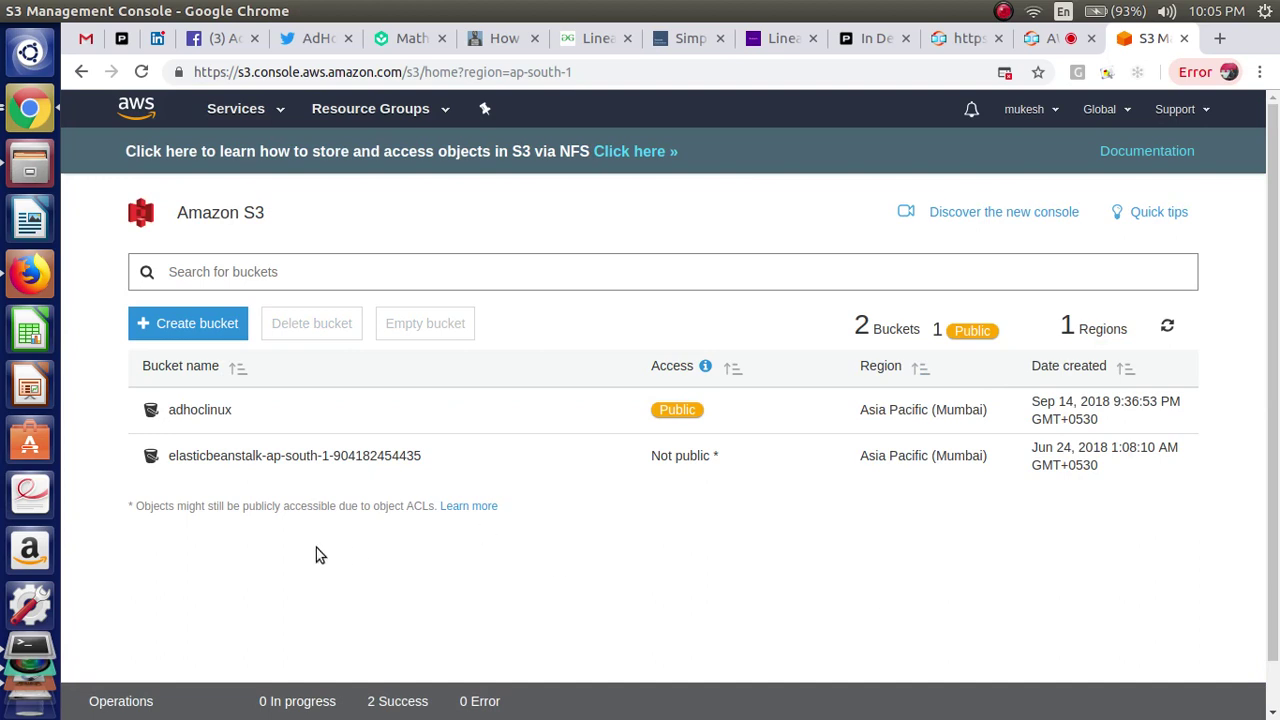
# - Switch to MyPaint, maximize its window and handwrite "Size → mount → Bucket" below the URL notes
pyautogui.hotkey('alt', 'Tab')
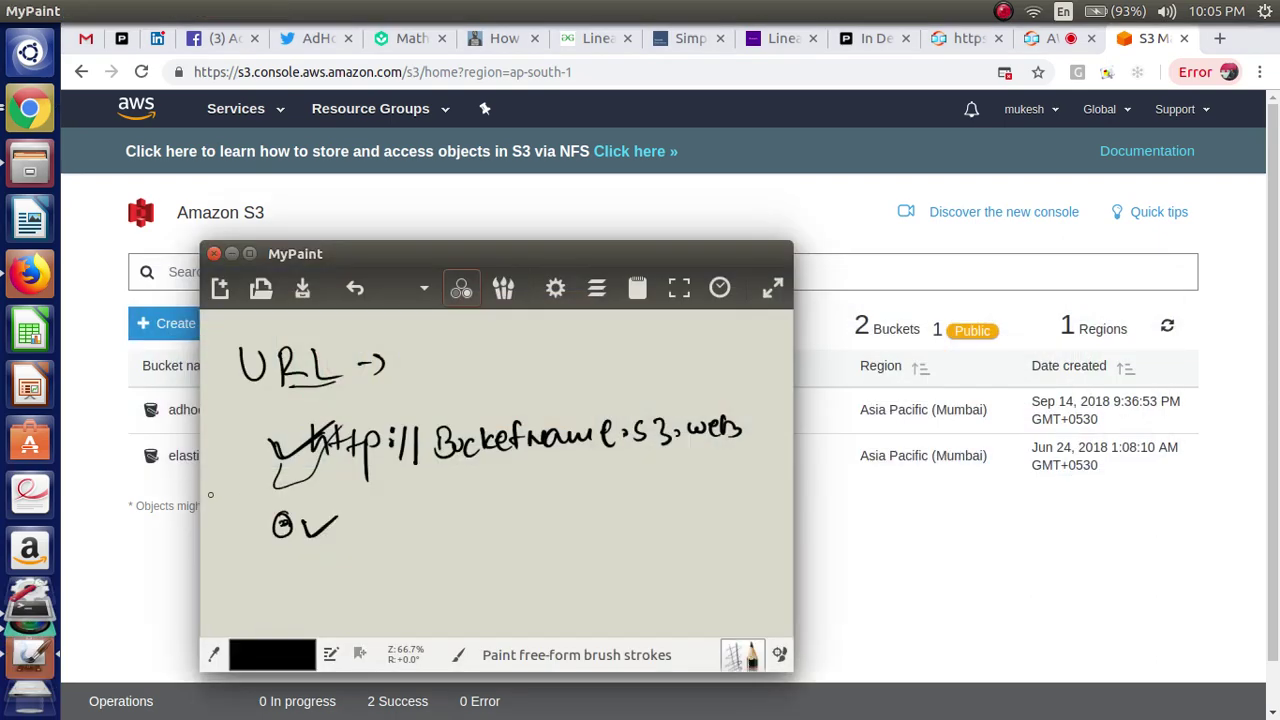
pyautogui.doubleClick(256, 255)
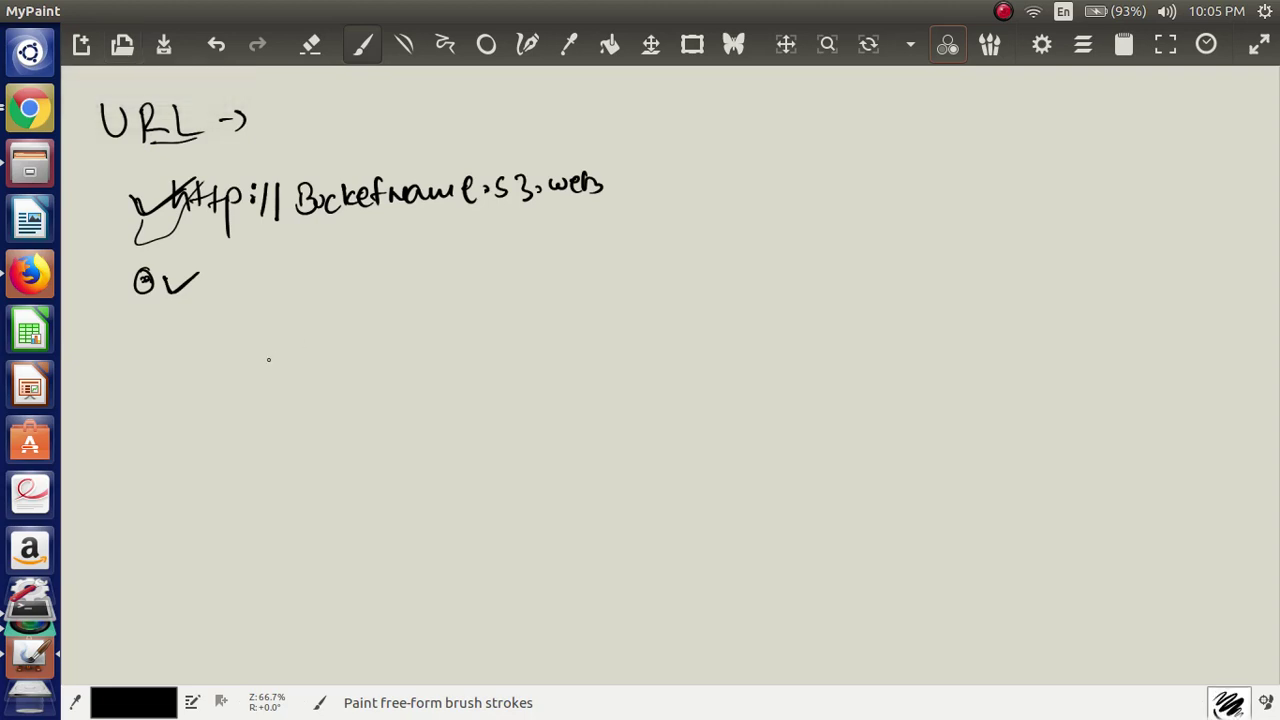
pyautogui.moveTo(311, 277)
pyautogui.mouseDown()
pyautogui.moveTo(293, 311)
pyautogui.moveTo(324, 320)
pyautogui.moveTo(394, 294)
pyautogui.mouseUp()
pyautogui.moveTo(396, 286)
pyautogui.mouseDown()
pyautogui.moveTo(396, 306)
pyautogui.moveTo(530, 302)
pyautogui.mouseUp()
pyautogui.moveTo(532, 284); pyautogui.dragTo(632, 290)
pyautogui.moveTo(710, 246)
pyautogui.mouseDown()
pyautogui.moveTo(712, 290)
pyautogui.moveTo(784, 258)
pyautogui.moveTo(824, 276)
pyautogui.mouseUp()
pyautogui.moveTo(840, 236)
pyautogui.mouseDown()
pyautogui.moveTo(838, 280)
pyautogui.moveTo(848, 246)
pyautogui.mouseUp()
# - Handwrite "256 GB" and "300 PT" below the size note, circle both values and underline "Size → mount"
pyautogui.moveTo(530, 366)
pyautogui.mouseDown()
pyautogui.moveTo(528, 386)
pyautogui.moveTo(552, 397)
pyautogui.moveTo(566, 372)
pyautogui.moveTo(570, 392)
pyautogui.mouseUp()
pyautogui.moveTo(594, 358)
pyautogui.mouseDown()
pyautogui.moveTo(587, 381)
pyautogui.moveTo(640, 383)
pyautogui.moveTo(668, 362)
pyautogui.moveTo(664, 381)
pyautogui.mouseUp()
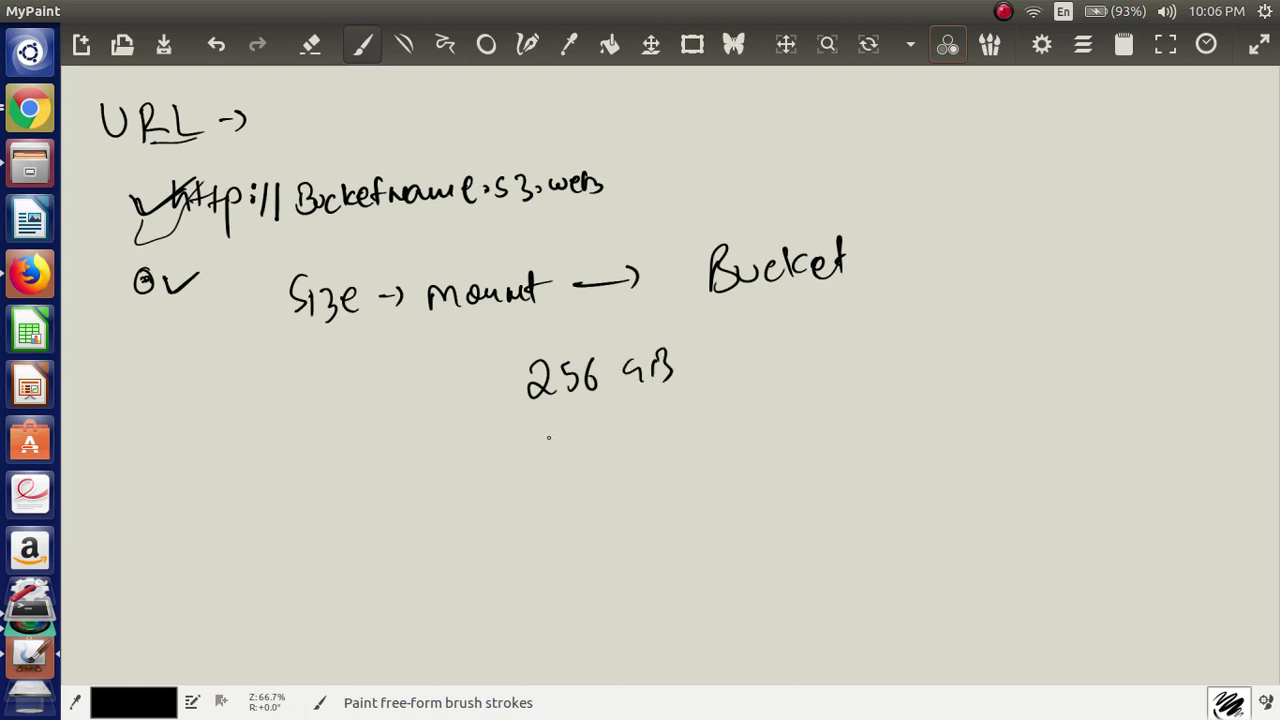
pyautogui.moveTo(541, 443)
pyautogui.mouseDown()
pyautogui.moveTo(556, 450)
pyautogui.moveTo(540, 462)
pyautogui.mouseUp()
pyautogui.moveTo(570, 440)
pyautogui.mouseDown()
pyautogui.moveTo(636, 466)
pyautogui.moveTo(681, 428)
pyautogui.mouseUp()
pyautogui.moveTo(667, 433); pyautogui.dragTo(668, 463)
pyautogui.moveTo(605, 336)
pyautogui.mouseDown()
pyautogui.moveTo(740, 380)
pyautogui.moveTo(556, 336)
pyautogui.mouseUp()
pyautogui.moveTo(363, 361); pyautogui.dragTo(487, 337)
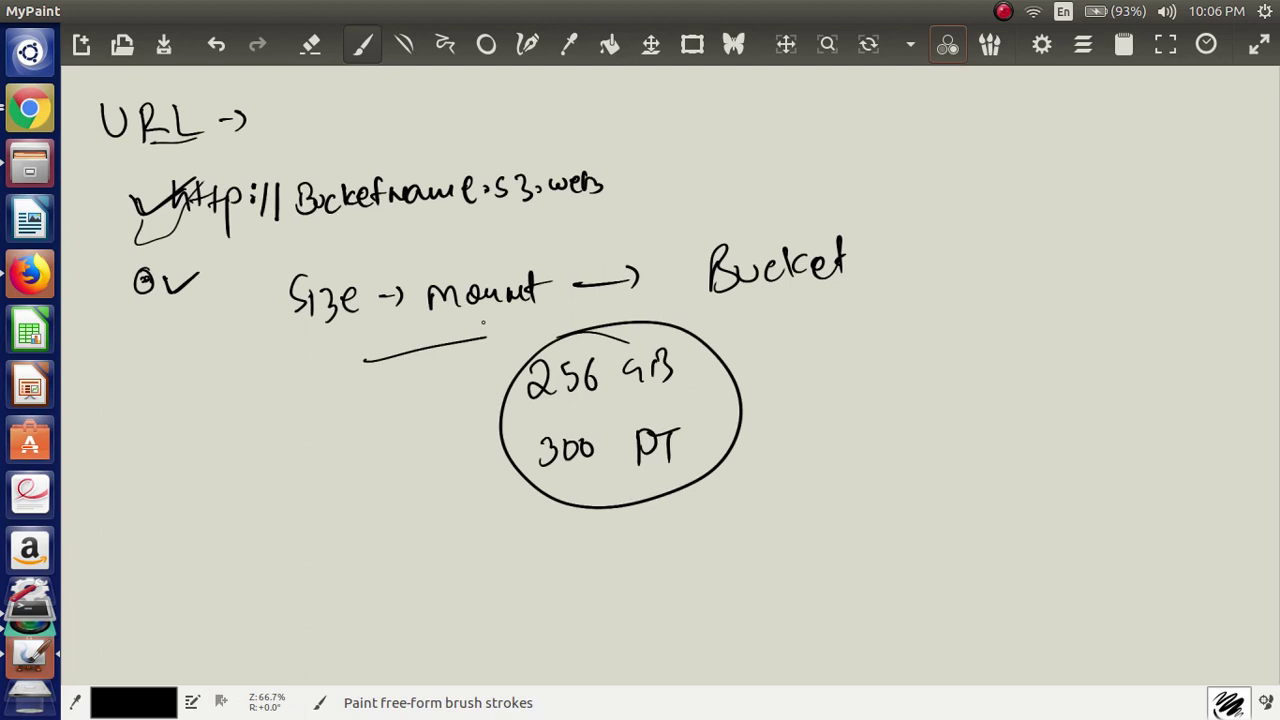
# - Handwrite "5 TB" beside the circled sizes and underline it twice
pyautogui.moveTo(858, 368)
pyautogui.mouseDown()
pyautogui.moveTo(838, 384)
pyautogui.moveTo(842, 406)
pyautogui.moveTo(906, 372)
pyautogui.moveTo(896, 408)
pyautogui.moveTo(910, 406)
pyautogui.mouseUp()
pyautogui.moveTo(916, 366)
pyautogui.mouseDown()
pyautogui.moveTo(930, 376)
pyautogui.moveTo(918, 402)
pyautogui.mouseUp()
pyautogui.moveTo(836, 434); pyautogui.dragTo(930, 422)
pyautogui.moveTo(846, 446); pyautogui.dragTo(926, 432)
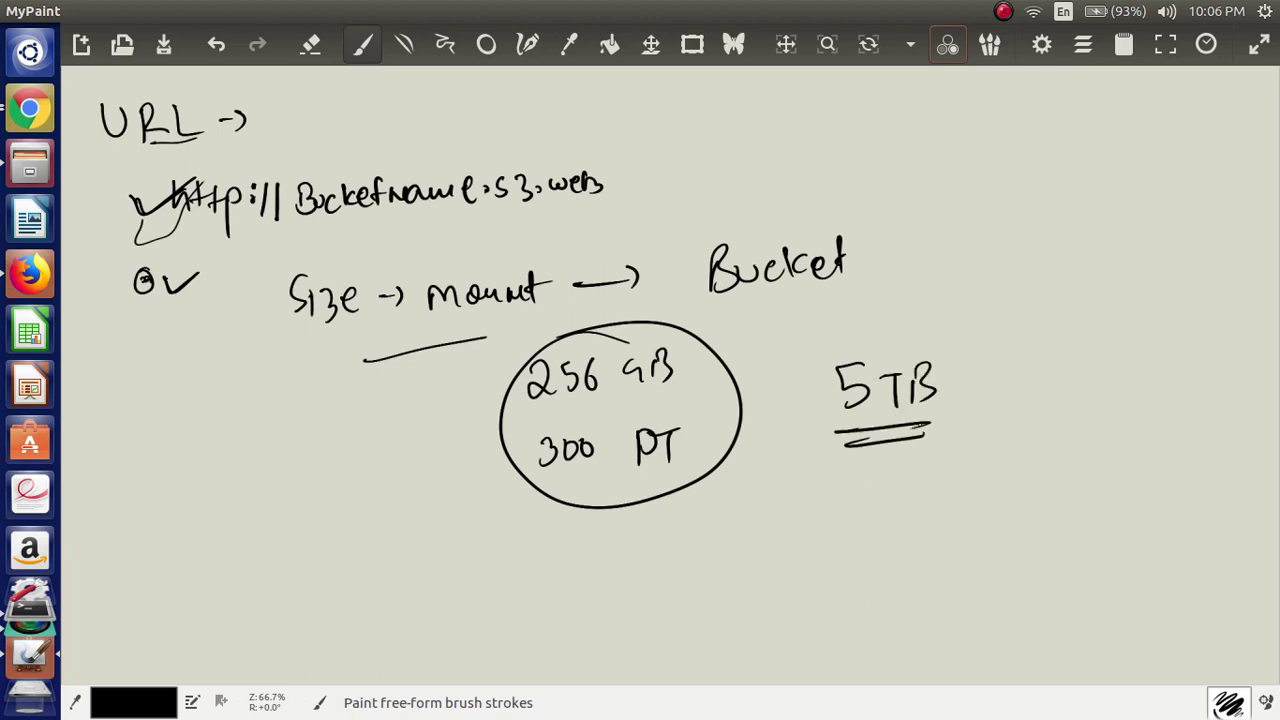
pyautogui.press('1')
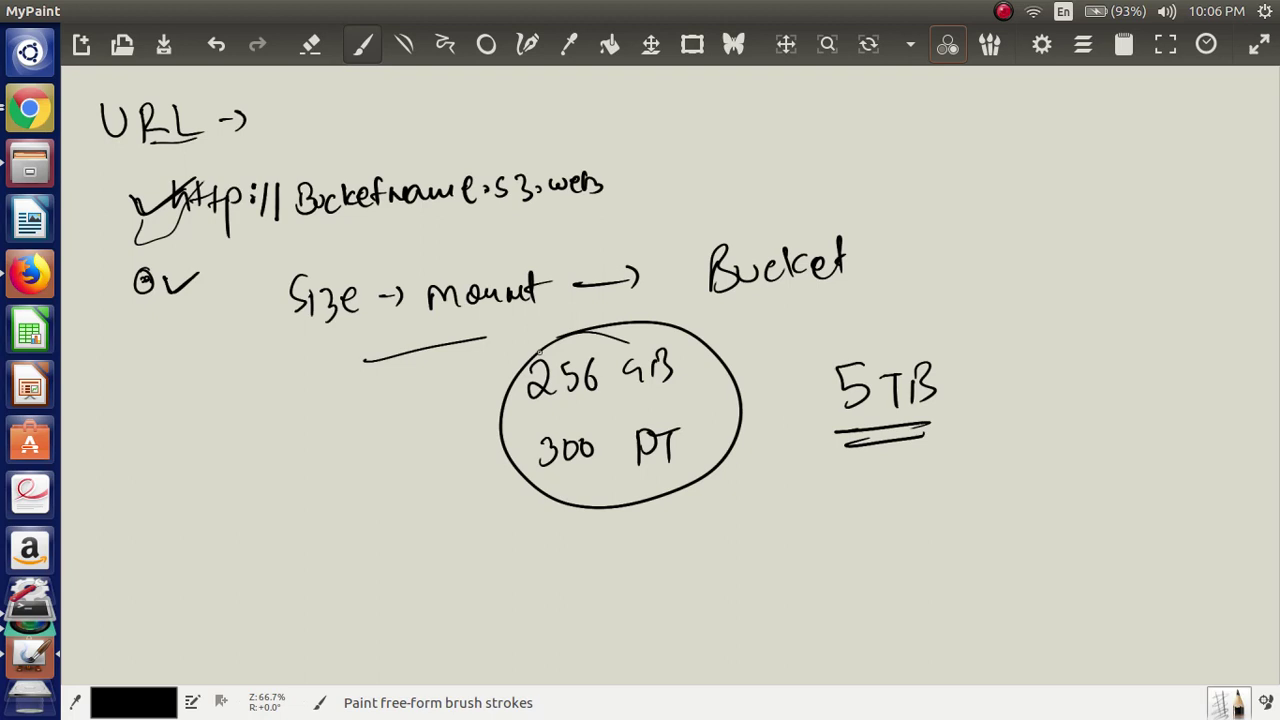
# - Switch to the S3 console in Chrome and delete the adhoclinux bucket, entering its copied name to confirm the deletion
pyautogui.click(30, 108)
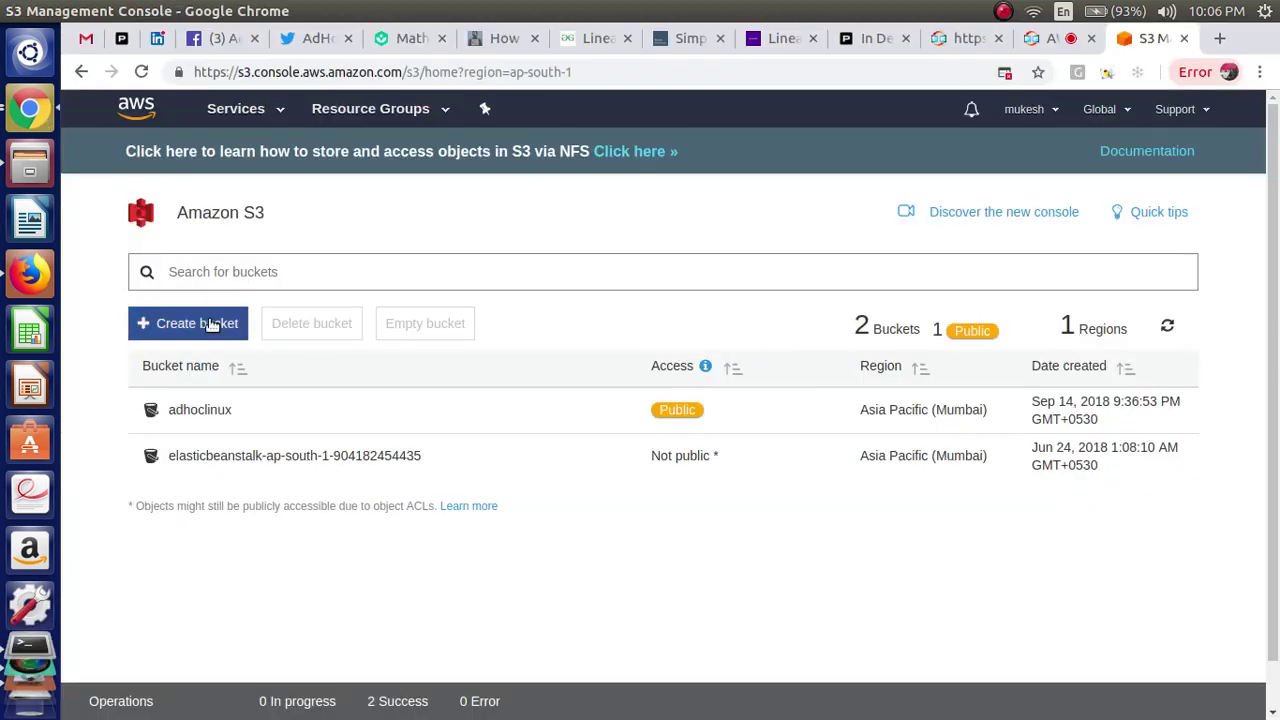
pyautogui.click(165, 418)
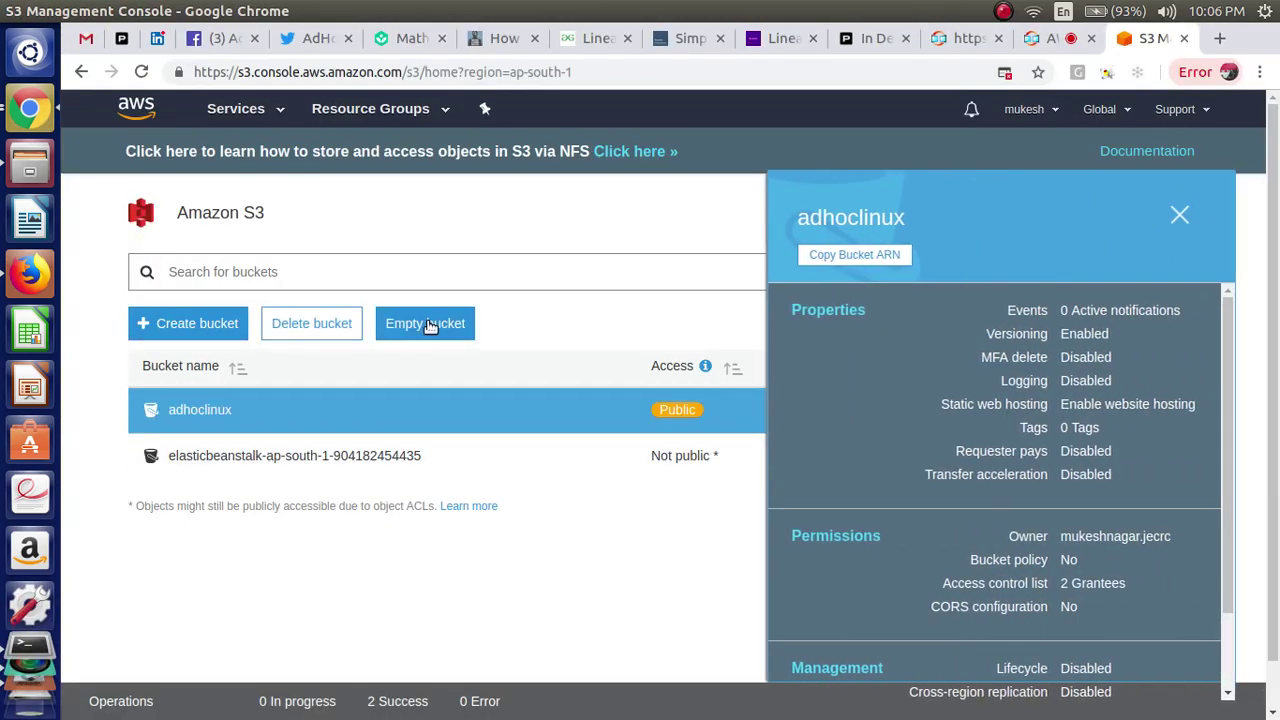
pyautogui.click(311, 323)
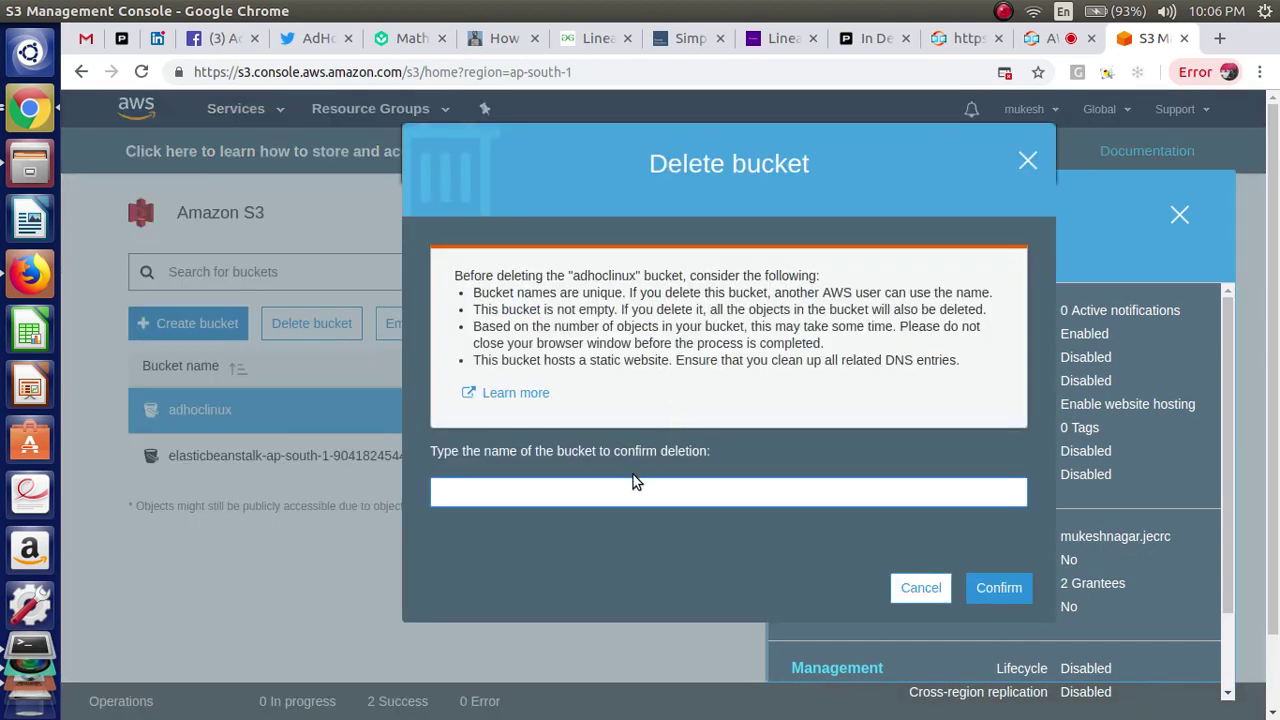
pyautogui.doubleClick(585, 278)
pyautogui.rightClick(585, 281)
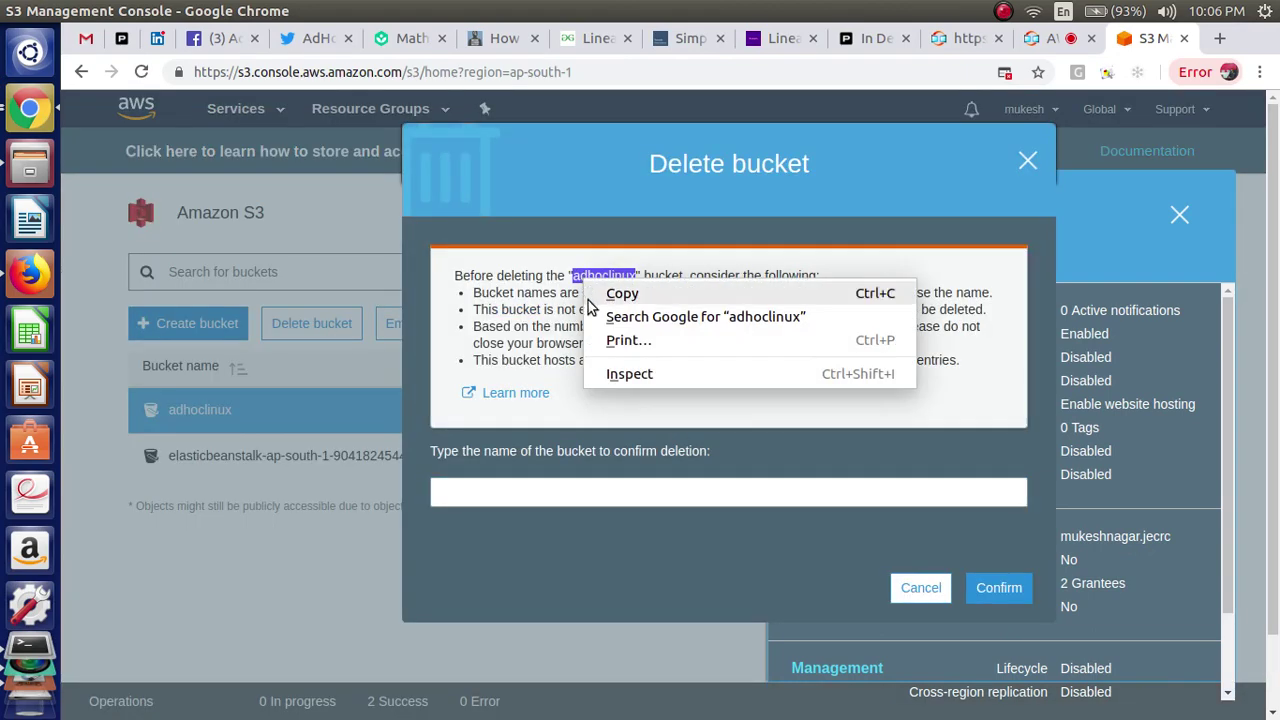
pyautogui.click(615, 294)
pyautogui.click(535, 496)
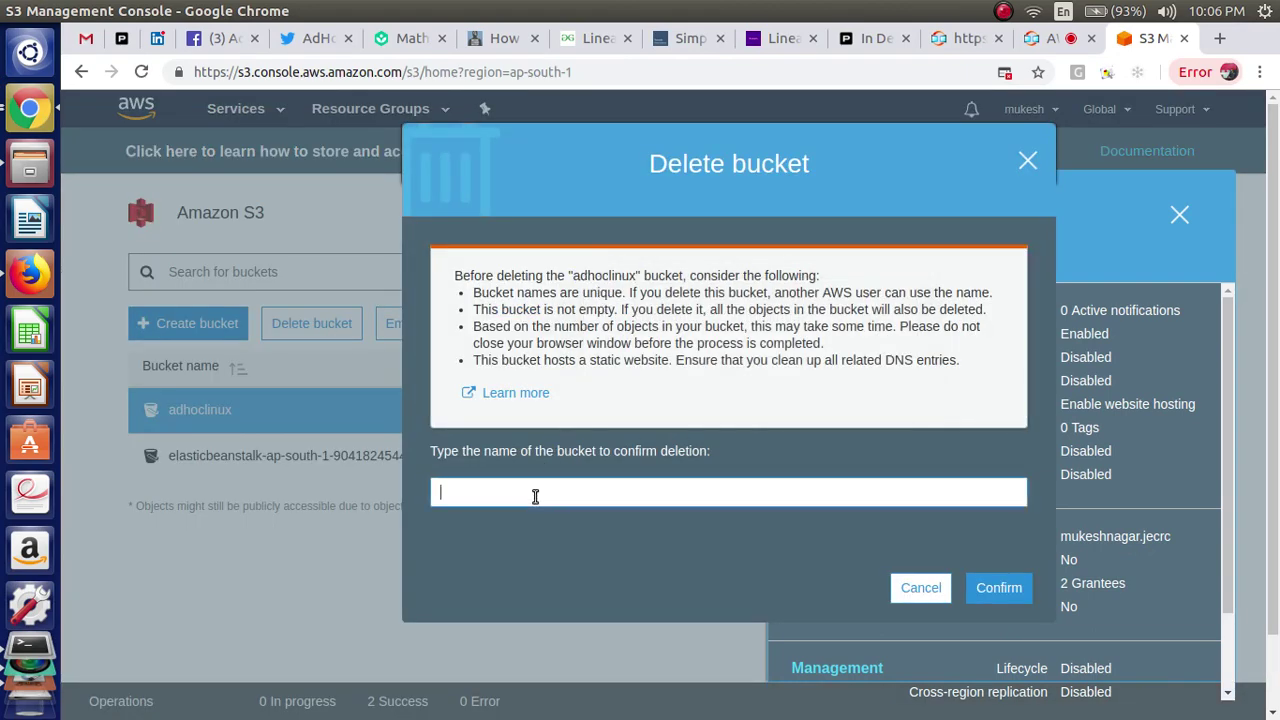
pyautogui.hotkey('ctrl', 'v')
pyautogui.click(1014, 596)
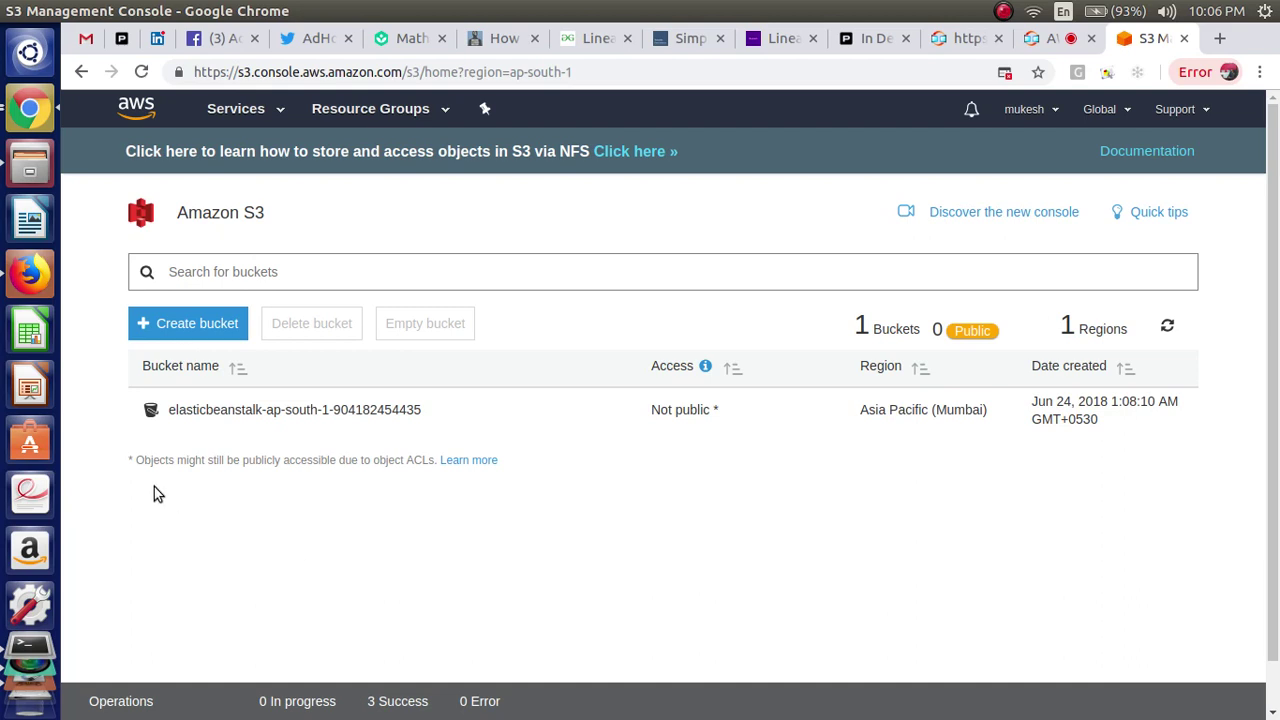
# - Switch to MyPaint and handwrite "5GB" and "Free" beside the circled sizes, double-underlining both and circling "5GB"
pyautogui.scroll(-2, 30, 560)
pyautogui.click(40, 587)
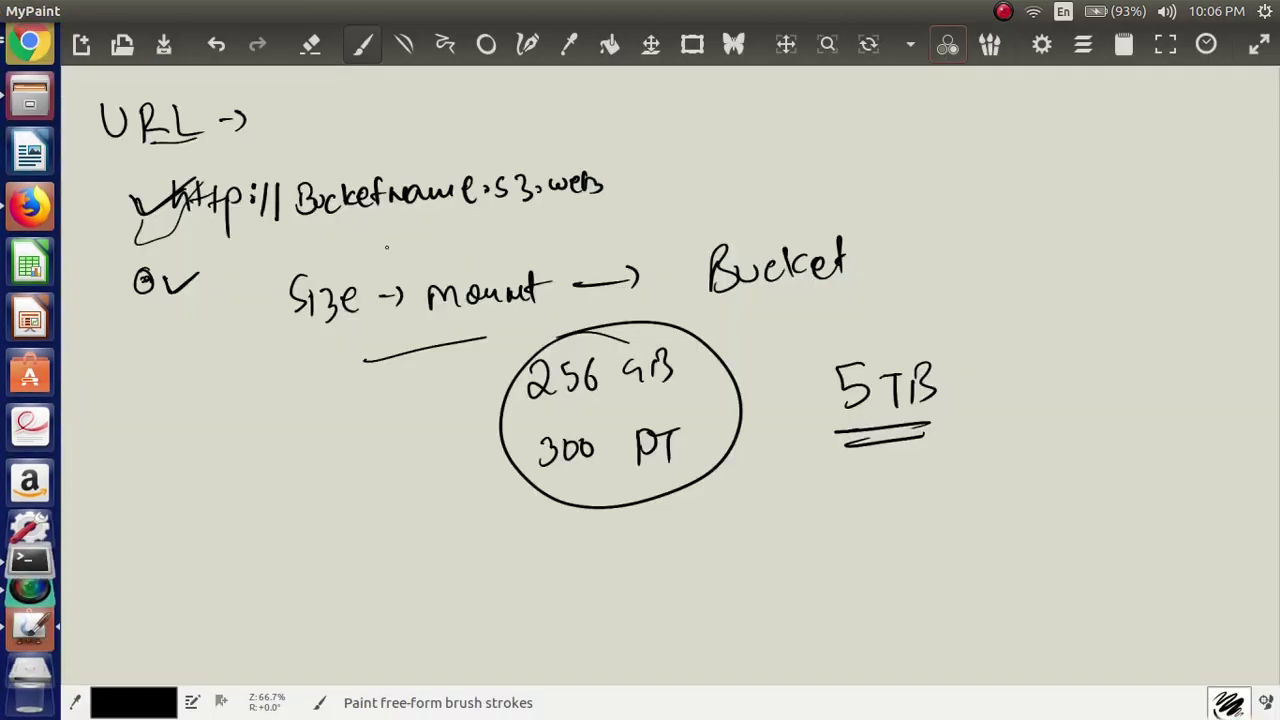
pyautogui.moveTo(193, 441)
pyautogui.mouseDown()
pyautogui.moveTo(176, 450)
pyautogui.moveTo(172, 488)
pyautogui.mouseUp()
pyautogui.moveTo(210, 456)
pyautogui.mouseDown()
pyautogui.moveTo(216, 478)
pyautogui.moveTo(226, 470)
pyautogui.mouseUp()
pyautogui.moveTo(228, 480)
pyautogui.mouseDown()
pyautogui.moveTo(237, 452)
pyautogui.moveTo(238, 478)
pyautogui.mouseUp()
pyautogui.moveTo(170, 505)
pyautogui.mouseDown()
pyautogui.moveTo(242, 485)
pyautogui.moveTo(240, 500)
pyautogui.mouseUp()
pyautogui.moveTo(240, 400)
pyautogui.mouseDown()
pyautogui.moveTo(110, 515)
pyautogui.moveTo(245, 400)
pyautogui.mouseUp()
pyautogui.moveTo(325, 472)
pyautogui.mouseDown()
pyautogui.moveTo(324, 492)
pyautogui.moveTo(348, 463)
pyautogui.moveTo(422, 460)
pyautogui.moveTo(408, 492)
pyautogui.mouseUp()
pyautogui.moveTo(322, 516); pyautogui.dragTo(420, 489)
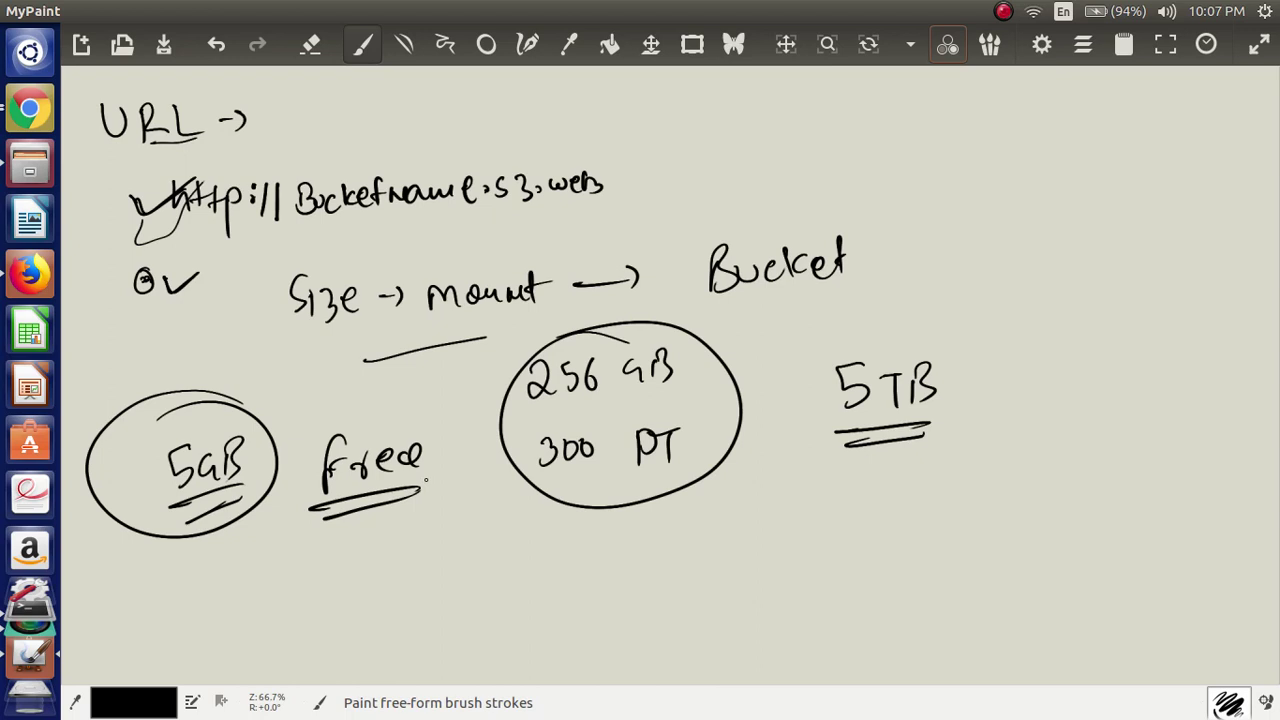
# - On blank canvas below the notes, draw a circled "I", a stick figure beneath it and a curved arrow from the figure up towards the circle
pyautogui.moveTo(426, 480); pyautogui.dragTo(409, 226)
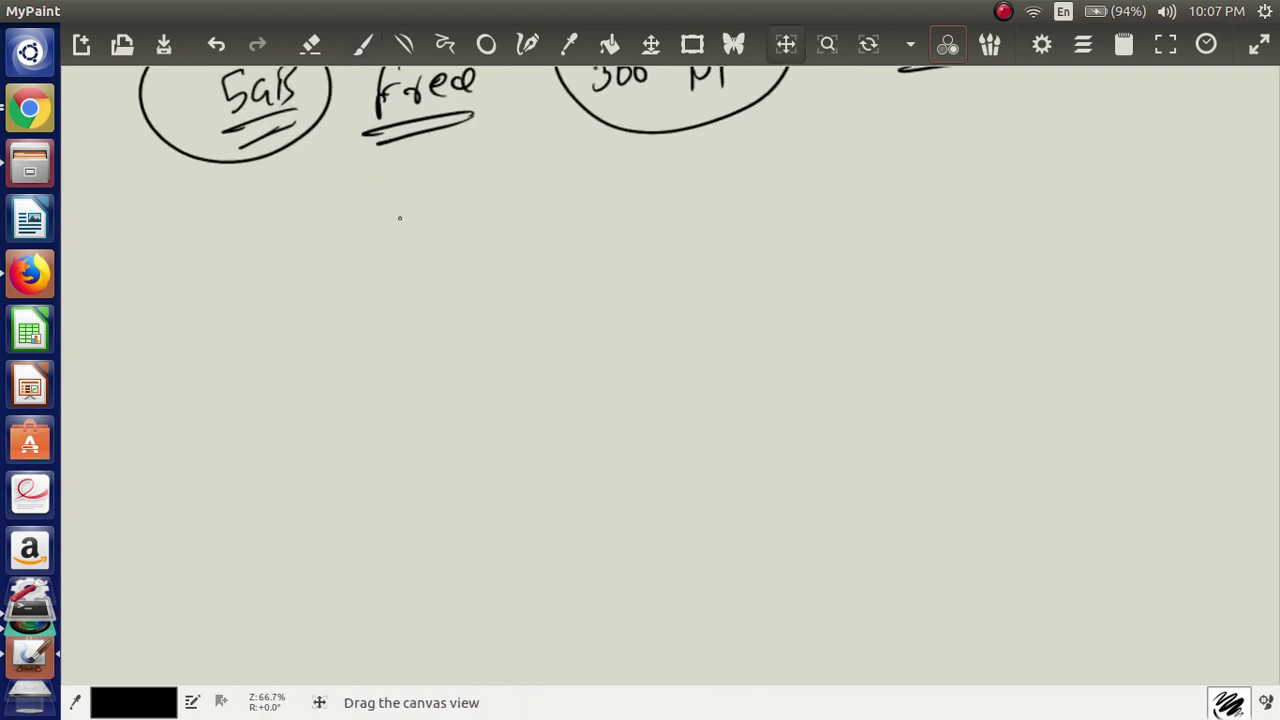
pyautogui.moveTo(274, 237)
pyautogui.mouseDown()
pyautogui.moveTo(304, 235)
pyautogui.moveTo(292, 274)
pyautogui.moveTo(308, 268)
pyautogui.mouseUp()
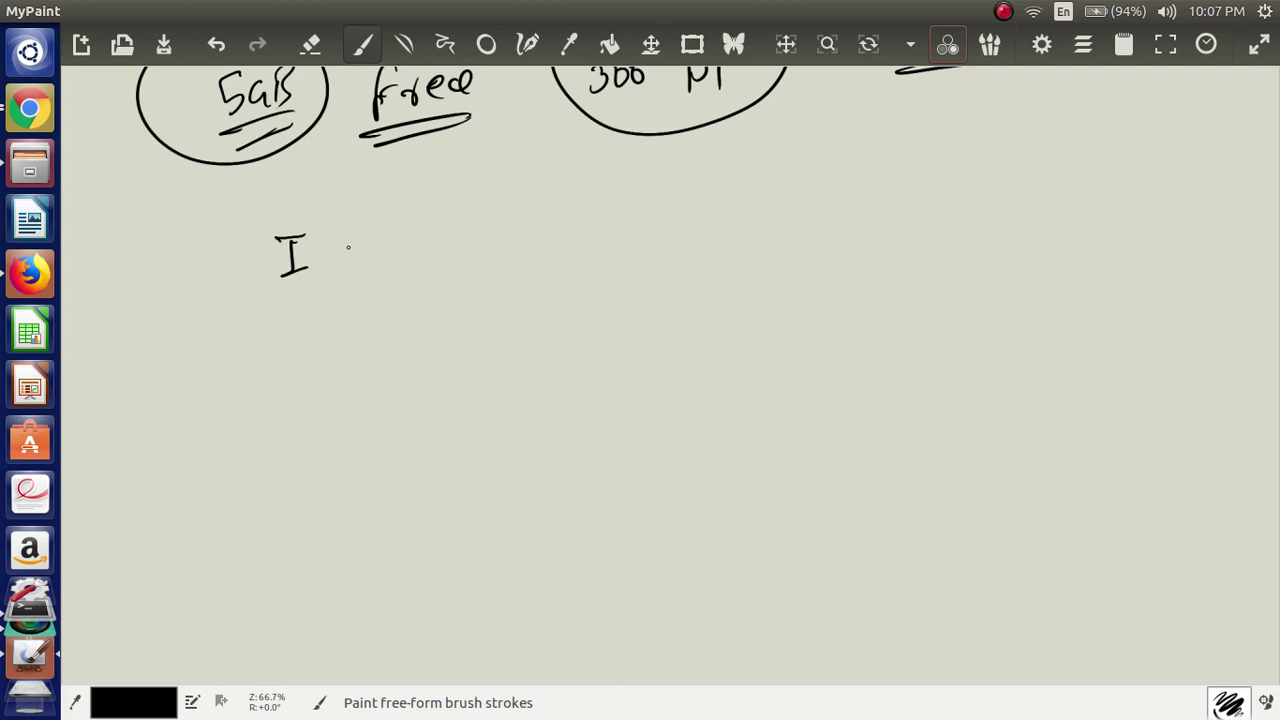
pyautogui.moveTo(212, 476)
pyautogui.mouseDown()
pyautogui.moveTo(227, 562)
pyautogui.moveTo(254, 578)
pyautogui.moveTo(370, 312)
pyautogui.moveTo(404, 293)
pyautogui.mouseUp()
pyautogui.moveTo(286, 294)
pyautogui.mouseDown()
pyautogui.moveTo(300, 198)
pyautogui.moveTo(330, 270)
pyautogui.moveTo(309, 242)
pyautogui.mouseUp()
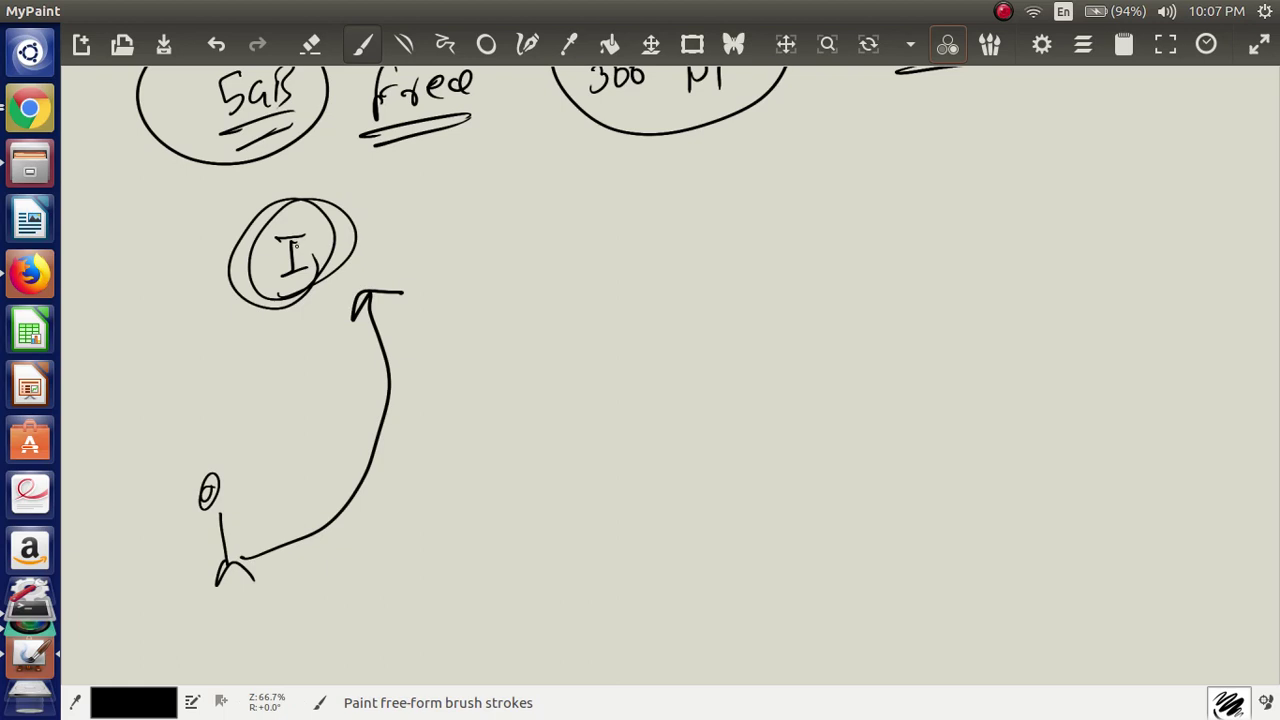
pyautogui.moveTo(272, 288)
pyautogui.mouseDown()
pyautogui.moveTo(352, 222)
pyautogui.moveTo(288, 302)
pyautogui.mouseUp()
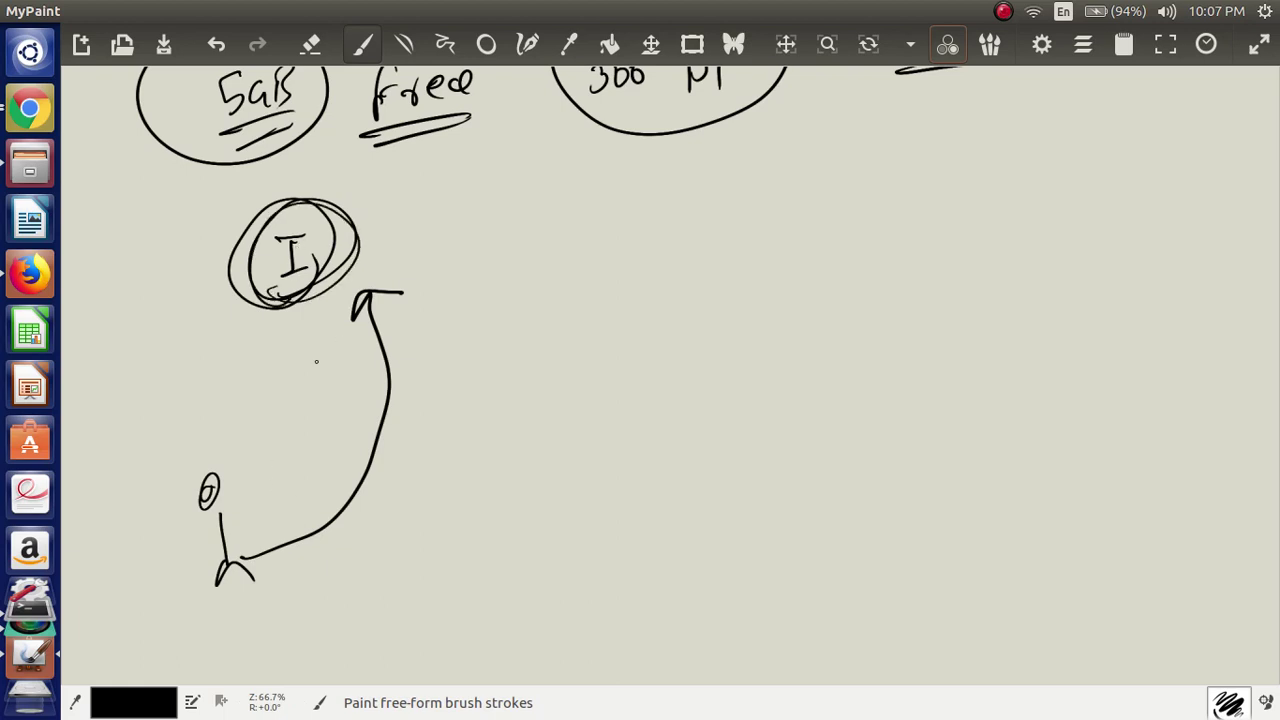
# - Draw a second, longer curved arrow outside the first one and circle the "I" once more
pyautogui.moveTo(290, 597)
pyautogui.mouseDown()
pyautogui.moveTo(466, 405)
pyautogui.moveTo(433, 265)
pyautogui.mouseUp()
pyautogui.moveTo(415, 307)
pyautogui.mouseDown()
pyautogui.moveTo(430, 268)
pyautogui.moveTo(458, 263)
pyautogui.mouseUp()
pyautogui.moveTo(282, 298)
pyautogui.mouseDown()
pyautogui.moveTo(300, 314)
pyautogui.moveTo(246, 245)
pyautogui.mouseUp()
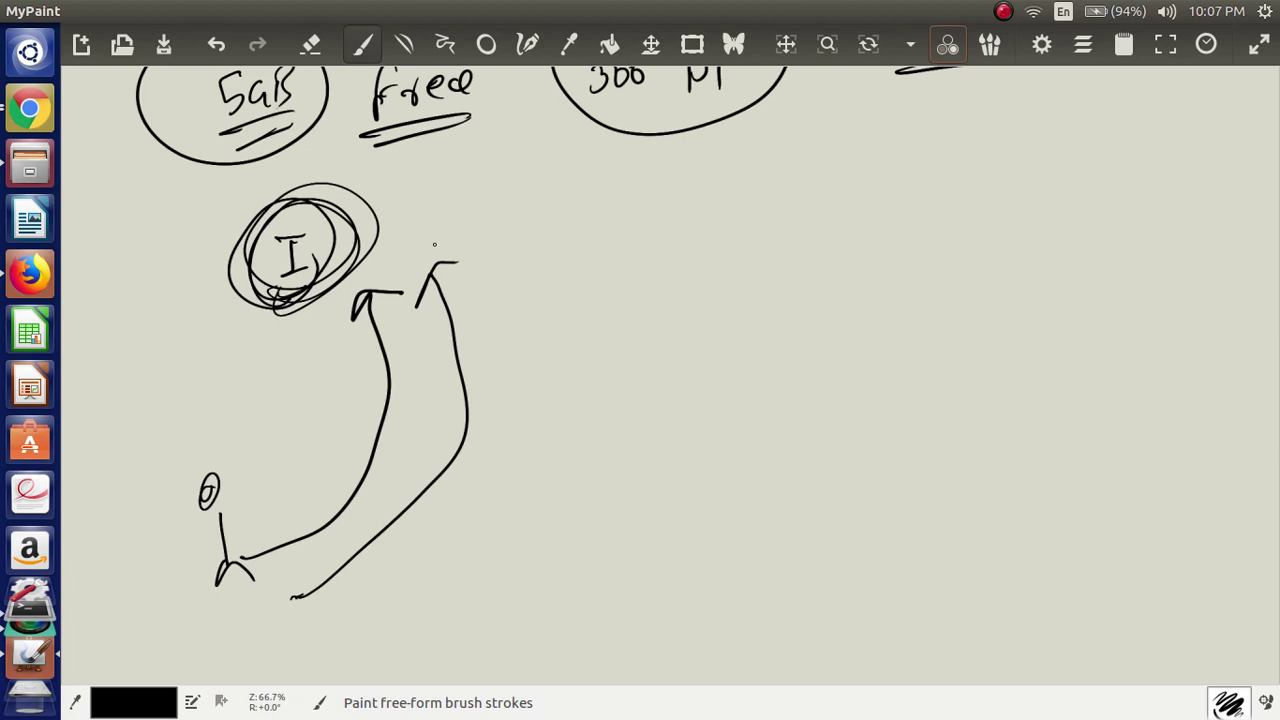
pyautogui.click(1003, 12)
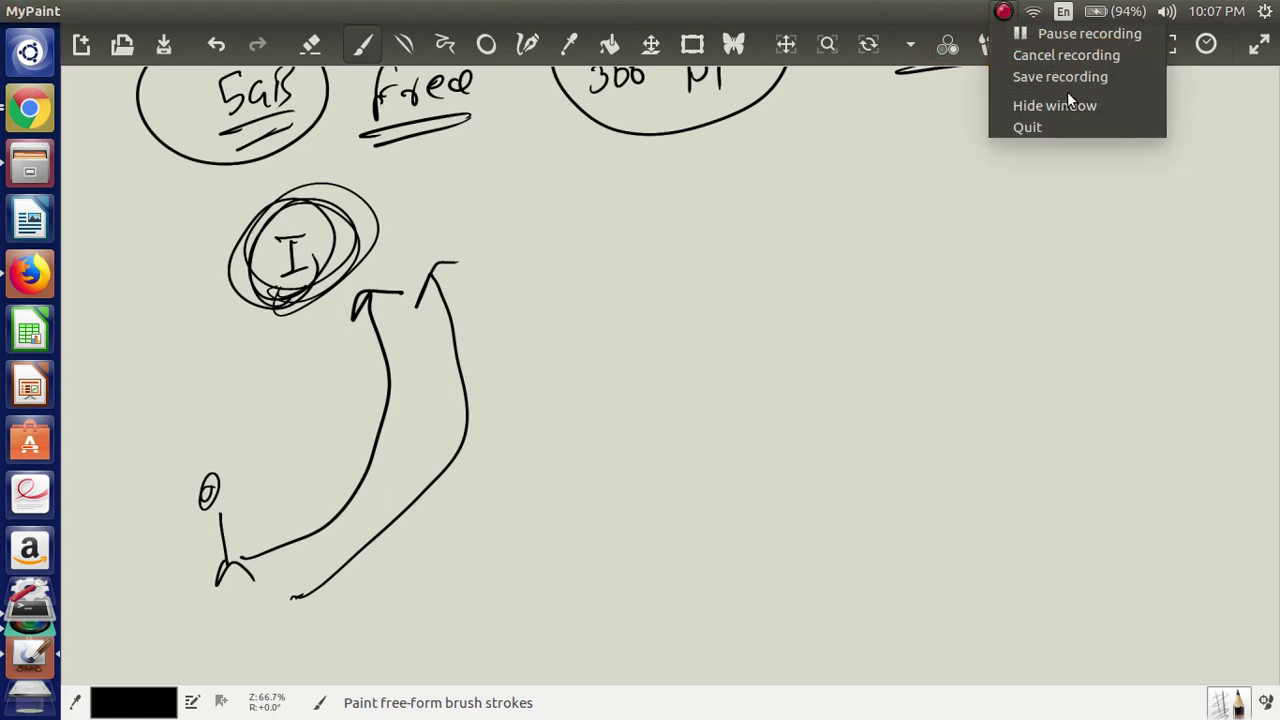